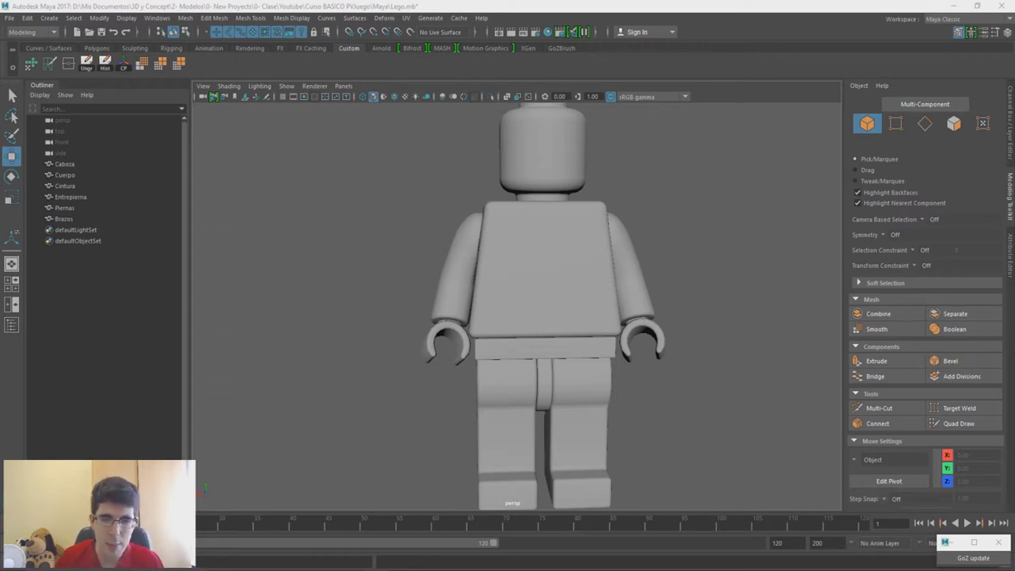
# Step: Examine the LEGO minifigure from the front and back, and check the Deadpool reference photo of the crossed swords
pyautogui.click(399, 4)
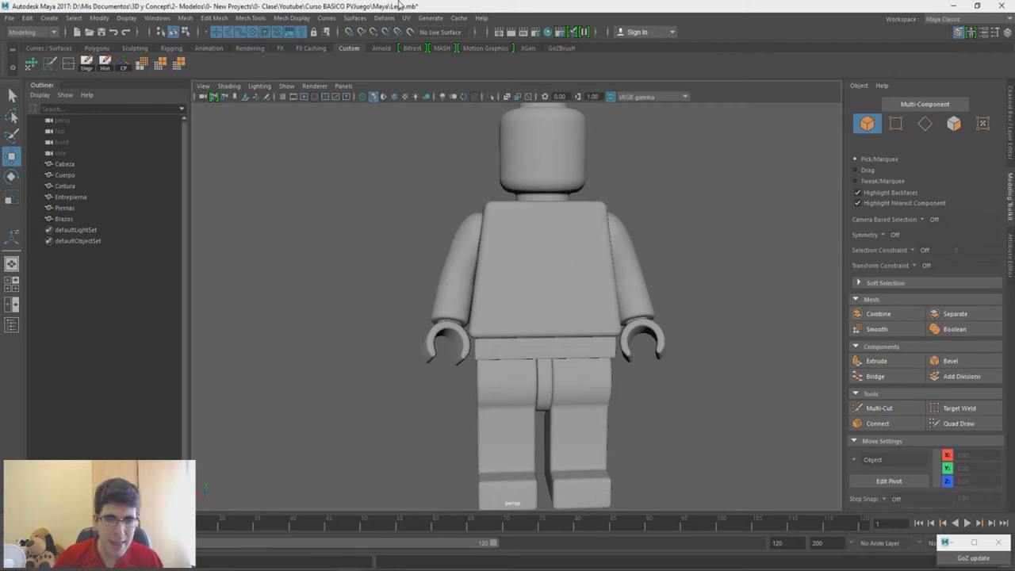
pyautogui.keyDown('alt'); pyautogui.moveTo(457, 387); pyautogui.dragTo(500, 374); pyautogui.keyUp('alt')
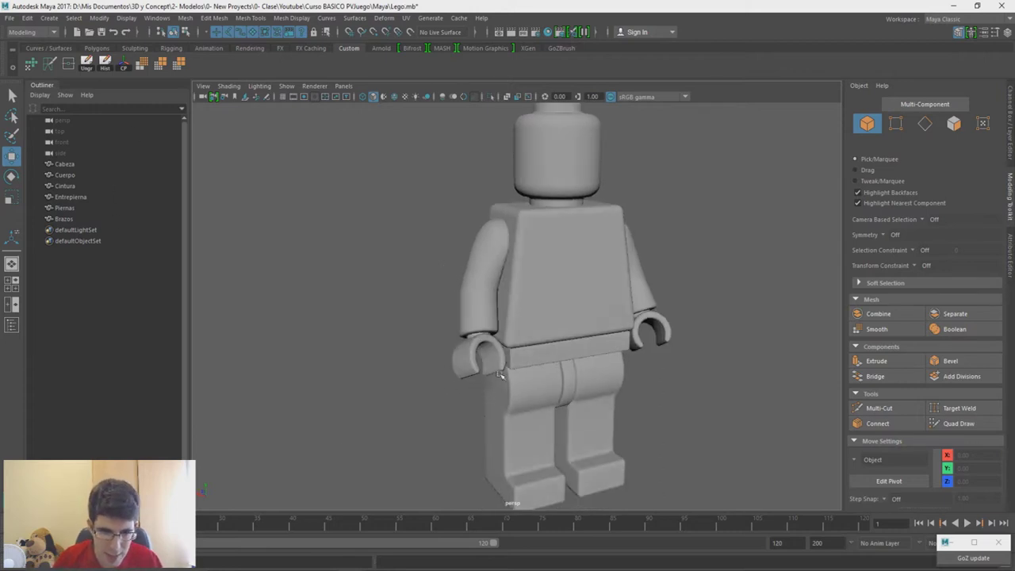
pyautogui.keyDown('alt'); pyautogui.moveTo(755, 379); pyautogui.dragTo(707, 372); pyautogui.keyUp('alt')
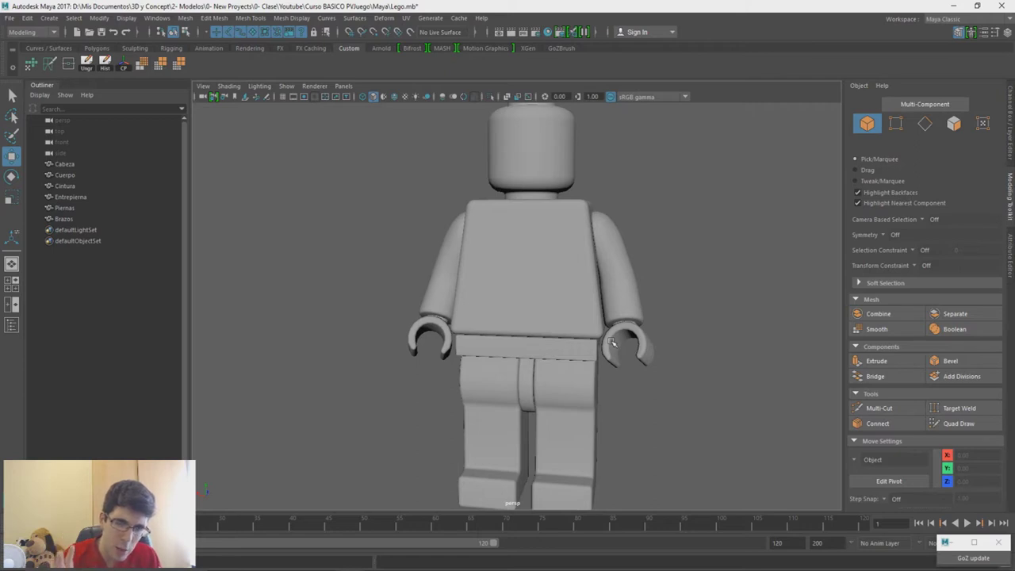
pyautogui.keyDown('alt'); pyautogui.moveTo(611, 343); pyautogui.dragTo(564, 367); pyautogui.keyUp('alt')
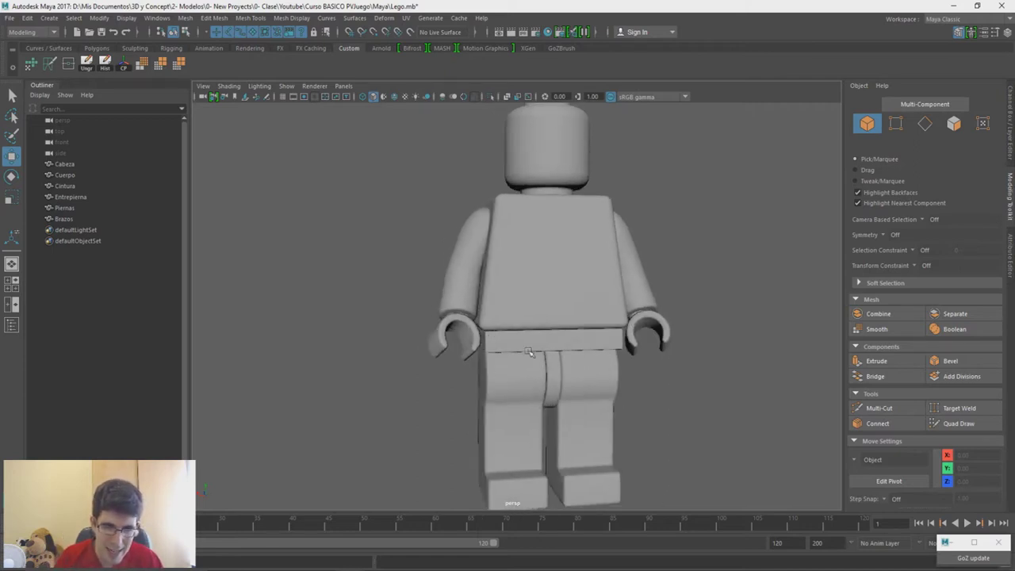
pyautogui.keyDown('alt'); pyautogui.moveTo(634, 342); pyautogui.dragTo(518, 337); pyautogui.keyUp('alt')
pyautogui.keyDown('alt'); pyautogui.moveTo(515, 269); pyautogui.dragTo(521, 340, button='middle'); pyautogui.keyUp('alt')
pyautogui.keyDown('alt'); pyautogui.moveTo(521, 341); pyautogui.dragTo(383, 328); pyautogui.keyUp('alt')
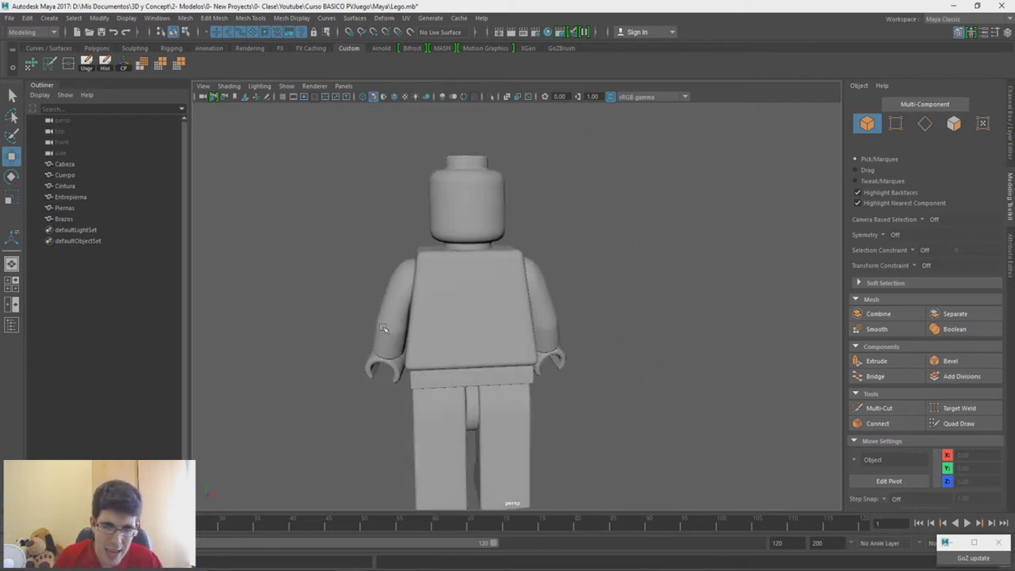
pyautogui.keyDown('alt'); pyautogui.moveTo(410, 415); pyautogui.dragTo(483, 433); pyautogui.keyUp('alt')
pyautogui.hotkey('alt', 'Tab')
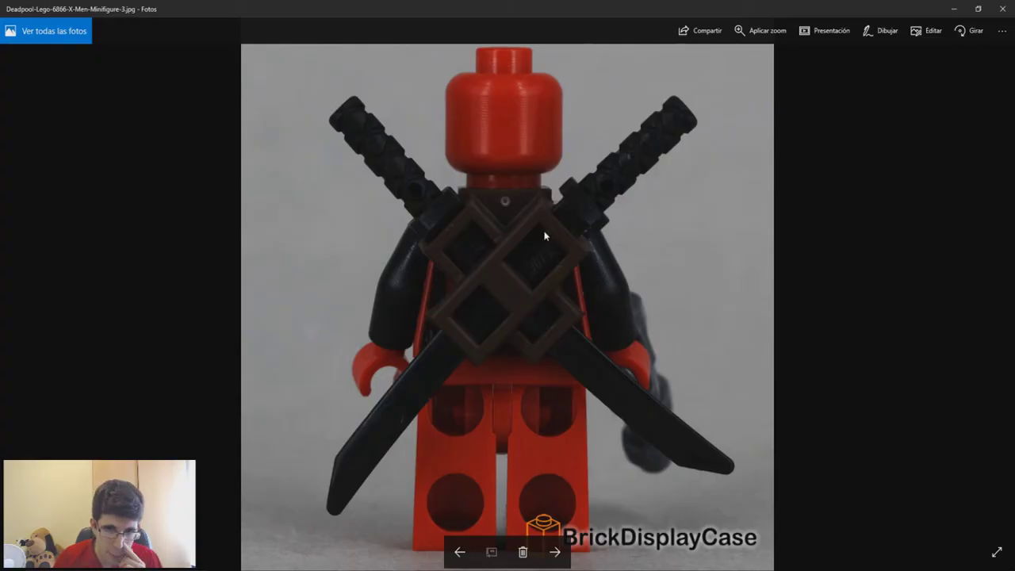
pyautogui.click(403, 569)
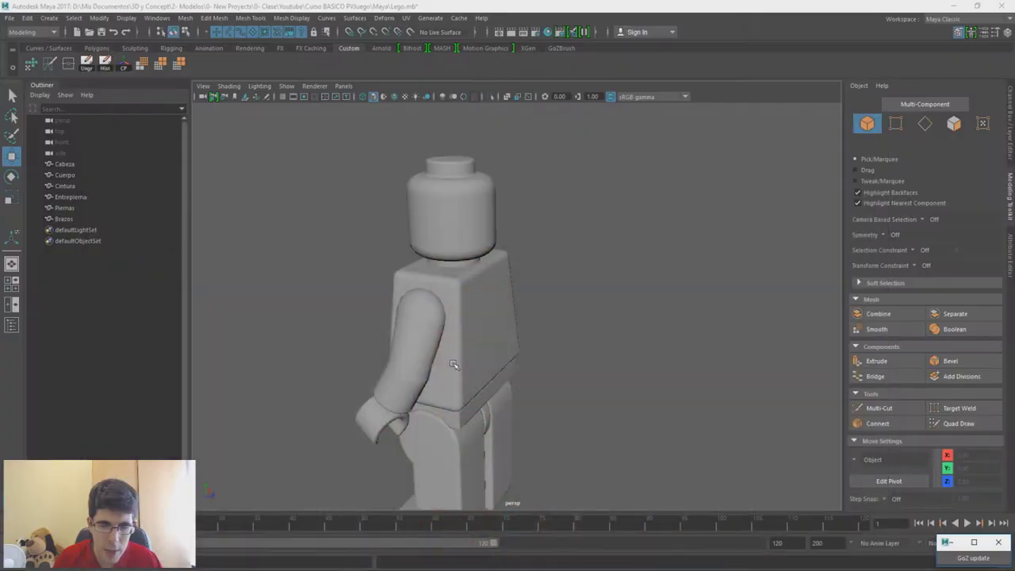
# Step: Inspect the minifigure's torso, arms and back from several angles, and compare them with the Deadpool reference photo
pyautogui.keyDown('alt'); pyautogui.moveTo(451, 363); pyautogui.dragTo(586, 320); pyautogui.keyUp('alt')
pyautogui.keyDown('alt'); pyautogui.moveTo(586, 320); pyautogui.dragTo(526, 316, button='middle'); pyautogui.keyUp('alt')
pyautogui.scroll(-2, 573, 275)
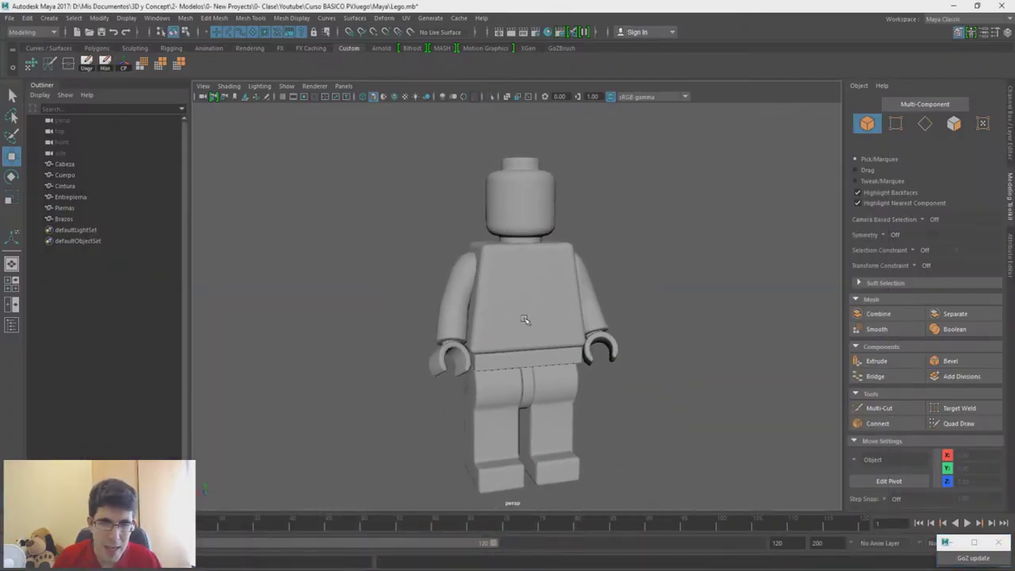
pyautogui.keyDown('alt'); pyautogui.moveTo(439, 292); pyautogui.dragTo(460, 312); pyautogui.keyUp('alt')
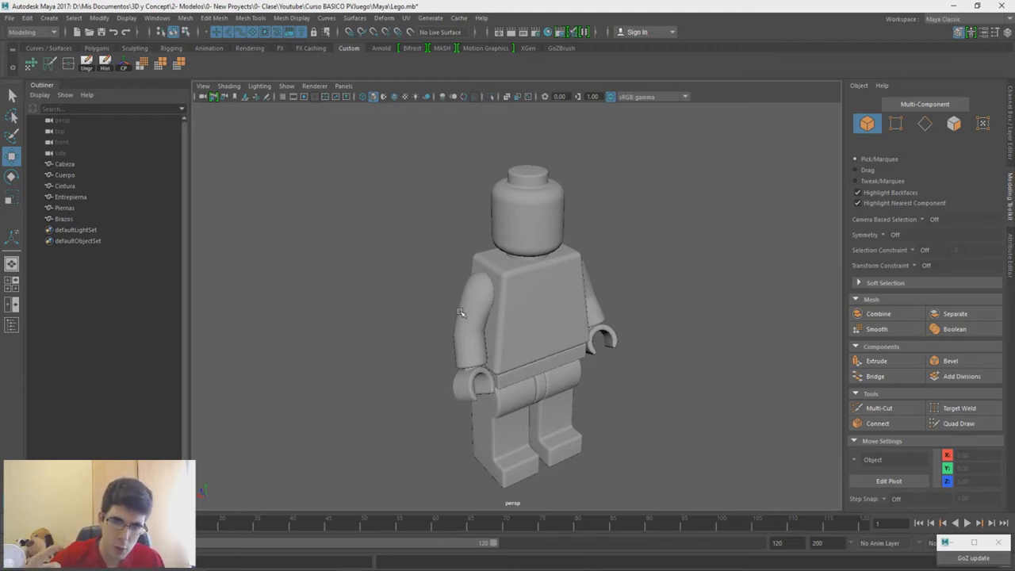
pyautogui.keyDown('alt'); pyautogui.moveTo(497, 306); pyautogui.dragTo(466, 291); pyautogui.keyUp('alt')
pyautogui.keyDown('alt'); pyautogui.moveTo(467, 293); pyautogui.dragTo(506, 356, button='right'); pyautogui.keyUp('alt')
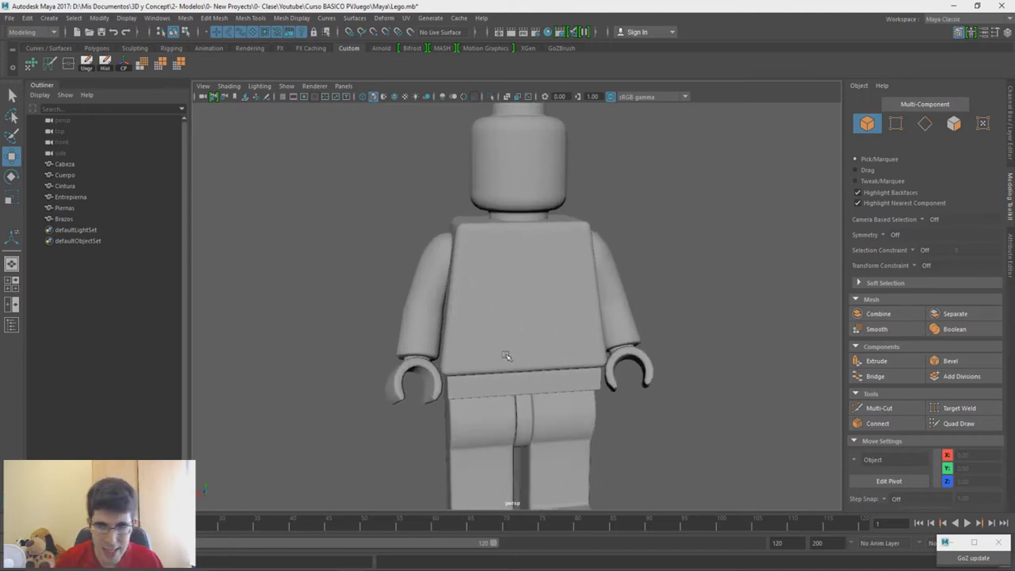
pyautogui.keyDown('alt'); pyautogui.moveTo(508, 357); pyautogui.dragTo(512, 338); pyautogui.keyUp('alt')
pyautogui.keyDown('alt'); pyautogui.moveTo(512, 338); pyautogui.dragTo(513, 304, button='middle'); pyautogui.keyUp('alt')
pyautogui.keyDown('alt'); pyautogui.moveTo(514, 303); pyautogui.dragTo(509, 288, button='right'); pyautogui.keyUp('alt')
pyautogui.keyDown('alt'); pyautogui.moveTo(509, 288); pyautogui.dragTo(514, 317, button='middle'); pyautogui.keyUp('alt')
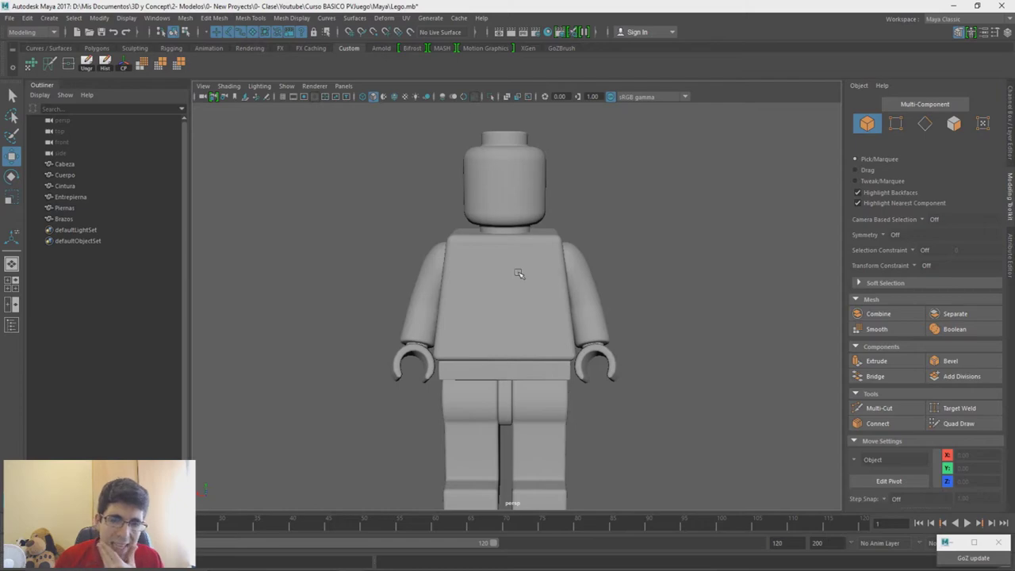
pyautogui.keyDown('alt'); pyautogui.moveTo(487, 276); pyautogui.dragTo(661, 290); pyautogui.keyUp('alt')
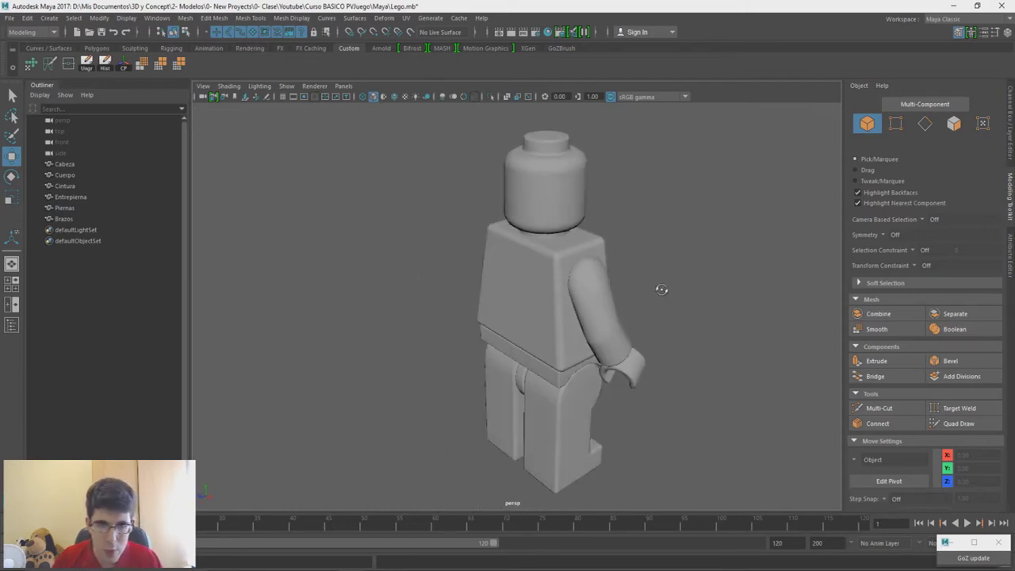
pyautogui.hotkey('alt', 'Tab')
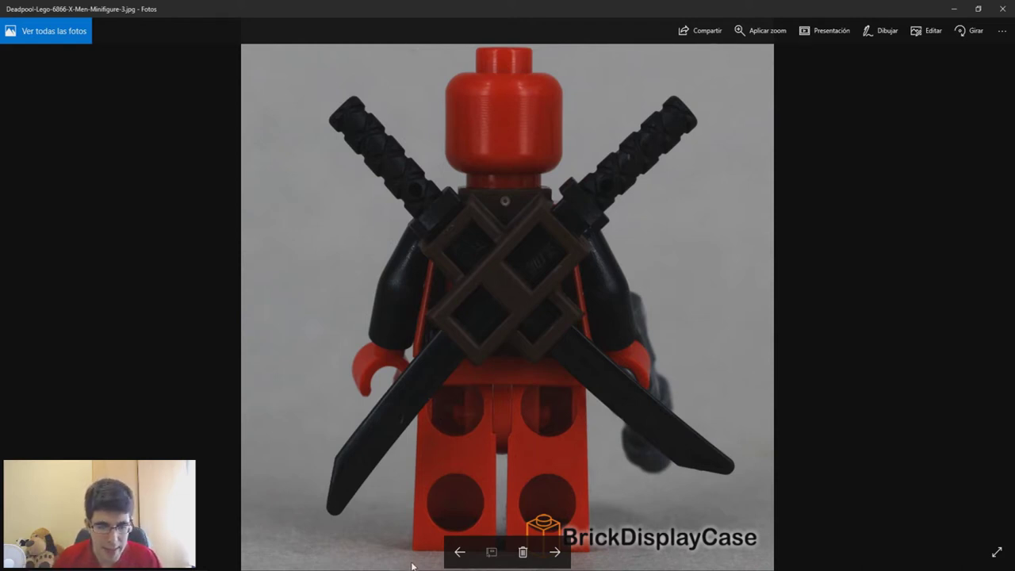
pyautogui.hotkey('alt', 'Tab')
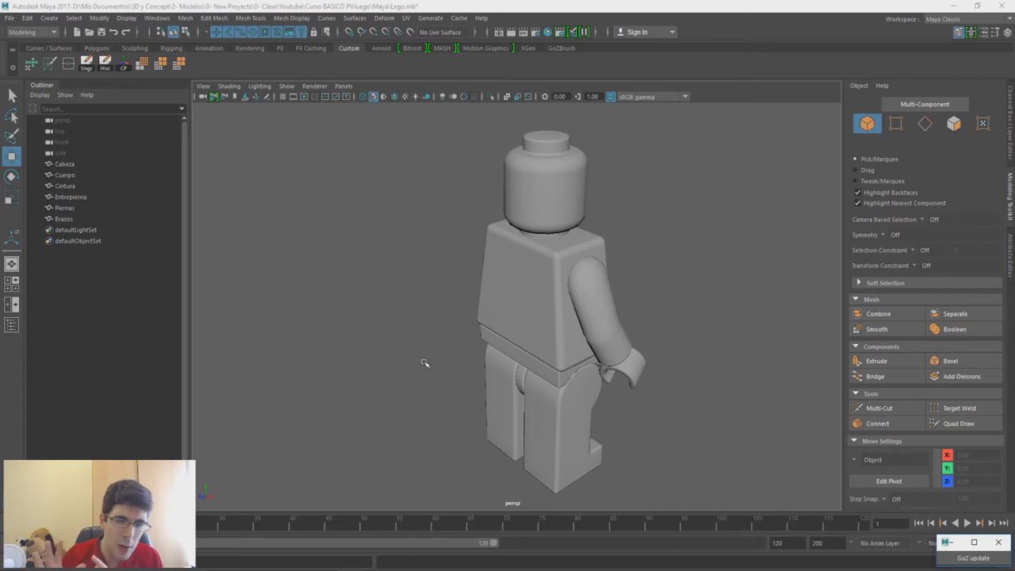
# Step: Examine the minifigure's head, arms and sides up close, check the reference photo again, and view the whole figure
pyautogui.keyDown('alt'); pyautogui.moveTo(659, 318); pyautogui.dragTo(589, 305); pyautogui.keyUp('alt')
pyautogui.keyDown('alt'); pyautogui.moveTo(565, 339); pyautogui.dragTo(578, 288, button='middle'); pyautogui.keyUp('alt')
pyautogui.keyDown('alt'); pyautogui.moveTo(579, 288); pyautogui.dragTo(508, 342); pyautogui.keyUp('alt')
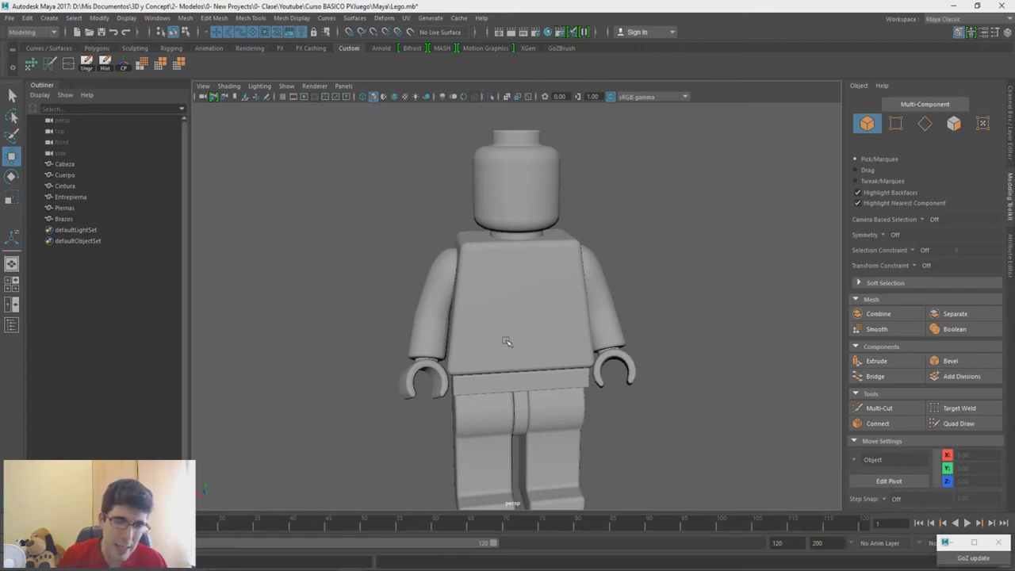
pyautogui.keyDown('alt'); pyautogui.moveTo(476, 336); pyautogui.dragTo(508, 335); pyautogui.keyUp('alt')
pyautogui.keyDown('alt'); pyautogui.moveTo(507, 336); pyautogui.dragTo(553, 297, button='right'); pyautogui.keyUp('alt')
pyautogui.keyDown('alt'); pyautogui.moveTo(553, 297); pyautogui.dragTo(548, 345, button='middle'); pyautogui.keyUp('alt')
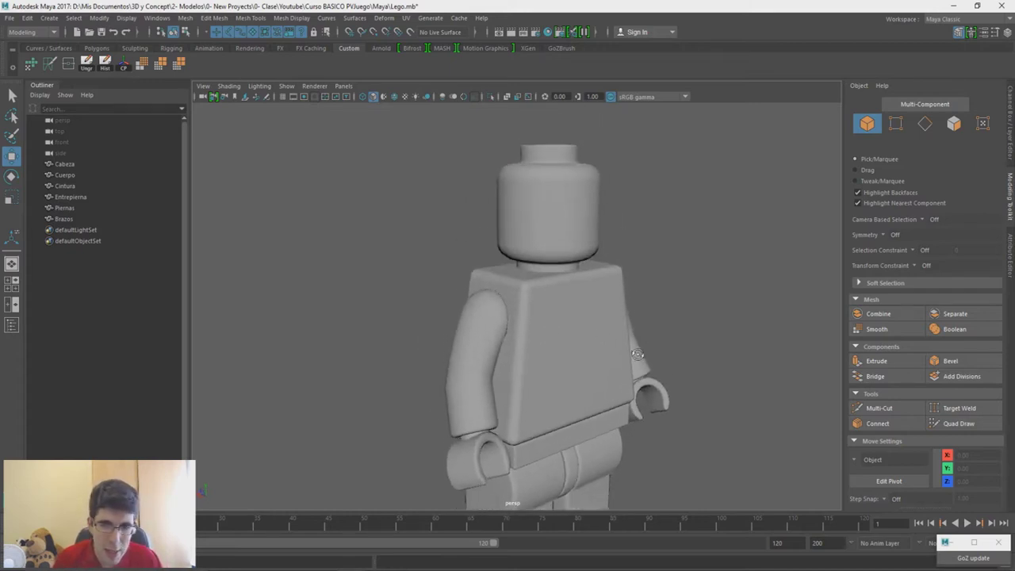
pyautogui.keyDown('alt'); pyautogui.moveTo(644, 352); pyautogui.dragTo(489, 366); pyautogui.keyUp('alt')
pyautogui.keyDown('alt'); pyautogui.moveTo(468, 311); pyautogui.dragTo(533, 300, button='middle'); pyautogui.keyUp('alt')
pyautogui.keyDown('alt'); pyautogui.moveTo(533, 300); pyautogui.dragTo(587, 305); pyautogui.keyUp('alt')
pyautogui.keyDown('alt'); pyautogui.moveTo(547, 310); pyautogui.dragTo(579, 305, button='right'); pyautogui.keyUp('alt')
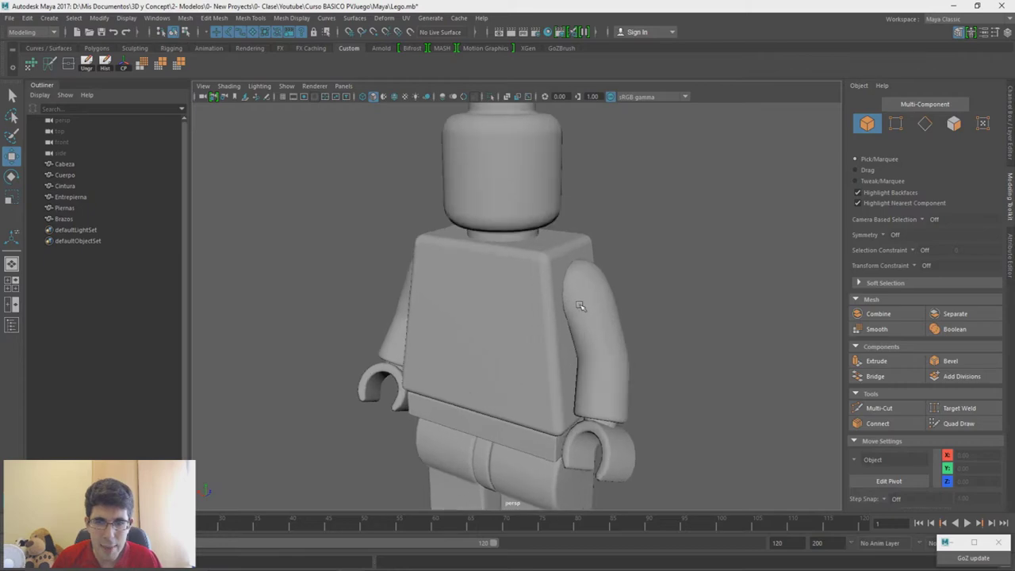
pyautogui.keyDown('alt'); pyautogui.moveTo(580, 306); pyautogui.dragTo(450, 311); pyautogui.keyUp('alt')
pyautogui.keyDown('alt'); pyautogui.moveTo(616, 343); pyautogui.dragTo(476, 306, button='right'); pyautogui.keyUp('alt')
pyautogui.keyDown('alt'); pyautogui.moveTo(476, 306); pyautogui.dragTo(550, 274); pyautogui.keyUp('alt')
pyautogui.keyDown('alt'); pyautogui.moveTo(551, 263); pyautogui.dragTo(557, 320, button='middle'); pyautogui.keyUp('alt')
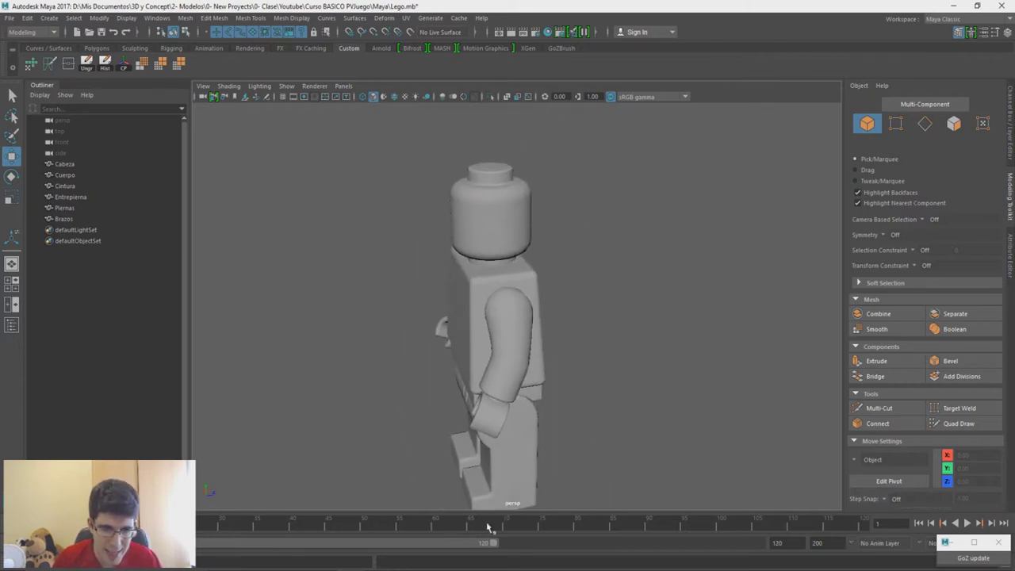
pyautogui.hotkey('alt', 'Tab')
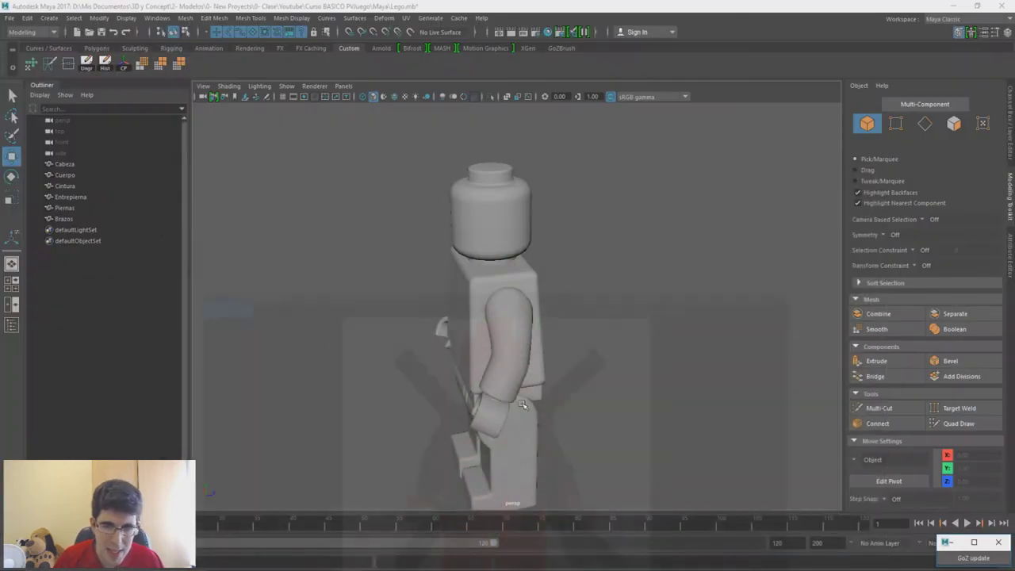
pyautogui.keyDown('alt'); pyautogui.moveTo(556, 349); pyautogui.dragTo(610, 324); pyautogui.keyUp('alt')
pyautogui.keyDown('alt'); pyautogui.moveTo(610, 325); pyautogui.dragTo(576, 292, button='middle'); pyautogui.keyUp('alt')
pyautogui.scroll(-2, 560, 260)
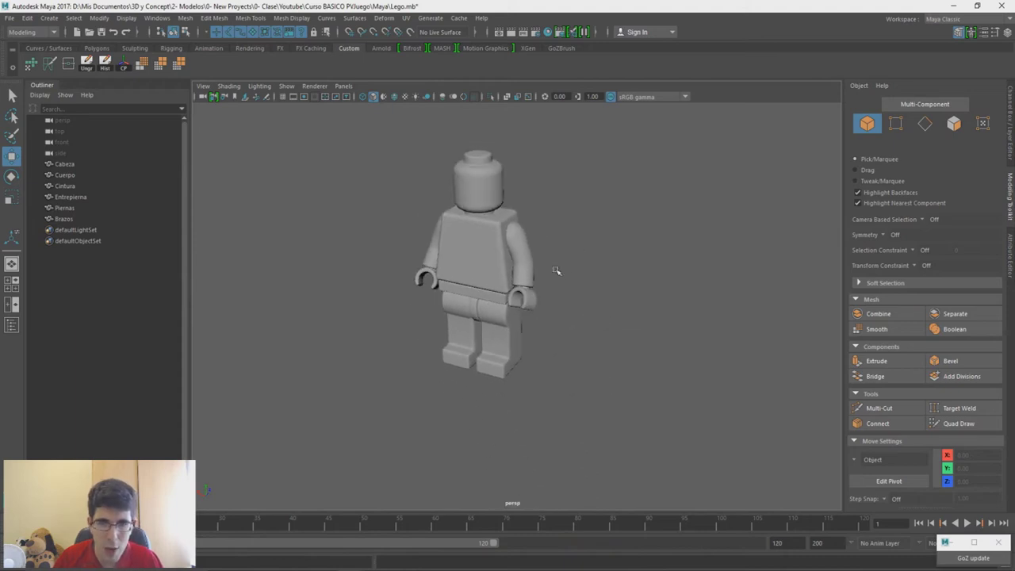
# Step: Display the grid, add a polygon cylinder, and place it beside the minifigure, raised above the ground
pyautogui.click(283, 97)
pyautogui.keyDown('alt'); pyautogui.moveTo(433, 243); pyautogui.dragTo(555, 284); pyautogui.keyUp('alt')
pyautogui.keyDown('alt'); pyautogui.moveTo(555, 284); pyautogui.dragTo(532, 282, button='middle'); pyautogui.keyUp('alt')
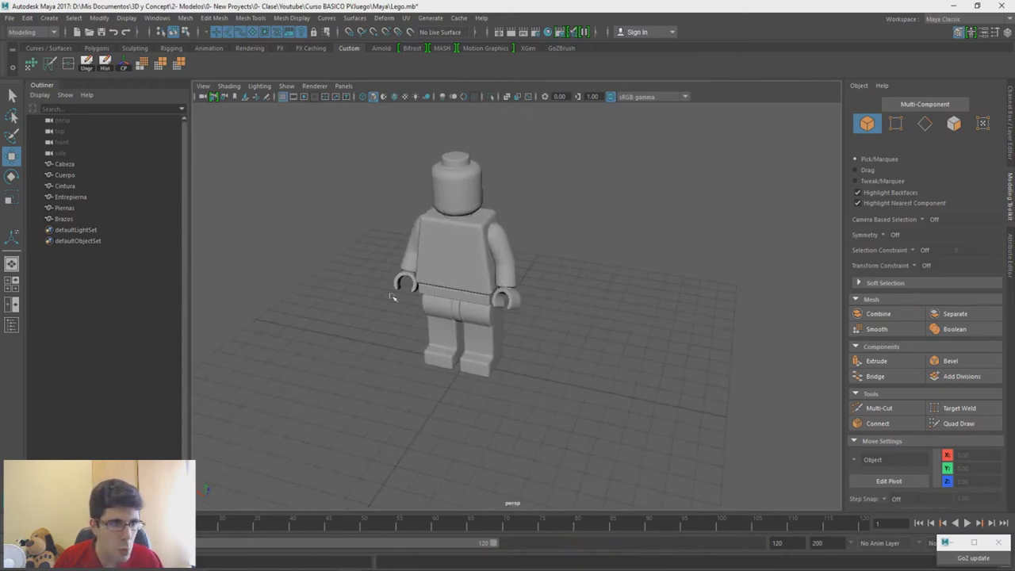
pyautogui.click(52, 49)
pyautogui.click(87, 48)
pyautogui.click(67, 63)
pyautogui.moveTo(422, 354); pyautogui.dragTo(559, 384)
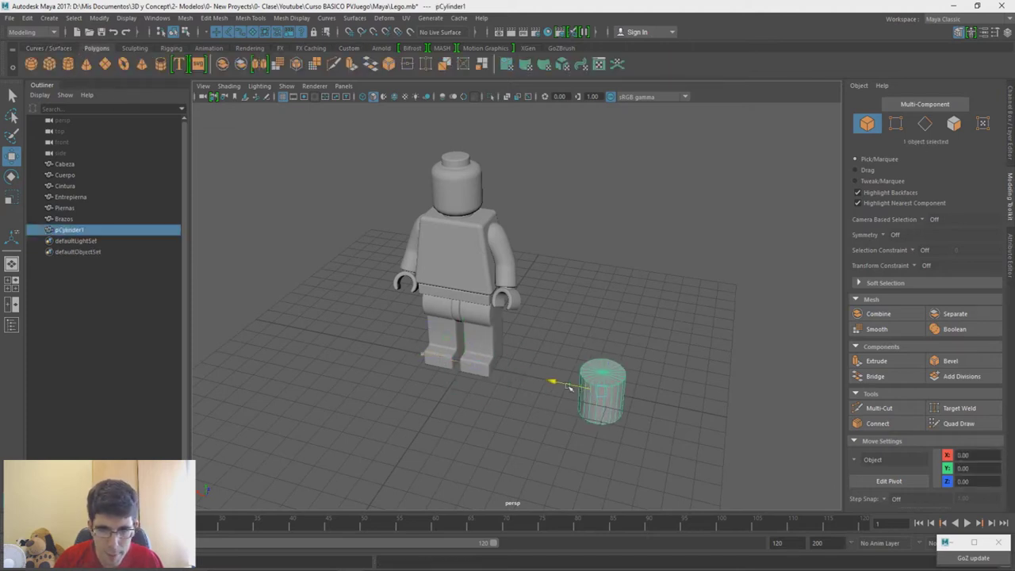
pyautogui.moveTo(610, 348); pyautogui.dragTo(615, 287)
pyautogui.keyDown('alt'); pyautogui.moveTo(614, 295); pyautogui.dragTo(532, 309, button='middle'); pyautogui.keyUp('alt')
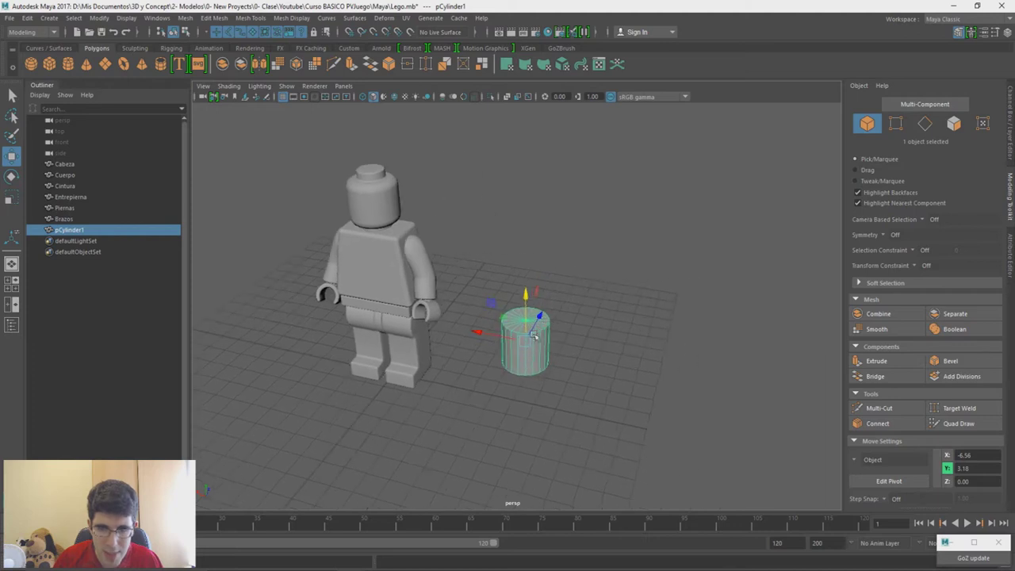
# Step: Scale the cylinder down into a tall, thin rod with a flattened cross-section, using the reference photo for its proportions
pyautogui.press('r')
pyautogui.moveTo(527, 342); pyautogui.dragTo(501, 360)
pyautogui.moveTo(526, 299); pyautogui.dragTo(510, 199)
pyautogui.keyDown('alt'); pyautogui.moveTo(561, 387); pyautogui.dragTo(575, 358); pyautogui.keyUp('alt')
pyautogui.moveTo(535, 273); pyautogui.dragTo(534, 249)
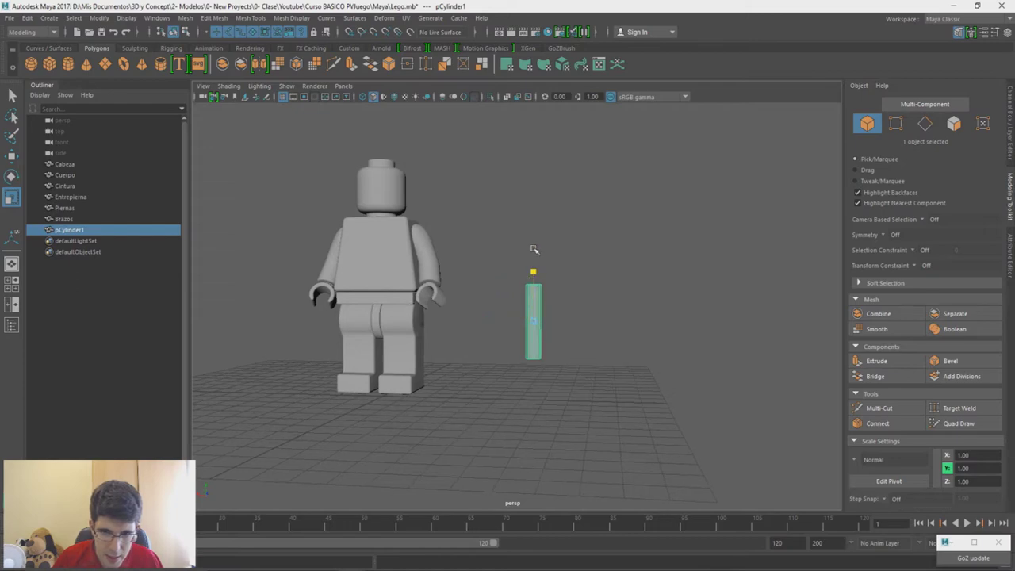
pyautogui.hotkey('alt', 'Tab')
pyautogui.hotkey('alt', 'Tab')
pyautogui.keyDown('alt'); pyautogui.moveTo(438, 469); pyautogui.dragTo(521, 424); pyautogui.keyUp('alt')
pyautogui.moveTo(519, 352); pyautogui.dragTo(499, 359)
pyautogui.keyDown('alt'); pyautogui.moveTo(500, 359); pyautogui.dragTo(500, 409, button='right'); pyautogui.keyUp('alt')
pyautogui.keyDown('alt'); pyautogui.moveTo(468, 346); pyautogui.dragTo(466, 369); pyautogui.keyUp('alt')
pyautogui.keyDown('alt'); pyautogui.moveTo(459, 405); pyautogui.dragTo(555, 364); pyautogui.keyUp('alt')
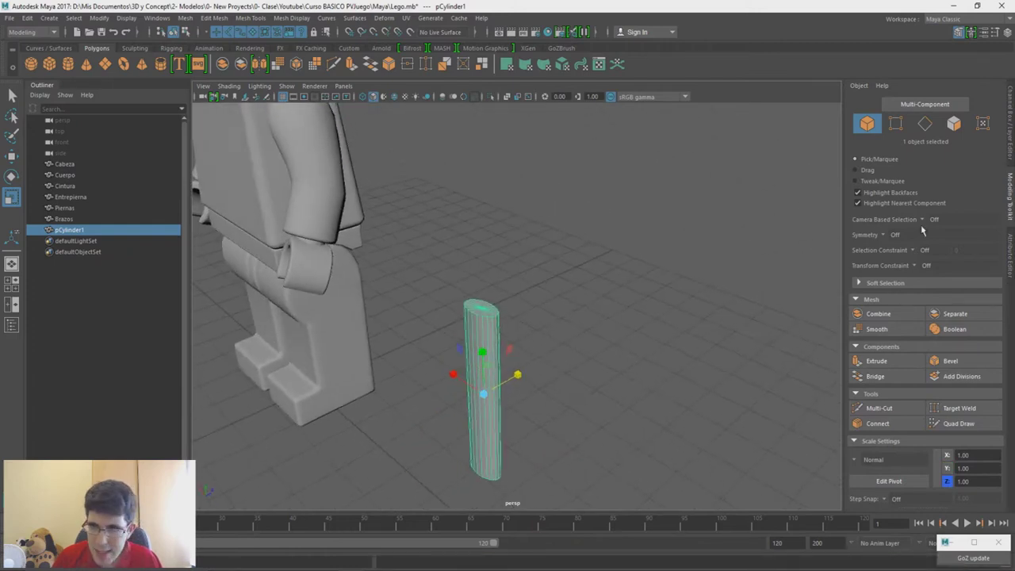
# Step: Try setting the scaled cylinder's axis subdivisions to 15, and delete that cylinder
pyautogui.click(1011, 162)
pyautogui.click(903, 221)
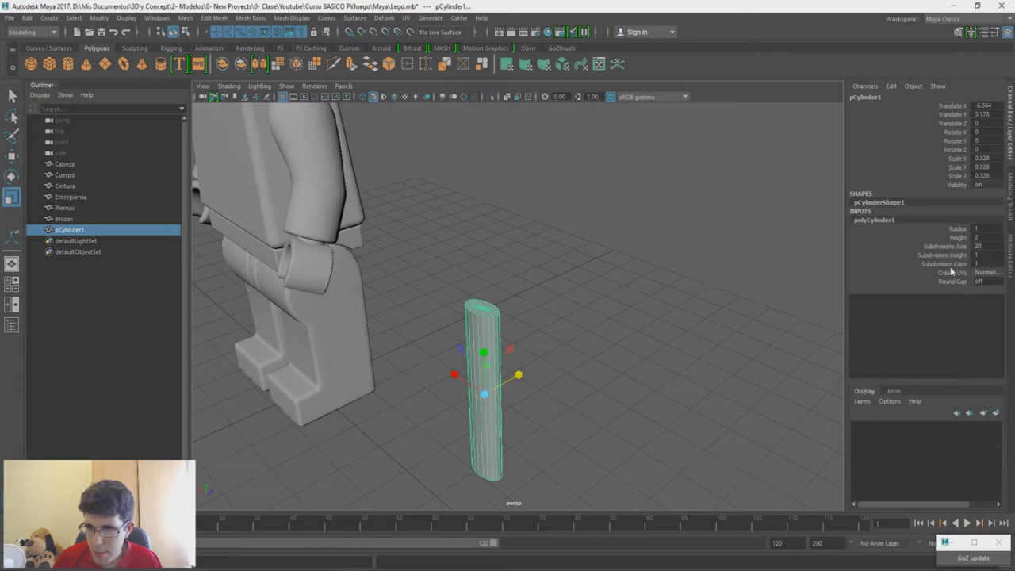
pyautogui.doubleClick(982, 247)
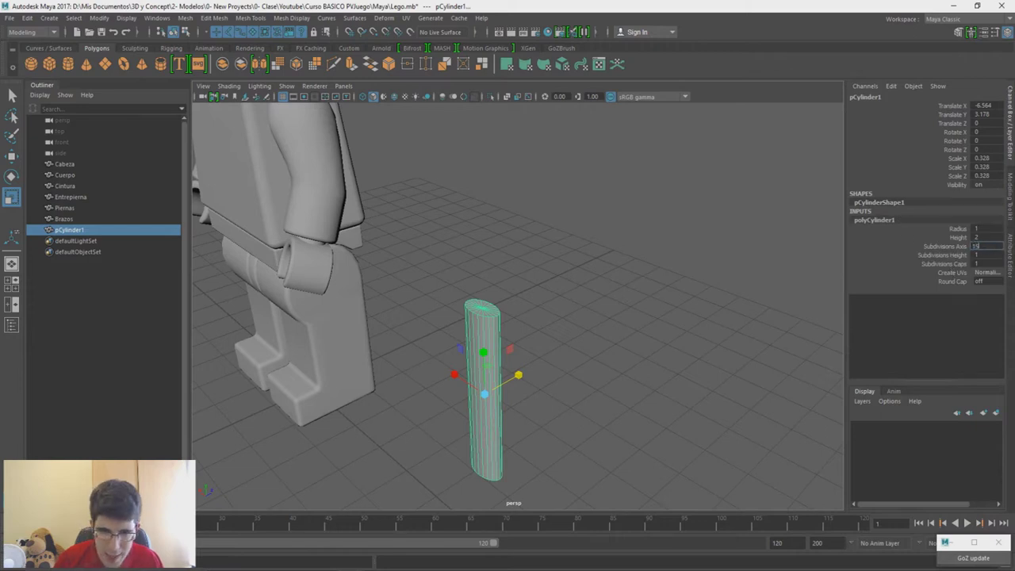
pyautogui.press('Return')
pyautogui.keyDown('alt'); pyautogui.moveTo(521, 356); pyautogui.dragTo(551, 369); pyautogui.keyUp('alt')
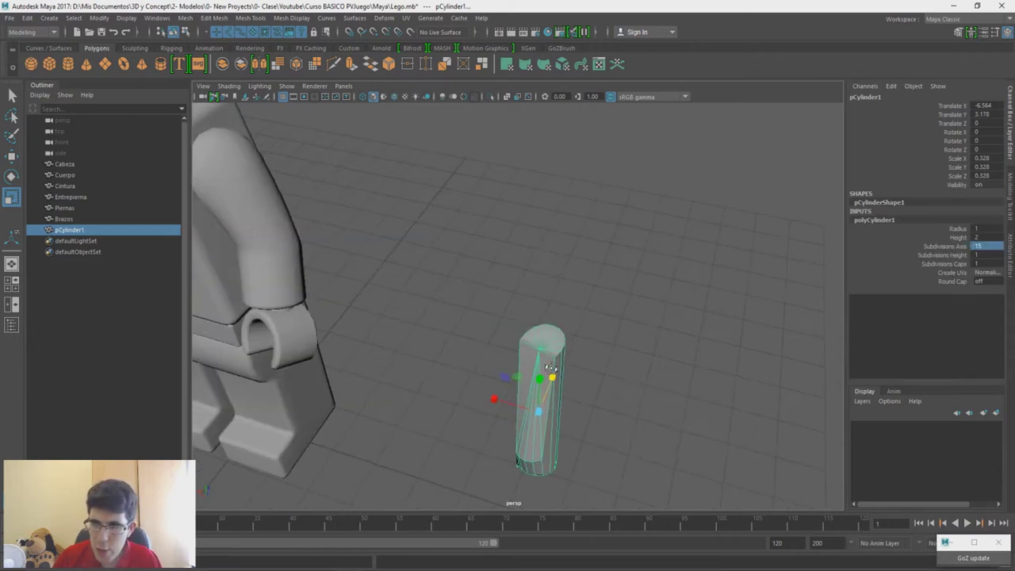
pyautogui.keyDown('alt'); pyautogui.moveTo(560, 366); pyautogui.dragTo(553, 310, button='middle'); pyautogui.keyUp('alt')
pyautogui.scroll(-4, 552, 310)
pyautogui.press('Delete')
# Step: Create a new polygon cylinder, move it beside the minifigure, and set its axis subdivisions to 15
pyautogui.click(67, 63)
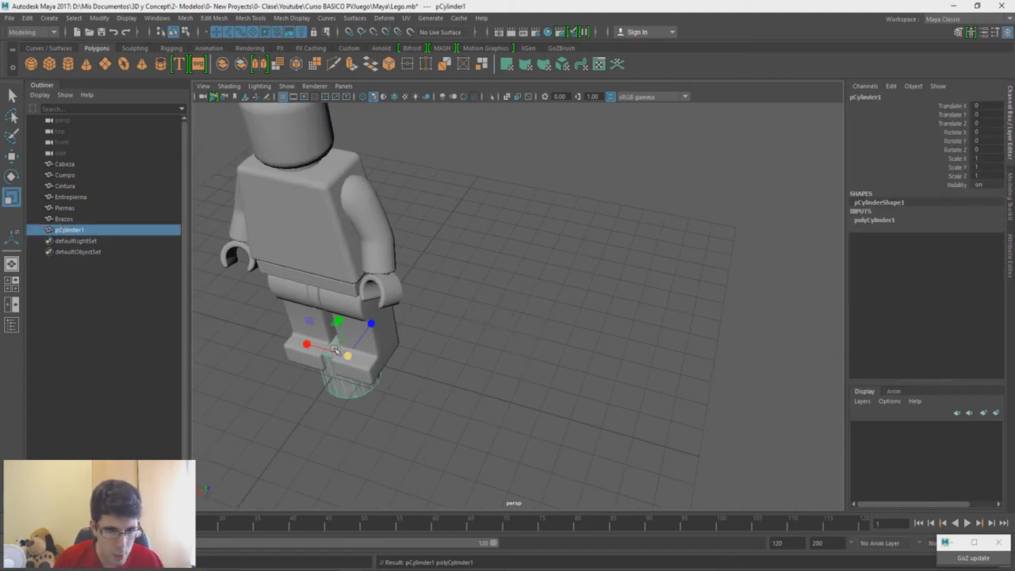
pyautogui.press('w')
pyautogui.moveTo(322, 347); pyautogui.dragTo(486, 290)
pyautogui.click(875, 220)
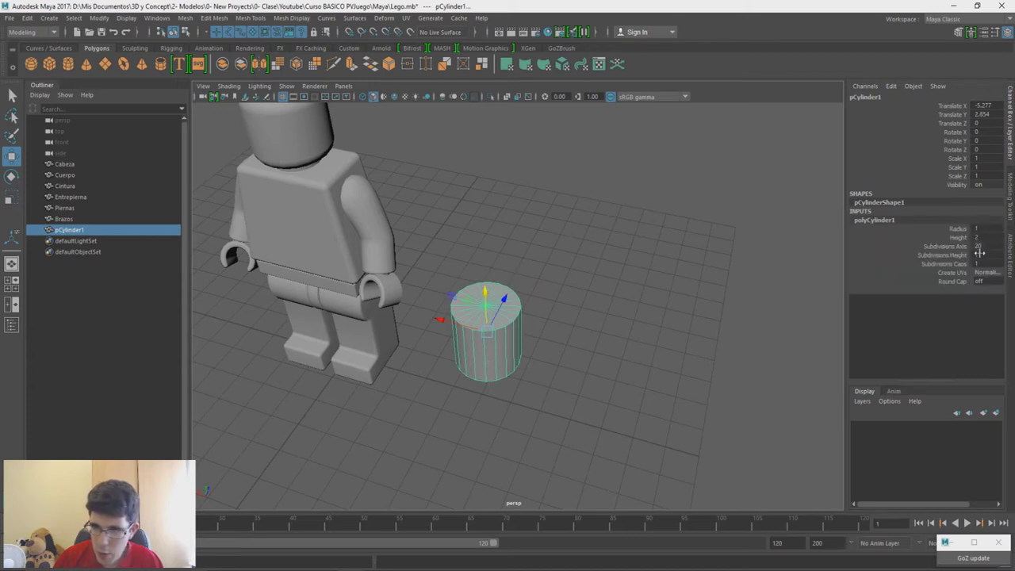
pyautogui.doubleClick(976, 246)
pyautogui.press('Return')
# Step: Scale the cylinder to about 0.391 and stretch it vertically into a slim sword handle, checking the reference photo
pyautogui.keyDown('alt'); pyautogui.moveTo(551, 298); pyautogui.dragTo(449, 365); pyautogui.keyUp('alt')
pyautogui.press('r')
pyautogui.moveTo(481, 288); pyautogui.dragTo(466, 103)
pyautogui.moveTo(506, 300); pyautogui.dragTo(521, 286)
pyautogui.keyDown('alt'); pyautogui.moveTo(505, 333); pyautogui.dragTo(555, 301); pyautogui.keyUp('alt')
pyautogui.keyDown('alt'); pyautogui.moveTo(526, 327); pyautogui.dragTo(519, 265, button='right'); pyautogui.keyUp('alt')
pyautogui.keyDown('alt'); pyautogui.moveTo(508, 293); pyautogui.dragTo(584, 278, button='middle'); pyautogui.keyUp('alt')
pyautogui.keyDown('alt'); pyautogui.moveTo(575, 294); pyautogui.dragTo(613, 306, button='right'); pyautogui.keyUp('alt')
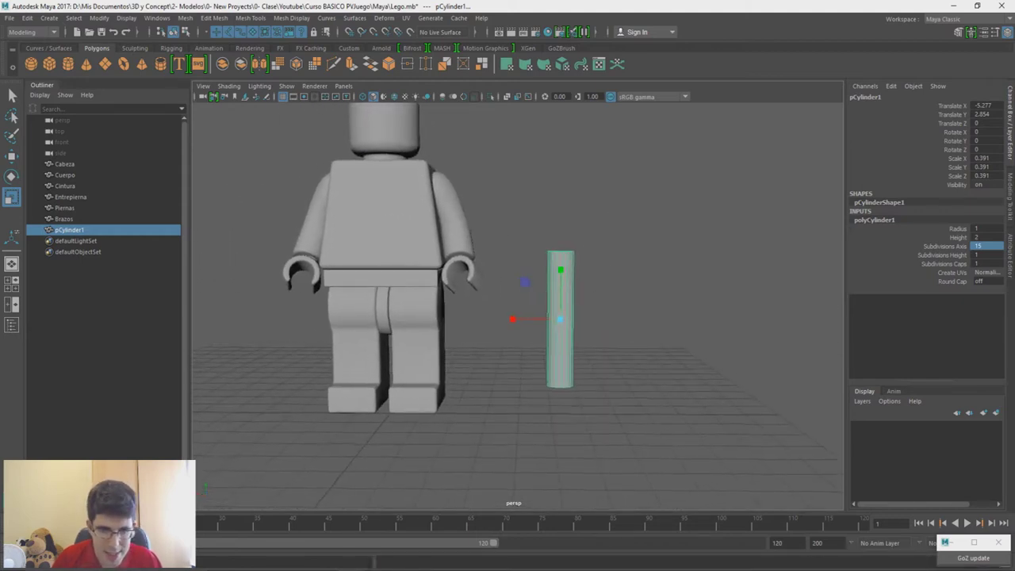
pyautogui.hotkey('alt', 'Tab')
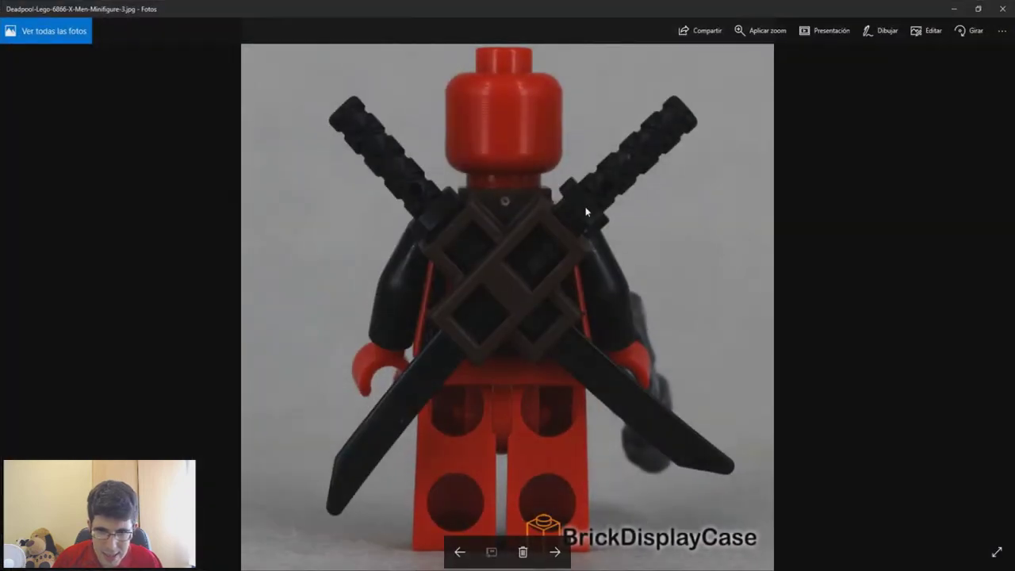
pyautogui.hotkey('alt', 'Tab')
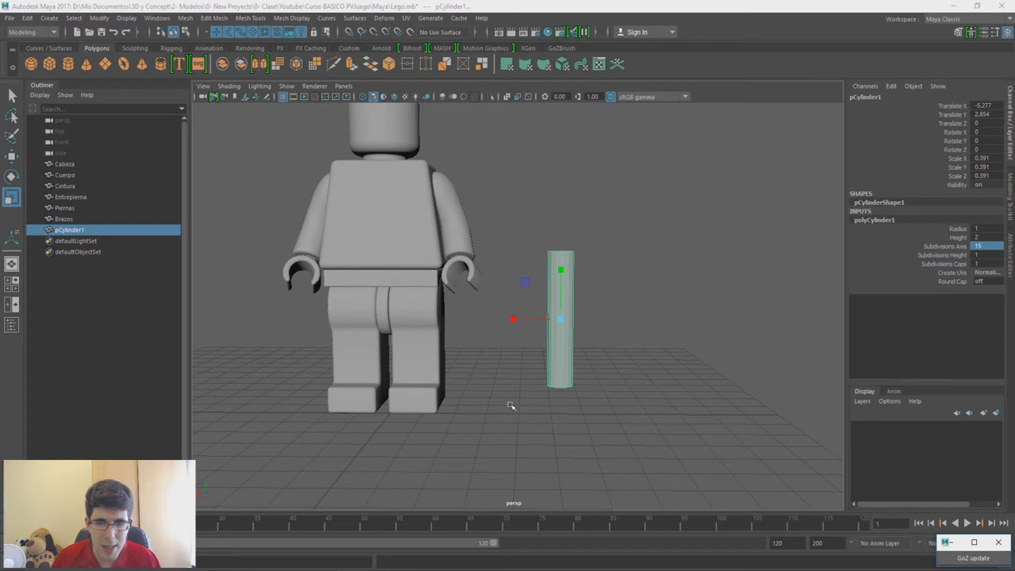
# Step: Duplicate the handle, shape the copy into a short, wider cap at its top end with scale about 0.512, and hide the grid
pyautogui.keyDown('alt'); pyautogui.moveTo(579, 283); pyautogui.dragTo(537, 223); pyautogui.keyUp('alt')
pyautogui.hotkey('ctrl', 'd')
pyautogui.press('w')
pyautogui.press('r')
pyautogui.press('w')
pyautogui.press('r')
pyautogui.scroll(4, 536, 224)
pyautogui.keyDown('alt'); pyautogui.moveTo(540, 236); pyautogui.dragTo(539, 267, button='middle'); pyautogui.keyUp('alt')
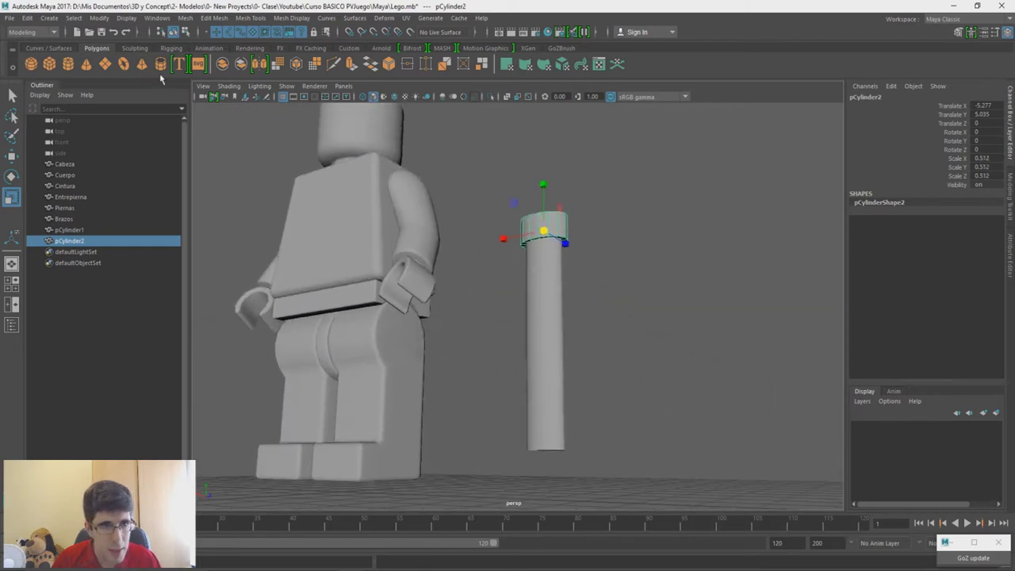
pyautogui.click(283, 96)
pyautogui.keyDown('alt'); pyautogui.moveTo(492, 281); pyautogui.dragTo(517, 294); pyautogui.keyUp('alt')
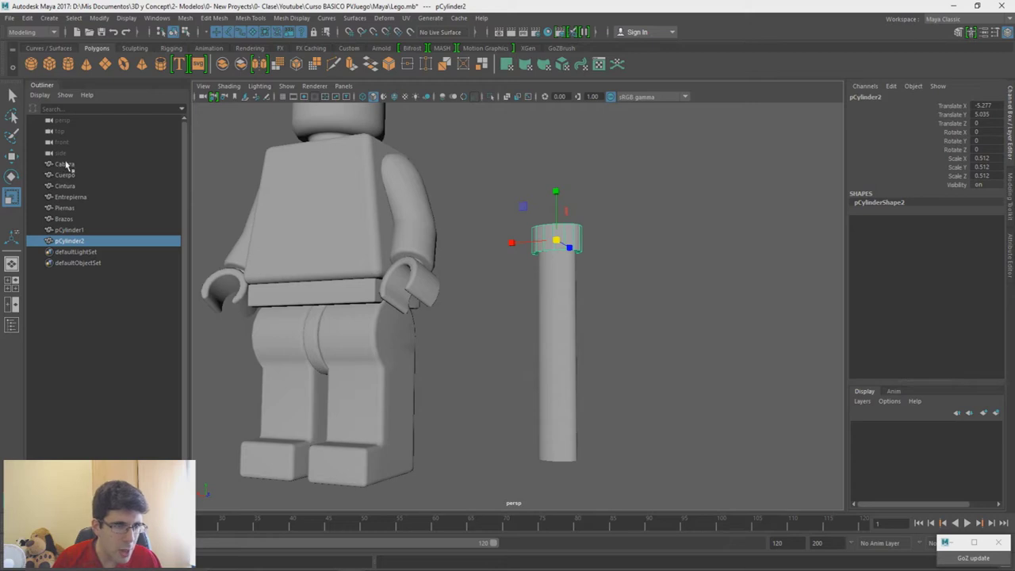
# Step: Fine-tune the size of the sword's cap to a uniform scale of about 0.51
pyautogui.keyDown('alt'); pyautogui.moveTo(576, 286); pyautogui.dragTo(569, 310); pyautogui.keyUp('alt')
pyautogui.scroll(4, 575, 306)
pyautogui.keyDown('alt'); pyautogui.moveTo(580, 299); pyautogui.dragTo(547, 317, button='middle'); pyautogui.keyUp('alt')
pyautogui.keyDown('alt'); pyautogui.moveTo(548, 316); pyautogui.dragTo(557, 257); pyautogui.keyUp('alt')
pyautogui.moveTo(545, 200); pyautogui.dragTo(549, 201)
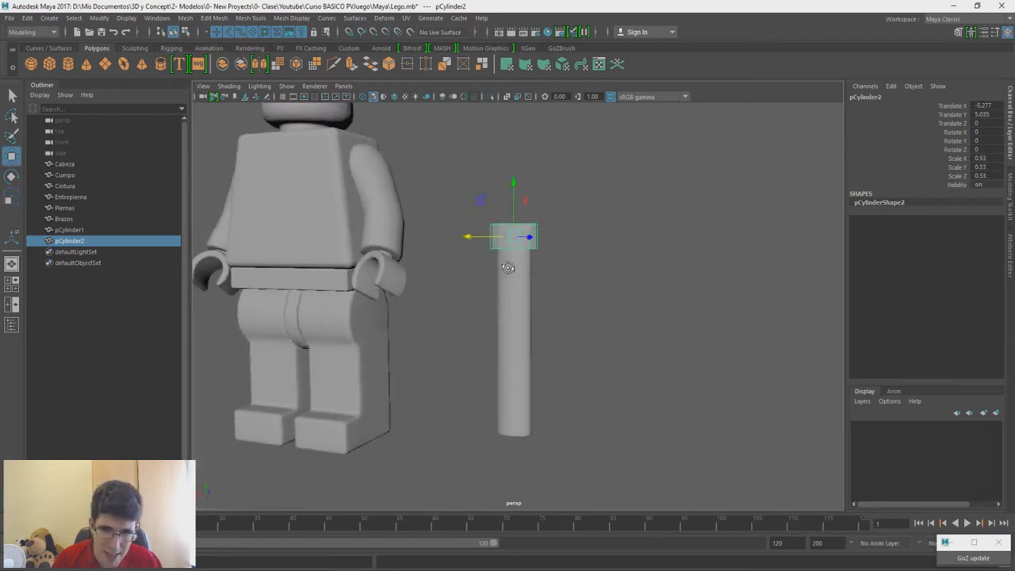
pyautogui.moveTo(506, 269)
pyautogui.keyDown('alt'); pyautogui.mouseDown()
pyautogui.moveTo(502, 226)
pyautogui.moveTo(524, 354)
pyautogui.moveTo(515, 281)
pyautogui.mouseUp(); pyautogui.keyUp('alt')
# Step: Set the selection style to Drag and connect the radial edges on the handle's bottom face with a new edge ring
pyautogui.click(517, 322)
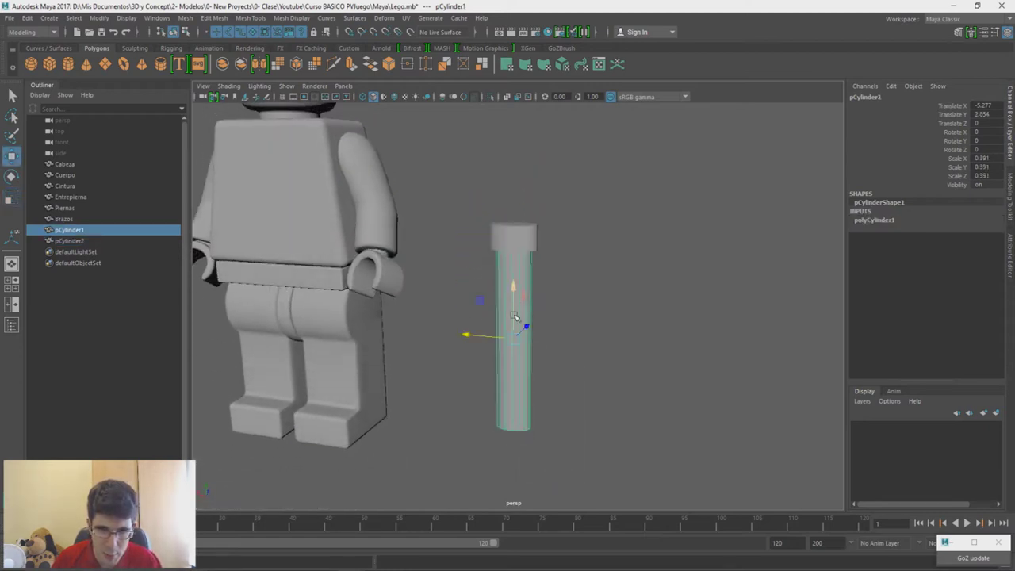
pyautogui.keyDown('alt'); pyautogui.moveTo(520, 349); pyautogui.dragTo(526, 254, button='middle'); pyautogui.keyUp('alt')
pyautogui.keyDown('alt'); pyautogui.moveTo(526, 254); pyautogui.dragTo(533, 280, button='right'); pyautogui.keyUp('alt')
pyautogui.keyDown('alt'); pyautogui.moveTo(531, 279); pyautogui.dragTo(566, 306); pyautogui.keyUp('alt')
pyautogui.moveTo(567, 265); pyautogui.dragTo(566, 238, button='right')
pyautogui.click(521, 324)
pyautogui.keyDown('alt'); pyautogui.moveTo(560, 405); pyautogui.dragTo(578, 505, button='right'); pyautogui.keyUp('alt')
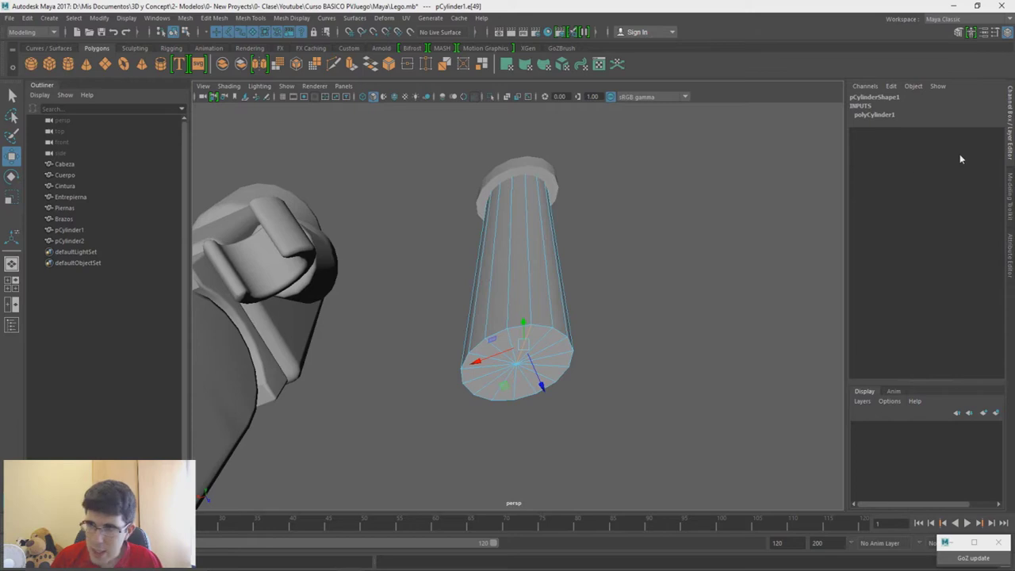
pyautogui.click(1008, 183)
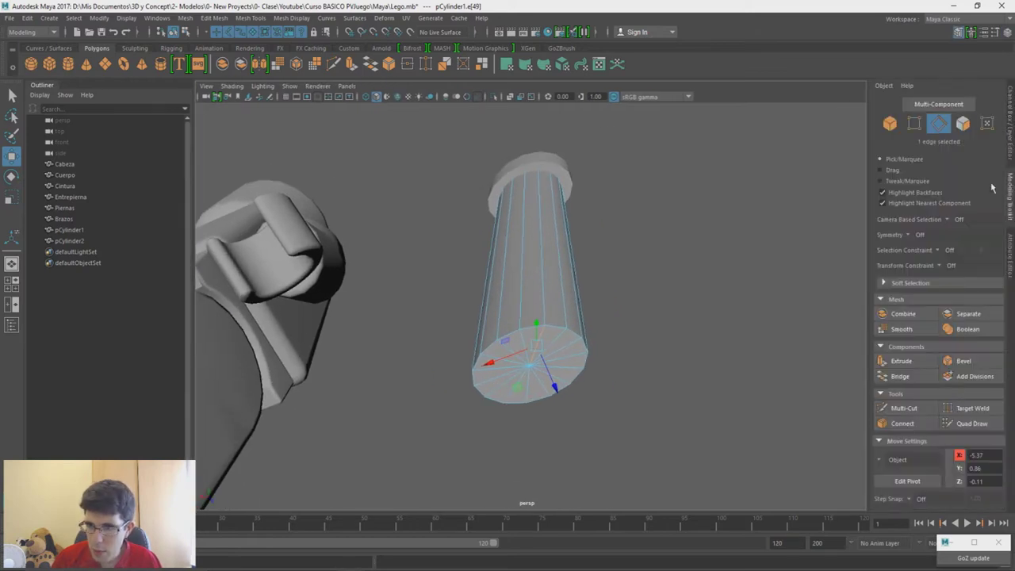
pyautogui.click(889, 173)
pyautogui.moveTo(538, 346)
pyautogui.mouseDown()
pyautogui.moveTo(520, 360)
pyautogui.moveTo(566, 346)
pyautogui.moveTo(525, 353)
pyautogui.mouseUp()
pyautogui.hotkey('ctrl', 'z')
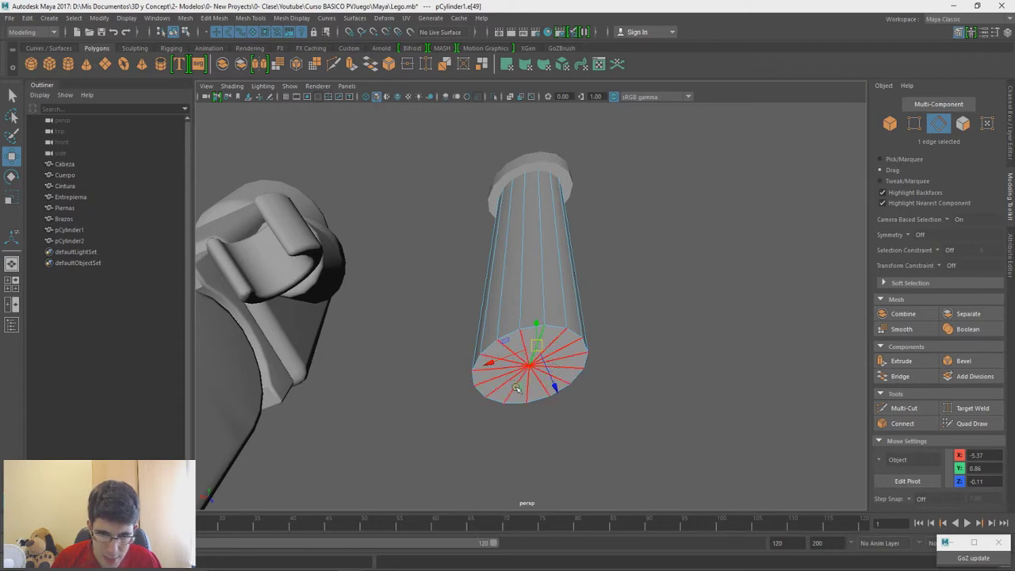
pyautogui.keyDown('shift'); pyautogui.moveTo(560, 348); pyautogui.dragTo(533, 494, button='right'); pyautogui.keyUp('shift')
# Step: Select the new inner edge ring and move it down below the handle's base to Y about 0.75
pyautogui.keyDown('alt'); pyautogui.moveTo(554, 360); pyautogui.dragTo(559, 339); pyautogui.keyUp('alt')
pyautogui.moveTo(608, 265); pyautogui.dragTo(610, 240, button='right')
pyautogui.doubleClick(549, 343)
pyautogui.keyDown('alt'); pyautogui.moveTo(549, 368); pyautogui.dragTo(538, 384); pyautogui.keyUp('alt')
pyautogui.moveTo(527, 321)
pyautogui.mouseDown()
pyautogui.moveTo(531, 330)
pyautogui.moveTo(537, 312)
pyautogui.mouseUp()
pyautogui.click(509, 365)
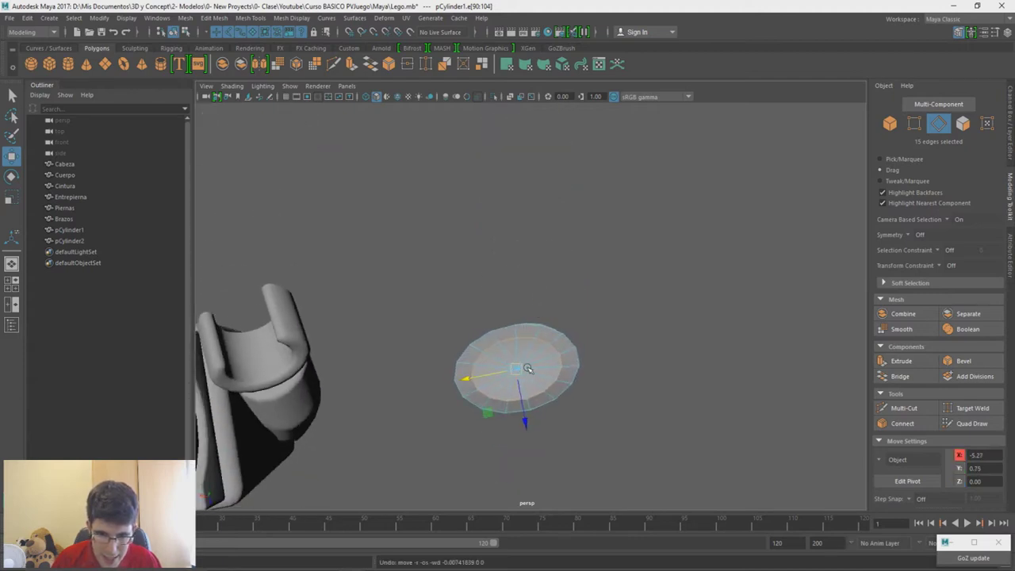
# Step: Bevel the inner edge ring at the handle's base with a fraction of 0.3
pyautogui.keyDown('alt'); pyautogui.moveTo(549, 359); pyautogui.dragTo(558, 340); pyautogui.keyUp('alt')
pyautogui.keyDown('shift'); pyautogui.rightClick(546, 332); pyautogui.keyUp('shift')
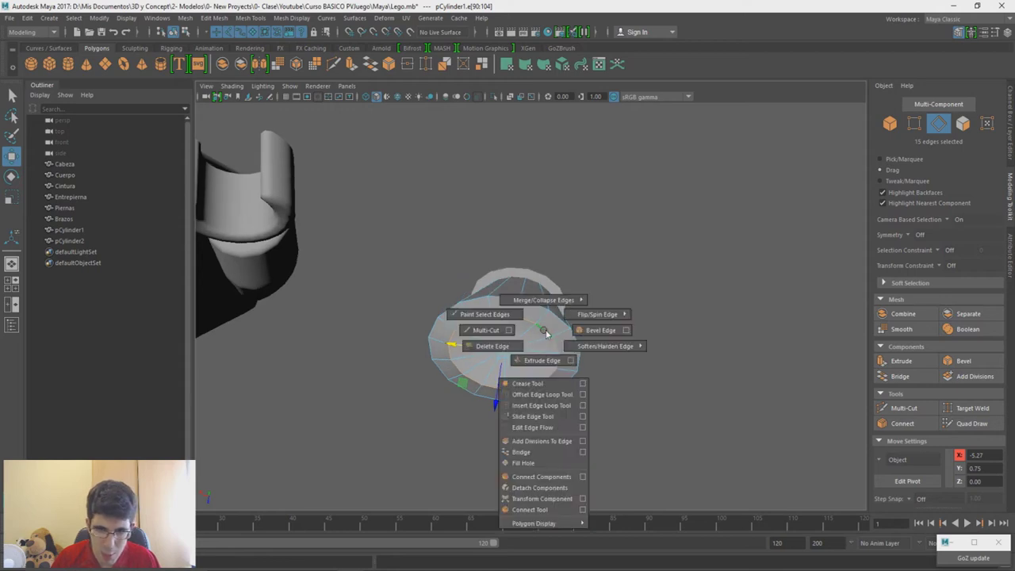
pyautogui.click(599, 331)
pyautogui.moveTo(719, 321); pyautogui.dragTo(714, 323)
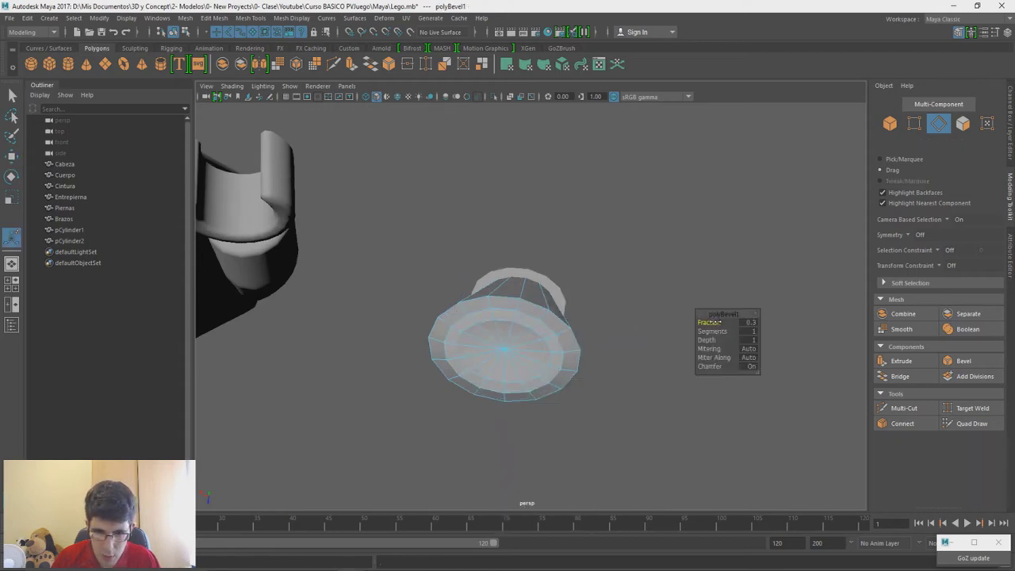
# Step: Raise the outer edge loop at the handle's base to Y about 0.90 and bevel it with a fraction of 0.1
pyautogui.keyDown('alt'); pyautogui.moveTo(543, 111); pyautogui.dragTo(540, 154); pyautogui.keyUp('alt')
pyautogui.keyDown('alt'); pyautogui.moveTo(542, 213); pyautogui.dragTo(549, 281, button='middle'); pyautogui.keyUp('alt')
pyautogui.moveTo(549, 281)
pyautogui.keyDown('alt'); pyautogui.mouseDown()
pyautogui.moveTo(552, 310)
pyautogui.moveTo(553, 272)
pyautogui.moveTo(578, 265)
pyautogui.moveTo(726, 277)
pyautogui.moveTo(562, 294)
pyautogui.mouseUp(); pyautogui.keyUp('alt')
pyautogui.scroll(-3, 560, 278)
pyautogui.keyDown('alt'); pyautogui.moveTo(560, 277); pyautogui.dragTo(542, 369, button='middle'); pyautogui.keyUp('alt')
pyautogui.press('w')
pyautogui.keyDown('alt'); pyautogui.moveTo(553, 305); pyautogui.dragTo(517, 273); pyautogui.keyUp('alt')
pyautogui.keyDown('alt'); pyautogui.moveTo(521, 357); pyautogui.dragTo(528, 266, button='middle'); pyautogui.keyUp('alt')
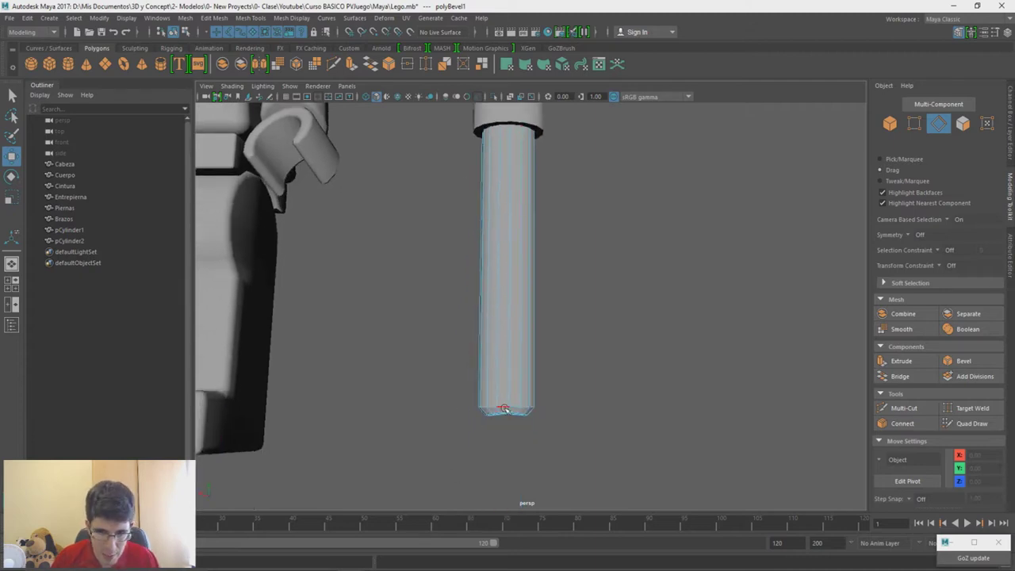
pyautogui.doubleClick(505, 409)
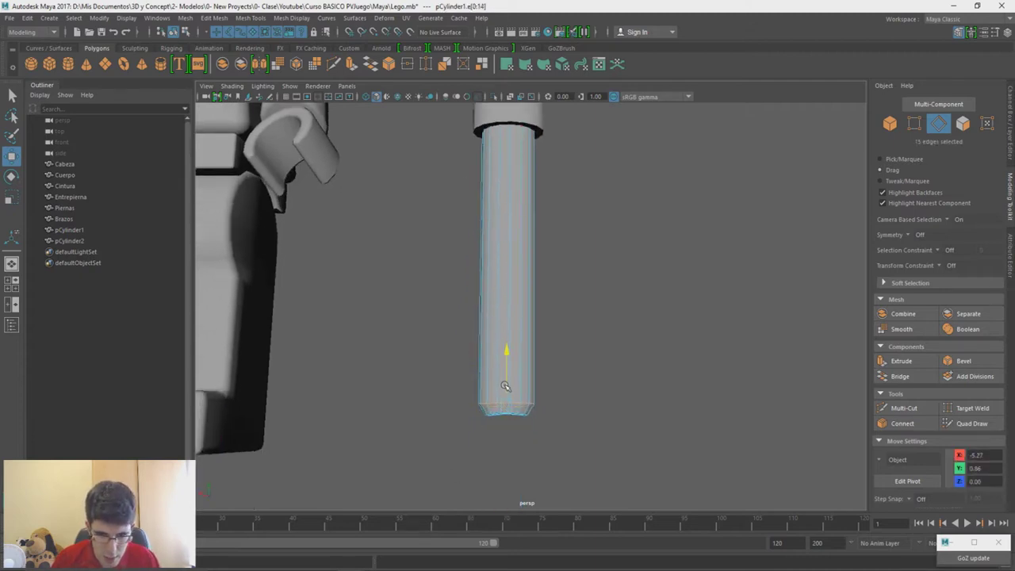
pyautogui.keyDown('alt'); pyautogui.moveTo(513, 402); pyautogui.dragTo(548, 530, button='right'); pyautogui.keyUp('alt')
pyautogui.keyDown('alt'); pyautogui.moveTo(535, 422); pyautogui.dragTo(545, 286, button='middle'); pyautogui.keyUp('alt')
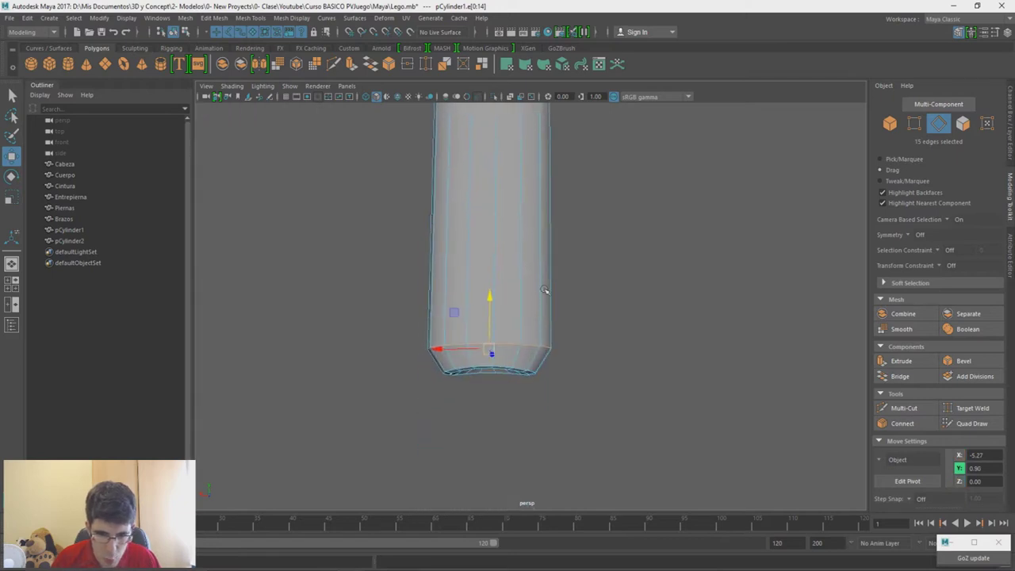
pyautogui.keyDown('shift'); pyautogui.moveTo(529, 346); pyautogui.dragTo(589, 342, button='right'); pyautogui.keyUp('shift')
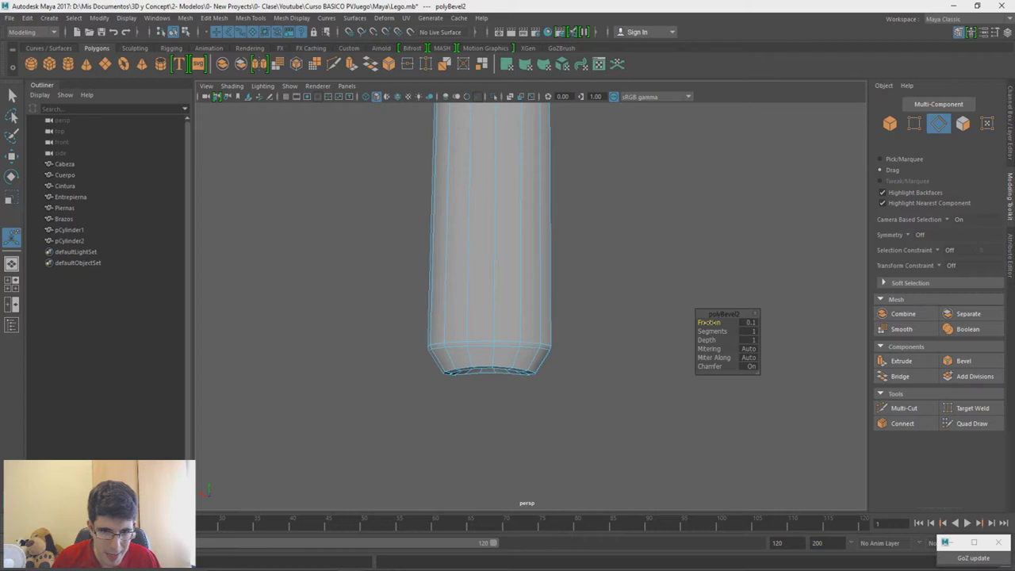
# Step: Bevel the upper and lower rim edges of the sword's cap with a fraction of 0.2
pyautogui.keyDown('alt'); pyautogui.moveTo(568, 314); pyautogui.dragTo(569, 525, button='middle'); pyautogui.keyUp('alt')
pyautogui.keyDown('alt'); pyautogui.moveTo(545, 287); pyautogui.dragTo(557, 163, button='right'); pyautogui.keyUp('alt')
pyautogui.keyDown('alt'); pyautogui.moveTo(548, 237); pyautogui.dragTo(546, 266); pyautogui.keyUp('alt')
pyautogui.press('w')
pyautogui.click(553, 235)
pyautogui.moveTo(571, 216); pyautogui.dragTo(590, 179, button='right')
pyautogui.click(551, 222)
pyautogui.doubleClick(528, 204)
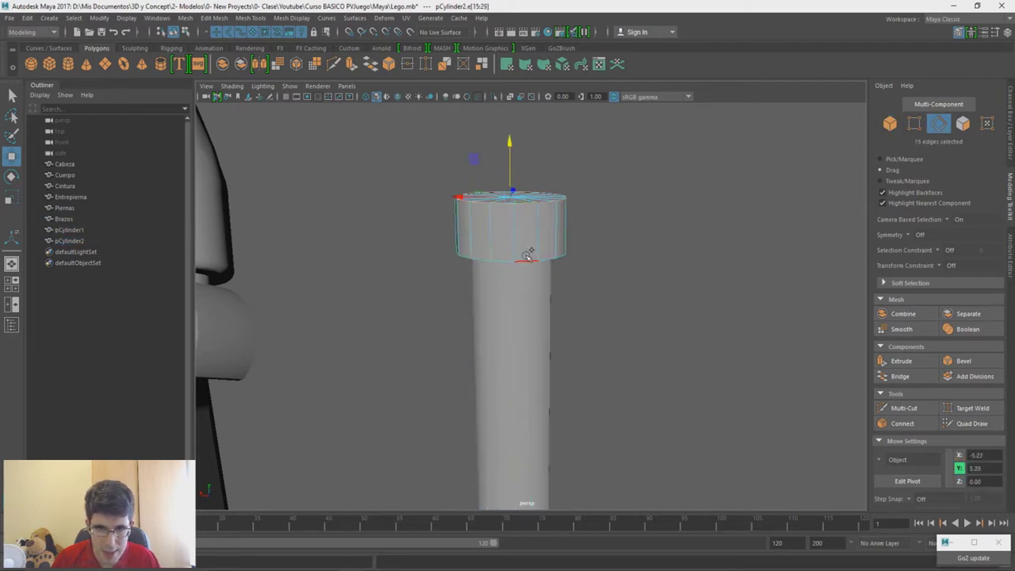
pyautogui.keyDown('shift'); pyautogui.moveTo(521, 230); pyautogui.dragTo(590, 238, button='right'); pyautogui.keyUp('shift')
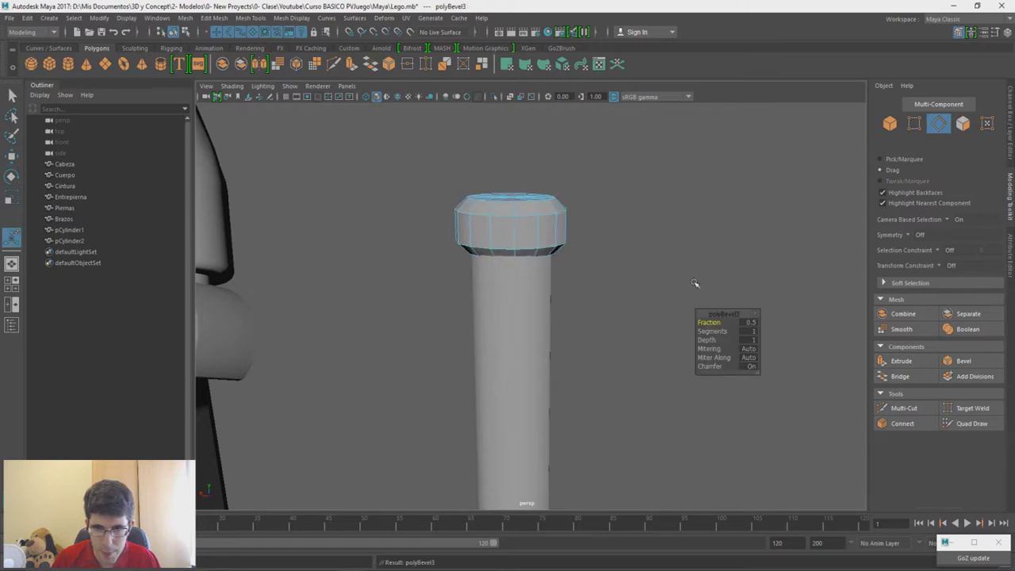
pyautogui.moveTo(710, 323); pyautogui.dragTo(705, 323)
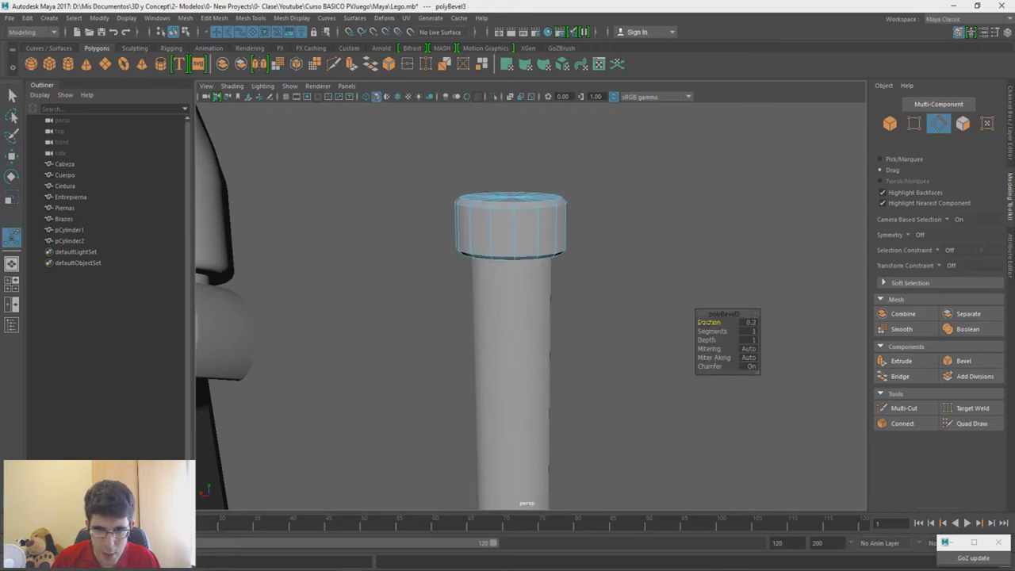
pyautogui.press('w')
# Step: Create a polygon cube for the blade and move it beside the minifigure to just above the sword's cap
pyautogui.keyDown('alt'); pyautogui.moveTo(608, 218); pyautogui.dragTo(584, 173, button='right'); pyautogui.keyUp('alt')
pyautogui.keyDown('alt'); pyautogui.moveTo(610, 443); pyautogui.dragTo(612, 403, button='middle'); pyautogui.keyUp('alt')
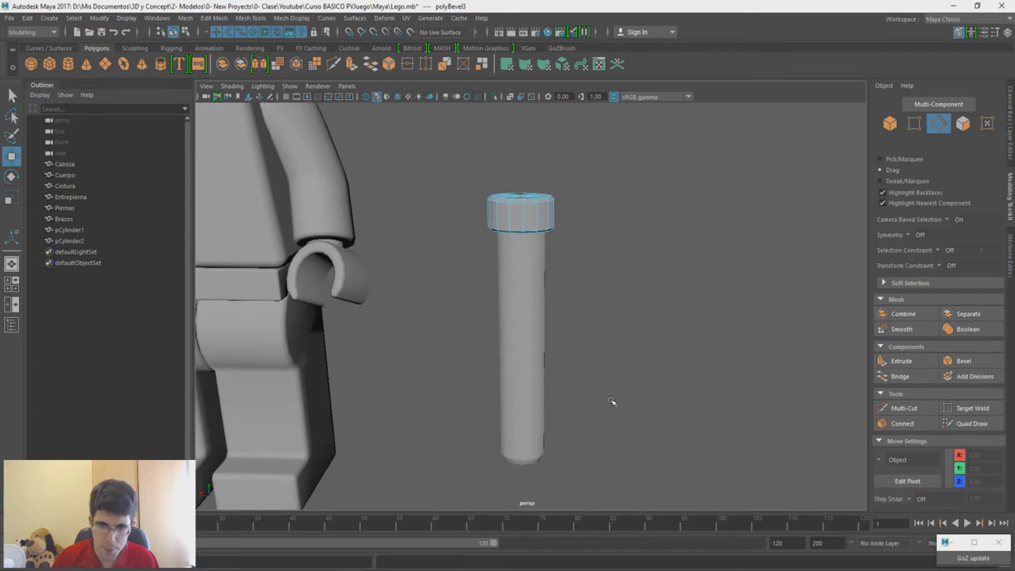
pyautogui.keyDown('alt'); pyautogui.moveTo(611, 403); pyautogui.dragTo(583, 395, button='right'); pyautogui.keyUp('alt')
pyautogui.keyDown('alt'); pyautogui.moveTo(582, 394); pyautogui.dragTo(601, 325); pyautogui.keyUp('alt')
pyautogui.keyDown('alt'); pyautogui.moveTo(601, 324); pyautogui.dragTo(592, 278, button='middle'); pyautogui.keyUp('alt')
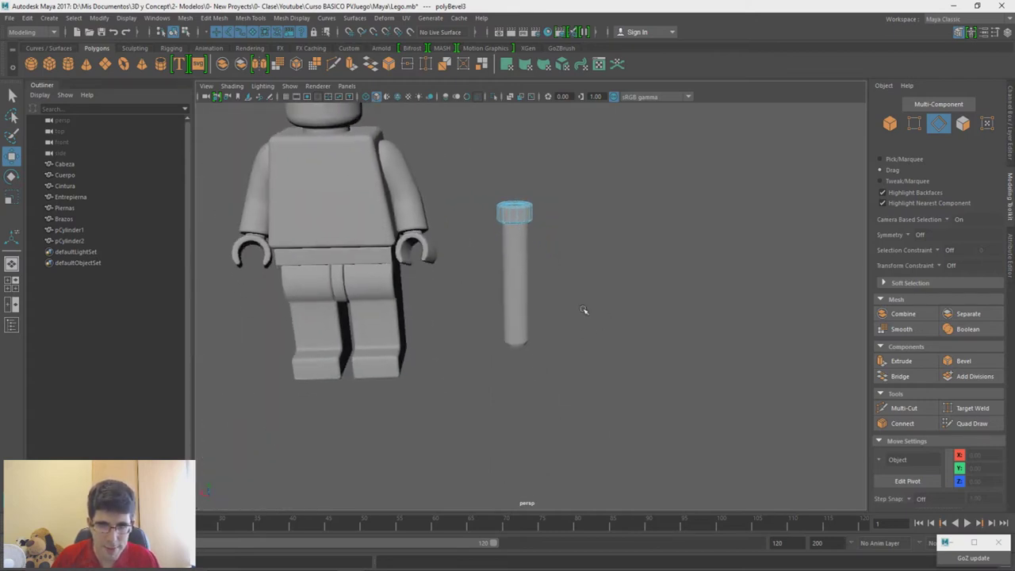
pyautogui.keyDown('alt'); pyautogui.moveTo(585, 310); pyautogui.dragTo(571, 303); pyautogui.keyUp('alt')
pyautogui.keyDown('alt'); pyautogui.moveTo(572, 304); pyautogui.dragTo(584, 237, button='right'); pyautogui.keyUp('alt')
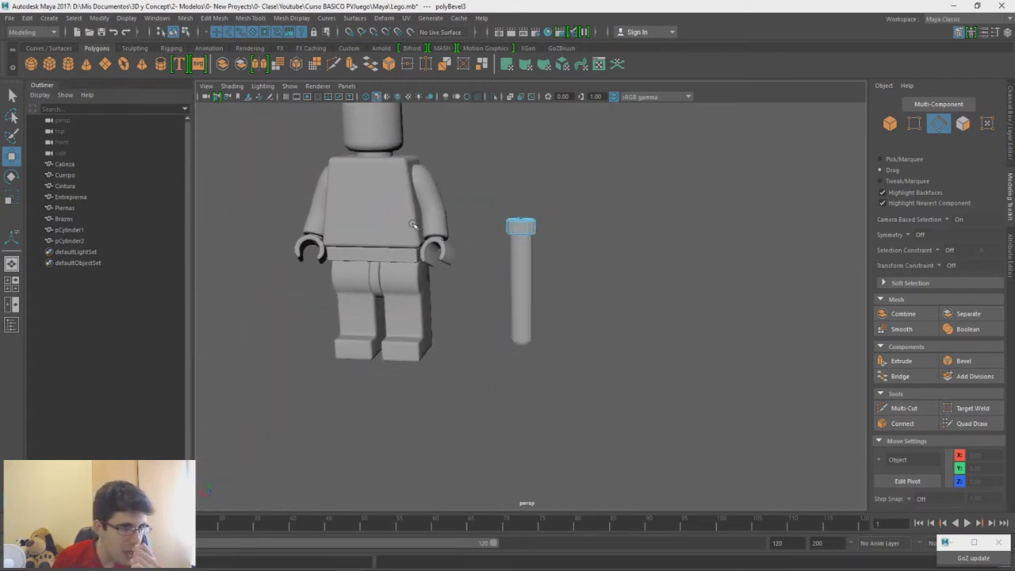
pyautogui.click(50, 64)
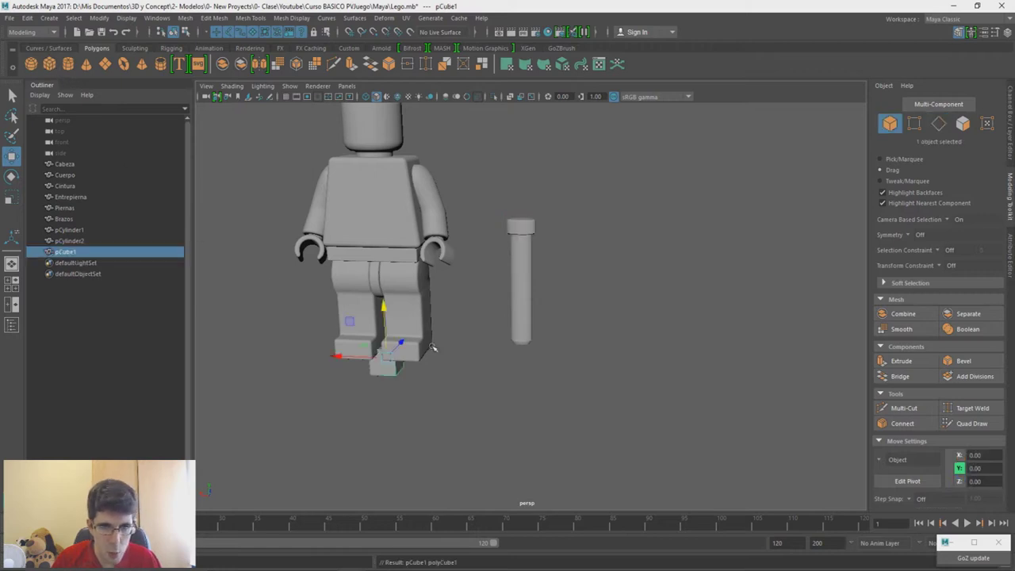
pyautogui.moveTo(370, 357); pyautogui.dragTo(499, 371)
pyautogui.keyDown('alt'); pyautogui.moveTo(499, 370); pyautogui.dragTo(432, 369); pyautogui.keyUp('alt')
pyautogui.moveTo(552, 314); pyautogui.dragTo(553, 158)
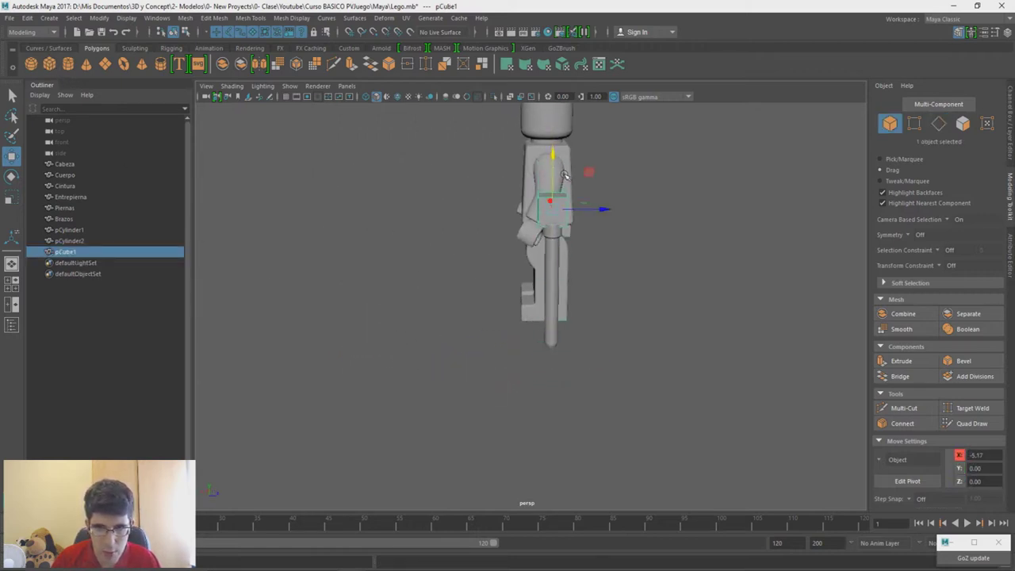
# Step: Stretch the cube vertically into a long blade and raise it so it rests on the sword's cap
pyautogui.keyDown('alt'); pyautogui.moveTo(566, 225); pyautogui.dragTo(558, 292, button='middle'); pyautogui.keyUp('alt')
pyautogui.press('r')
pyautogui.moveTo(543, 232); pyautogui.dragTo(536, 4)
pyautogui.press('w')
pyautogui.moveTo(544, 249); pyautogui.dragTo(541, 176)
pyautogui.keyDown('alt'); pyautogui.moveTo(528, 297); pyautogui.dragTo(581, 283); pyautogui.keyUp('alt')
pyautogui.press('r')
pyautogui.moveTo(541, 182); pyautogui.dragTo(537, 155)
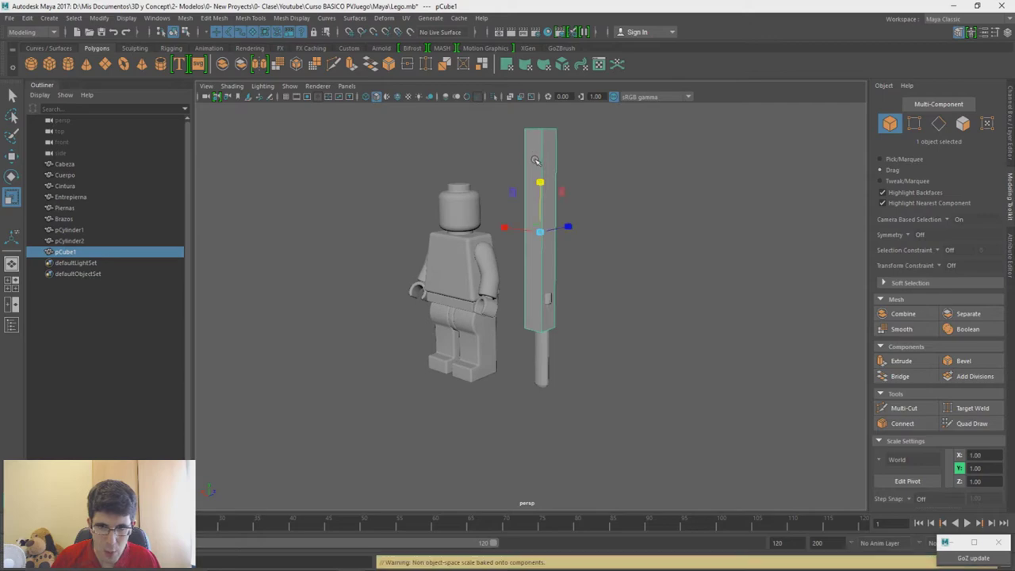
pyautogui.press('w')
pyautogui.moveTo(542, 193); pyautogui.dragTo(542, 158)
pyautogui.keyDown('alt'); pyautogui.moveTo(535, 246); pyautogui.dragTo(585, 232); pyautogui.keyUp('alt')
pyautogui.moveTo(516, 200); pyautogui.dragTo(519, 200)
# Step: Compare the blade with the reference photo, lengthen it slightly and position it at Y about 9.67
pyautogui.click(436, 570)
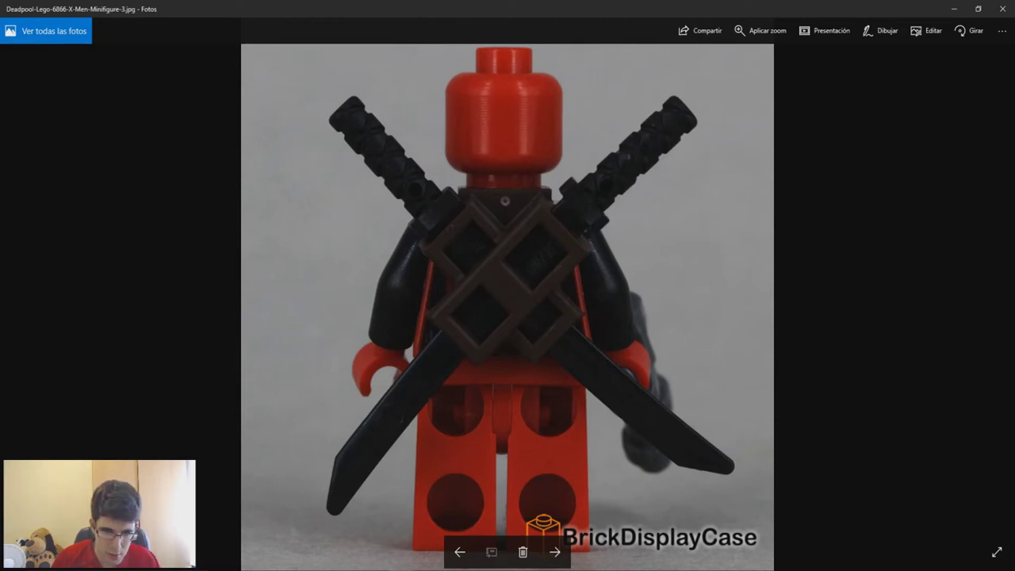
pyautogui.click(436, 569)
pyautogui.keyDown('alt'); pyautogui.moveTo(544, 267); pyautogui.dragTo(523, 326, button='middle'); pyautogui.keyUp('alt')
pyautogui.press('r')
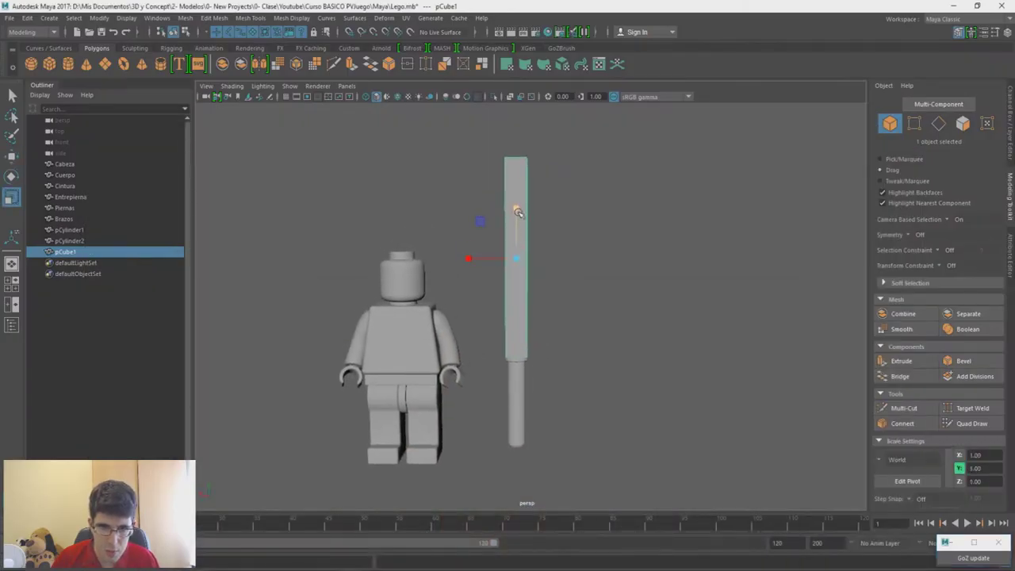
pyautogui.press('w')
pyautogui.keyDown('alt'); pyautogui.moveTo(516, 208); pyautogui.dragTo(573, 277); pyautogui.keyUp('alt')
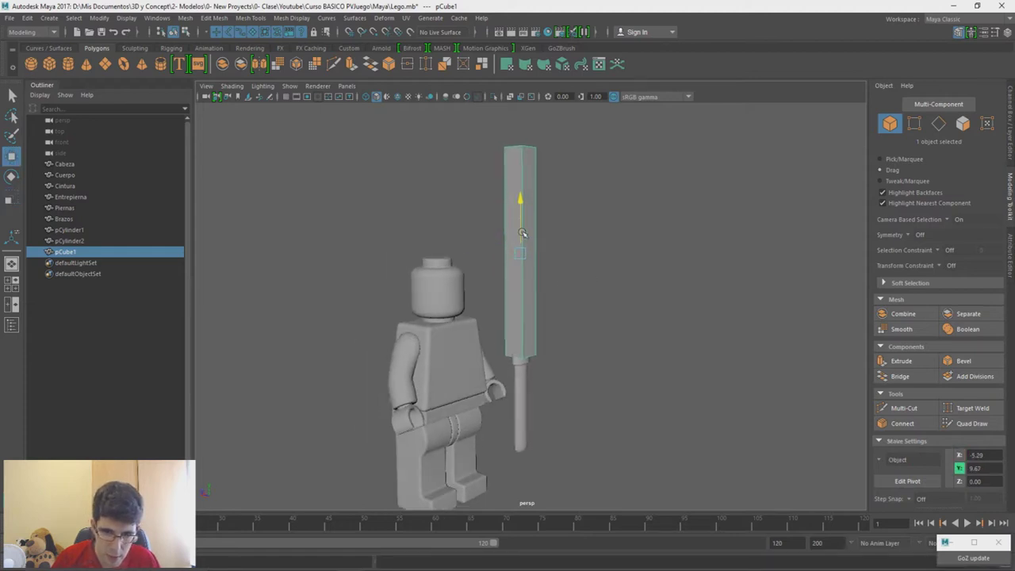
# Step: Flatten the blade along the Z axis so it becomes thinner than the cap
pyautogui.press('r')
pyautogui.keyDown('alt'); pyautogui.moveTo(513, 270); pyautogui.dragTo(557, 311); pyautogui.keyUp('alt')
pyautogui.moveTo(480, 278); pyautogui.dragTo(518, 280)
pyautogui.keyDown('alt'); pyautogui.moveTo(652, 295); pyautogui.dragTo(520, 279); pyautogui.keyUp('alt')
pyautogui.keyDown('alt'); pyautogui.moveTo(520, 278); pyautogui.dragTo(544, 285, button='right'); pyautogui.keyUp('alt')
pyautogui.keyDown('alt'); pyautogui.moveTo(544, 285); pyautogui.dragTo(562, 350, button='middle'); pyautogui.keyUp('alt')
pyautogui.keyDown('alt'); pyautogui.moveTo(561, 350); pyautogui.dragTo(553, 359); pyautogui.keyUp('alt')
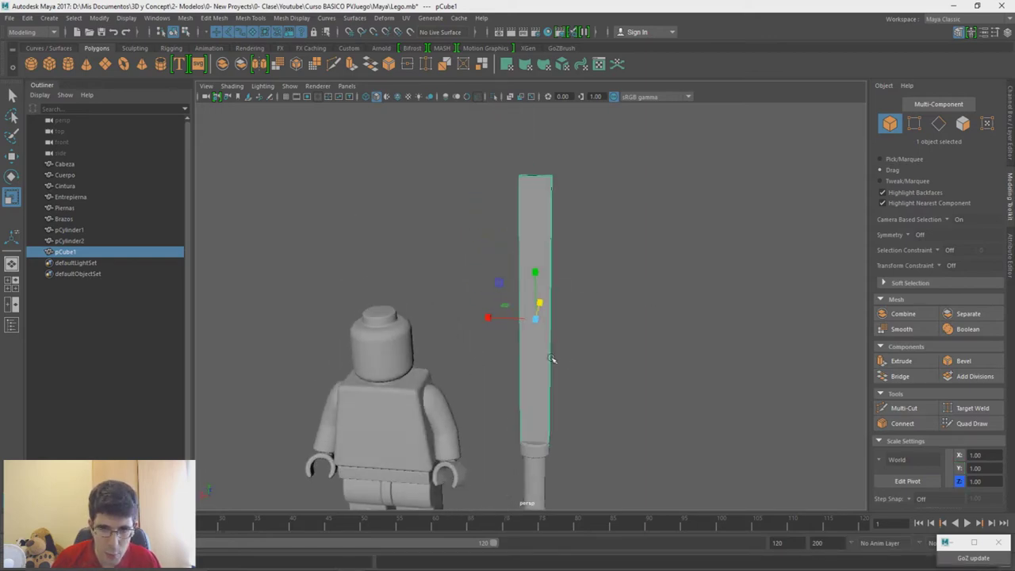
# Step: Check the blade tip's shape in the reference photo and insert an edge loop across the blade near its top
pyautogui.hotkey('alt', 'Tab')
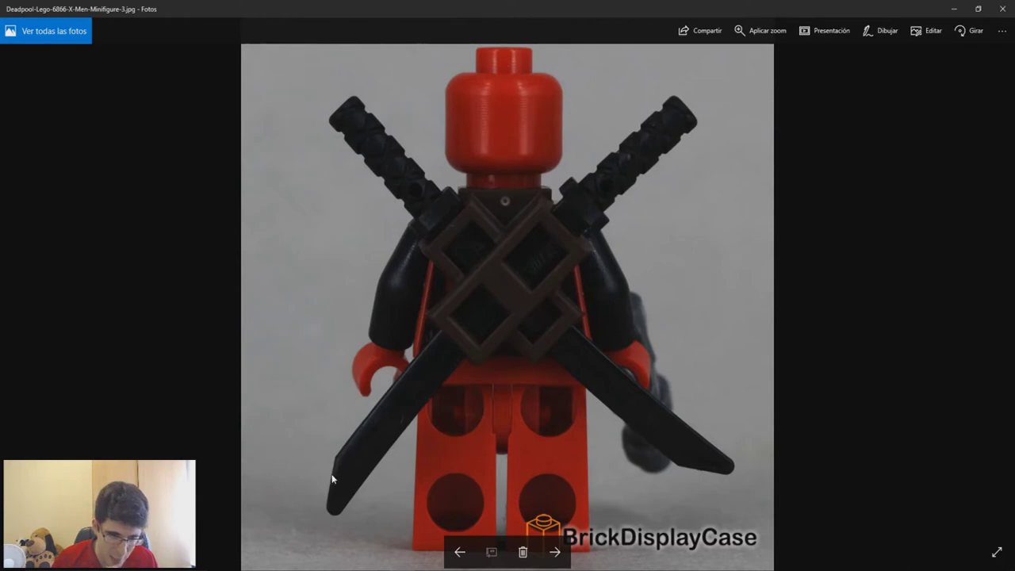
pyautogui.click(410, 568)
pyautogui.keyDown('alt'); pyautogui.moveTo(556, 184); pyautogui.dragTo(557, 231, button='middle'); pyautogui.keyUp('alt')
pyautogui.keyDown('alt'); pyautogui.moveTo(523, 301); pyautogui.dragTo(549, 300, button='right'); pyautogui.keyUp('alt')
pyautogui.keyDown('alt'); pyautogui.moveTo(547, 293); pyautogui.dragTo(556, 268, button='middle'); pyautogui.keyUp('alt')
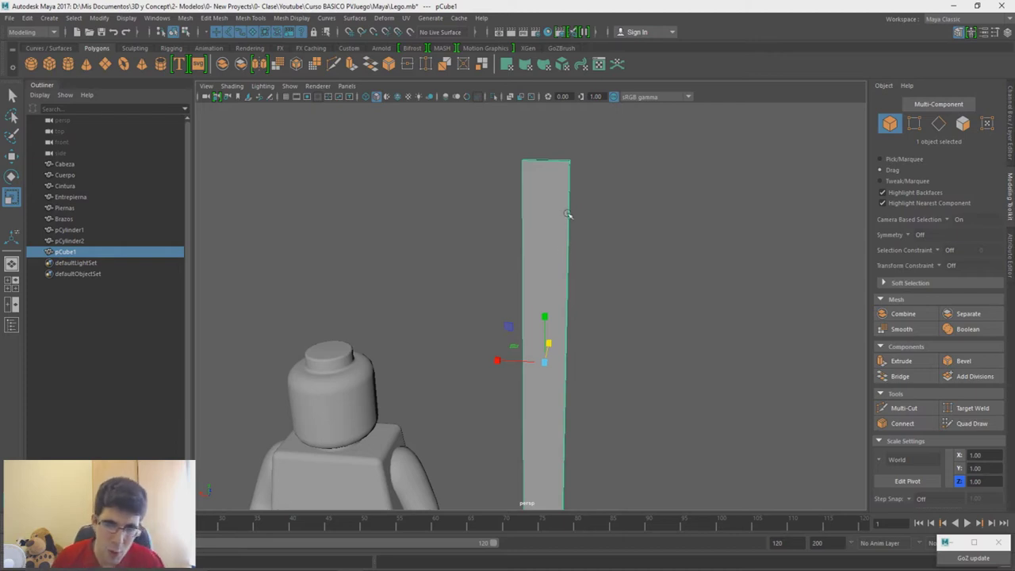
pyautogui.moveTo(560, 220)
pyautogui.keyDown('alt'); pyautogui.mouseDown()
pyautogui.moveTo(623, 230)
pyautogui.moveTo(571, 213)
pyautogui.mouseUp(); pyautogui.keyUp('alt')
pyautogui.moveTo(588, 182); pyautogui.dragTo(596, 255, button='right')
pyautogui.keyDown('alt'); pyautogui.moveTo(596, 255); pyautogui.dragTo(573, 244); pyautogui.keyUp('alt')
pyautogui.click(561, 183)
pyautogui.keyDown('alt'); pyautogui.moveTo(561, 184); pyautogui.dragTo(558, 264, button='middle'); pyautogui.keyUp('alt')
pyautogui.keyDown('shift'); pyautogui.moveTo(560, 212); pyautogui.dragTo(550, 289, button='right'); pyautogui.keyUp('shift')
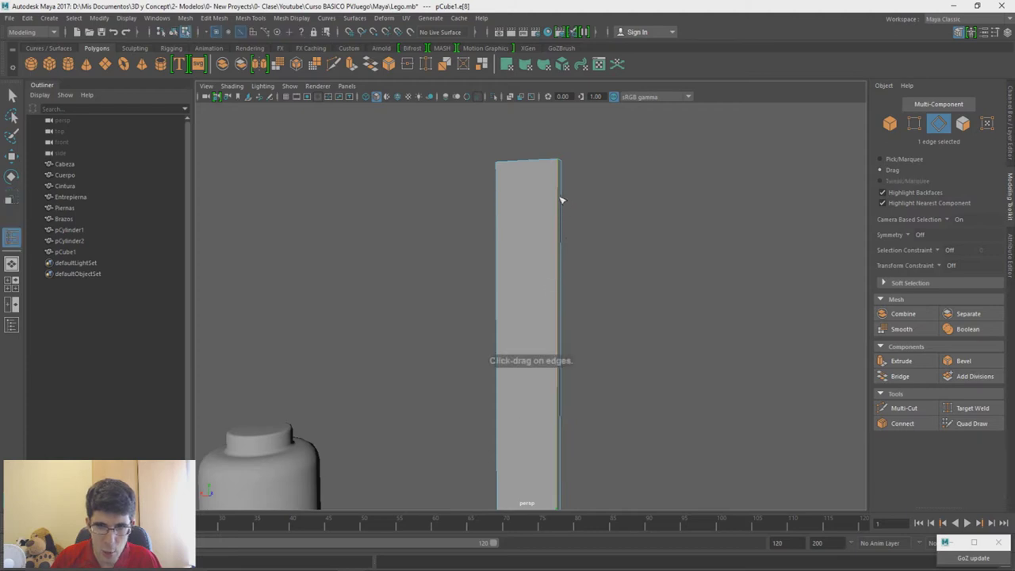
pyautogui.keyDown('alt'); pyautogui.moveTo(576, 196); pyautogui.dragTo(608, 213); pyautogui.keyUp('alt')
# Step: Shape a slanted tip by pulling the blade's top corner edge inward and lowering the new edge loop to Y about 13.24
pyautogui.press('w')
pyautogui.click(579, 222)
pyautogui.keyDown('alt'); pyautogui.moveTo(520, 216); pyautogui.dragTo(585, 228); pyautogui.keyUp('alt')
pyautogui.doubleClick(593, 224)
pyautogui.moveTo(605, 185); pyautogui.dragTo(646, 240)
# Step: Return to whole-object selection and scale the blade slightly narrower along the X axis
pyautogui.keyDown('alt'); pyautogui.moveTo(646, 239); pyautogui.dragTo(614, 304, button='right'); pyautogui.keyUp('alt')
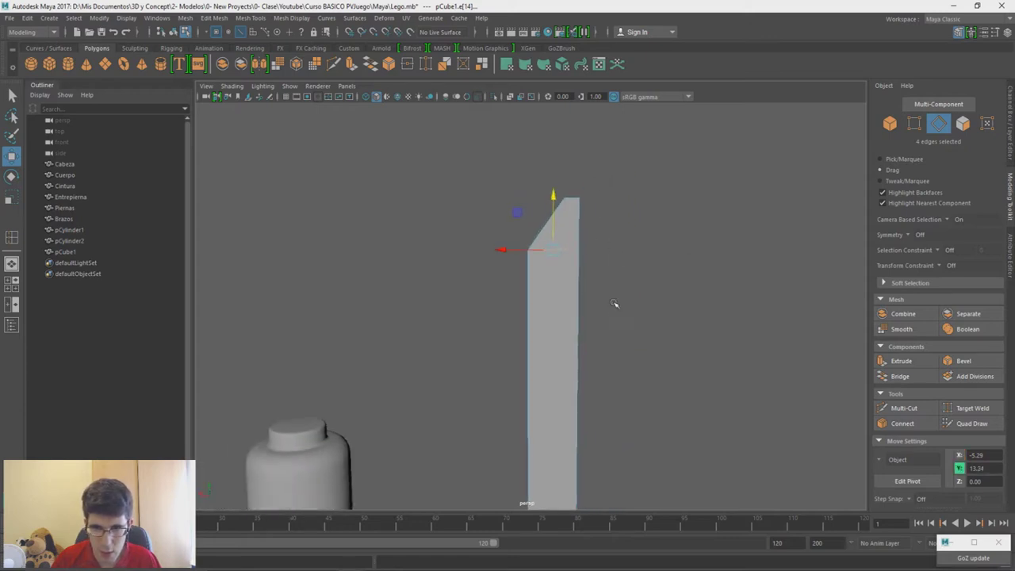
pyautogui.keyDown('alt'); pyautogui.moveTo(614, 304); pyautogui.dragTo(642, 252, button='middle'); pyautogui.keyUp('alt')
pyautogui.keyDown('alt'); pyautogui.moveTo(641, 252); pyautogui.dragTo(619, 243, button='right'); pyautogui.keyUp('alt')
pyautogui.keyDown('alt'); pyautogui.moveTo(618, 243); pyautogui.dragTo(621, 300, button='middle'); pyautogui.keyUp('alt')
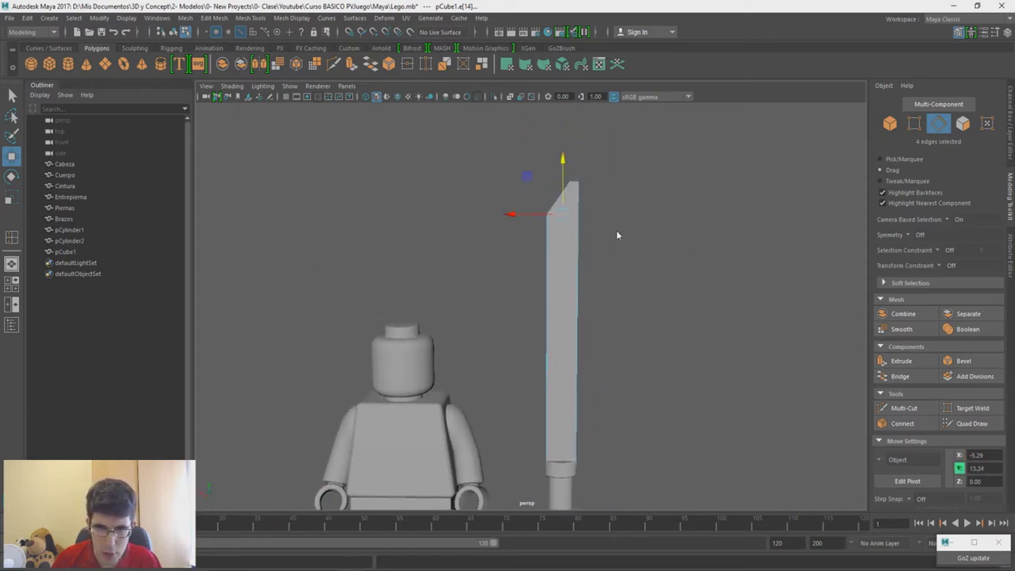
pyautogui.press('F8')
pyautogui.press('r')
pyautogui.moveTo(517, 330); pyautogui.dragTo(537, 330)
# Step: Examine the blade's proportions and slanted tip from several angles
pyautogui.moveTo(606, 253)
pyautogui.keyDown('alt'); pyautogui.mouseDown()
pyautogui.moveTo(651, 267)
pyautogui.moveTo(606, 272)
pyautogui.mouseUp(); pyautogui.keyUp('alt')
pyautogui.keyDown('alt'); pyautogui.moveTo(562, 172); pyautogui.dragTo(595, 301, button='right'); pyautogui.keyUp('alt')
pyautogui.keyDown('alt'); pyautogui.moveTo(601, 267); pyautogui.dragTo(575, 338, button='middle'); pyautogui.keyUp('alt')
pyautogui.keyDown('alt'); pyautogui.moveTo(555, 241); pyautogui.dragTo(569, 306, button='right'); pyautogui.keyUp('alt')
pyautogui.keyDown('alt'); pyautogui.moveTo(549, 312); pyautogui.dragTo(689, 324); pyautogui.keyUp('alt')
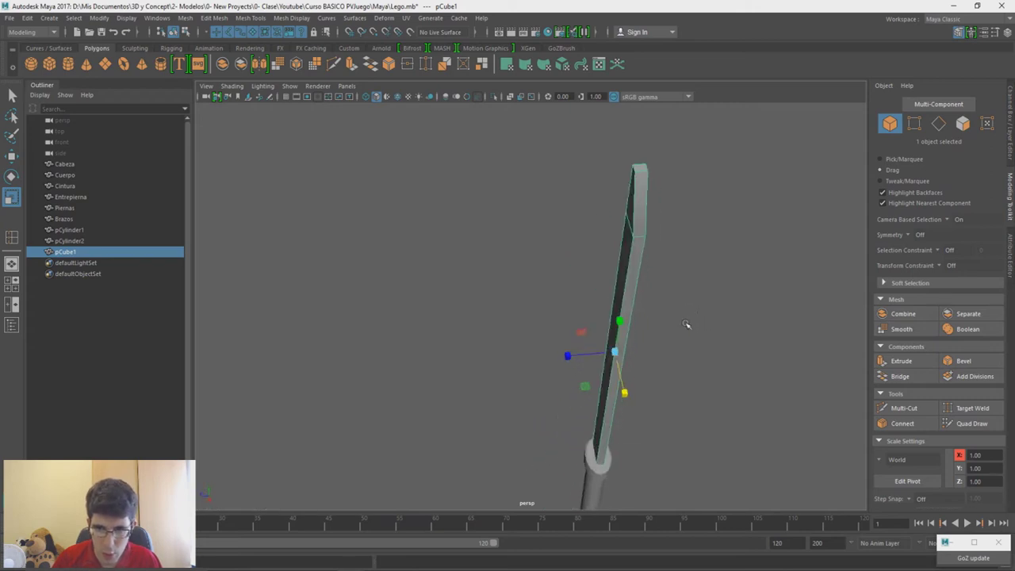
pyautogui.keyDown('alt'); pyautogui.moveTo(640, 348); pyautogui.dragTo(595, 304, button='middle'); pyautogui.keyUp('alt')
pyautogui.keyDown('alt'); pyautogui.moveTo(649, 300); pyautogui.dragTo(617, 274); pyautogui.keyUp('alt')
pyautogui.keyDown('alt'); pyautogui.moveTo(629, 279); pyautogui.dragTo(608, 313, button='middle'); pyautogui.keyUp('alt')
pyautogui.keyDown('alt'); pyautogui.moveTo(608, 313); pyautogui.dragTo(458, 306); pyautogui.keyUp('alt')
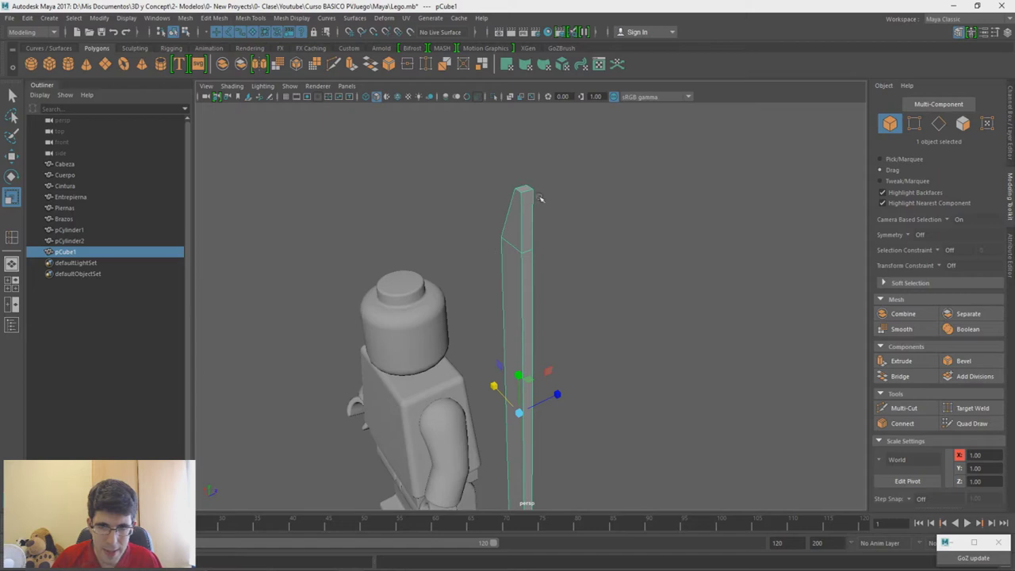
# Step: Isolate the blade and connect the edges across its thickness to add an edge loop along the middle of its narrow sides
pyautogui.keyDown('alt'); pyautogui.moveTo(530, 201); pyautogui.dragTo(470, 209); pyautogui.keyUp('alt')
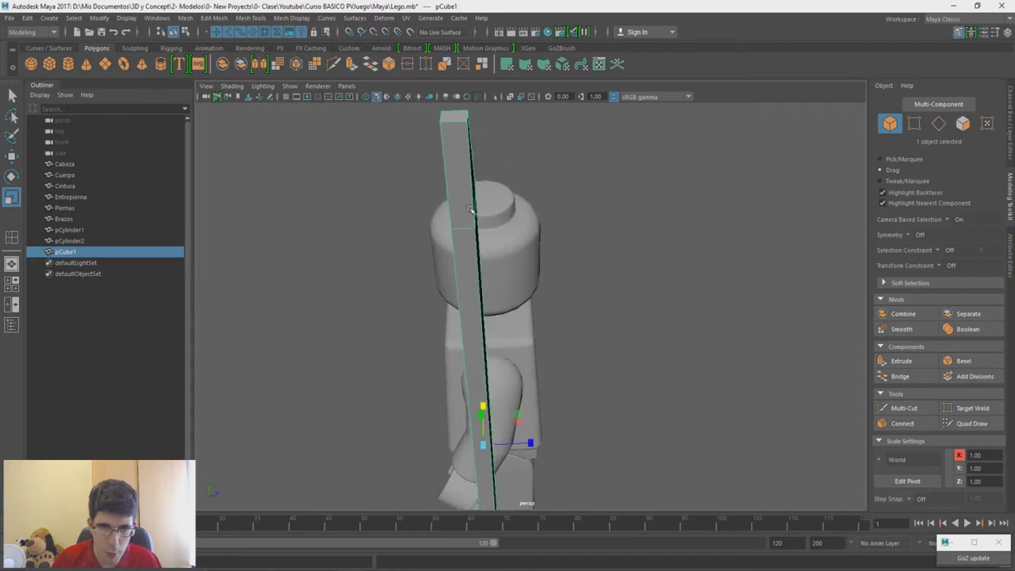
pyautogui.moveTo(574, 158); pyautogui.dragTo(580, 130, button='right')
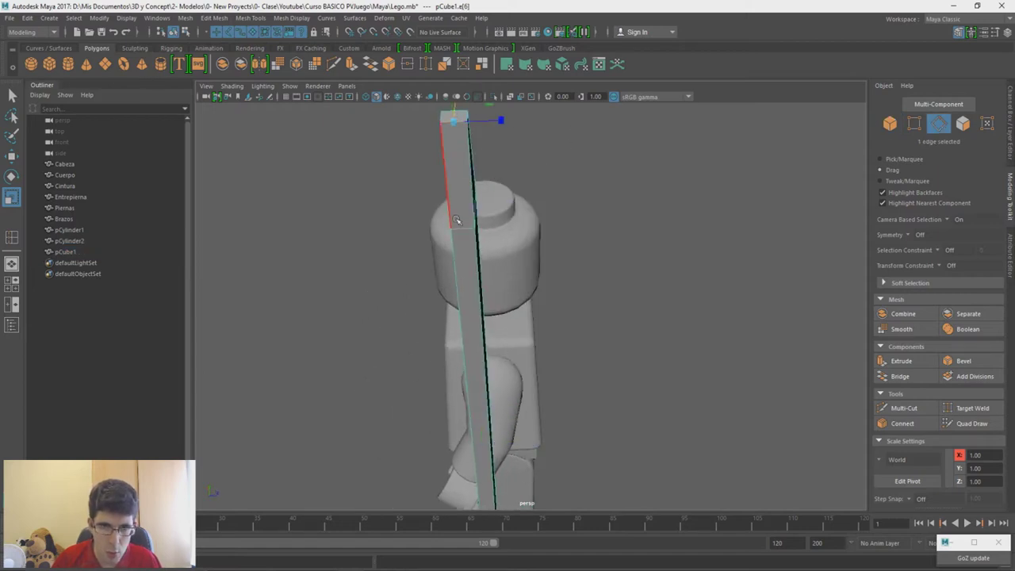
pyautogui.scroll(-2, 487, 284)
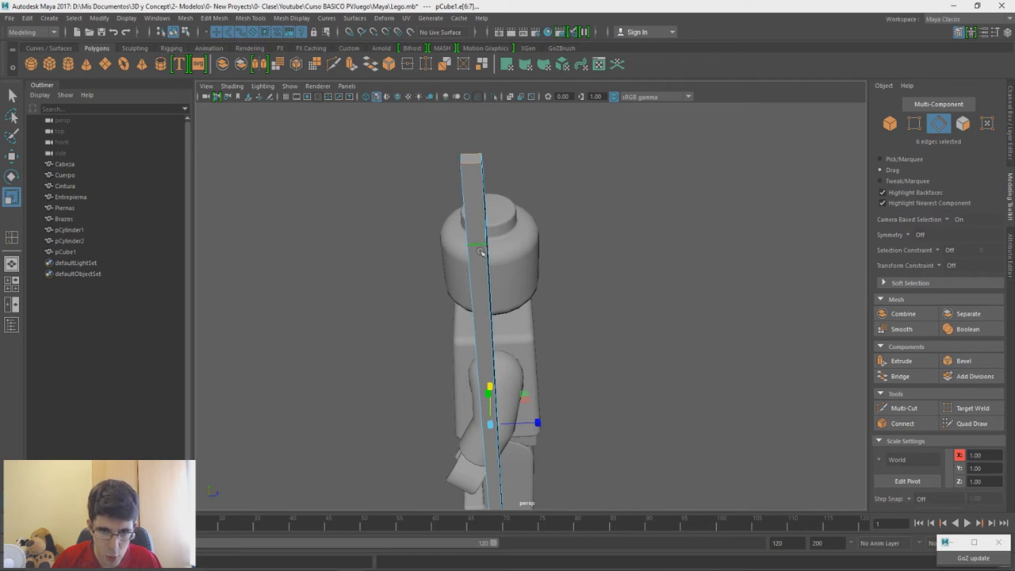
pyautogui.keyDown('alt'); pyautogui.moveTo(487, 369); pyautogui.dragTo(508, 291, button='middle'); pyautogui.keyUp('alt')
pyautogui.hotkey('ctrl', '1')
pyautogui.keyDown('alt'); pyautogui.moveTo(527, 388); pyautogui.dragTo(705, 379); pyautogui.keyUp('alt')
pyautogui.keyDown('shift'); pyautogui.moveTo(598, 217); pyautogui.dragTo(597, 367, button='right'); pyautogui.keyUp('shift')
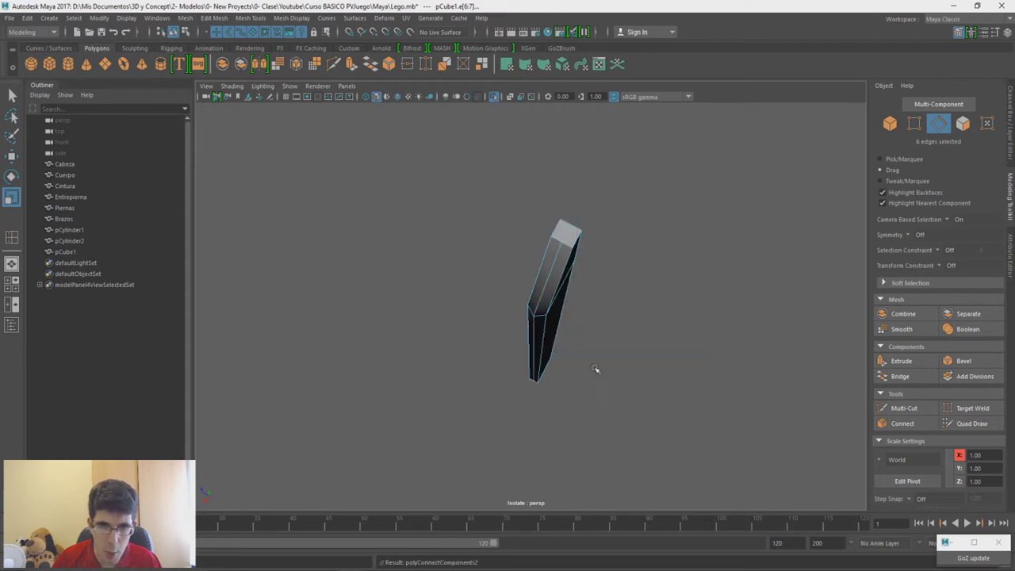
# Step: Pull the centre vertex at the bottom of the blade's cutting edge slightly outward along the X axis
pyautogui.scroll(6, 546, 308)
pyautogui.keyDown('alt'); pyautogui.moveTo(545, 306); pyautogui.dragTo(522, 302); pyautogui.keyUp('alt')
pyautogui.moveTo(595, 184); pyautogui.dragTo(595, 158, button='right')
pyautogui.click(501, 187)
pyautogui.keyDown('alt'); pyautogui.moveTo(492, 342); pyautogui.dragTo(528, 177, button='middle'); pyautogui.keyUp('alt')
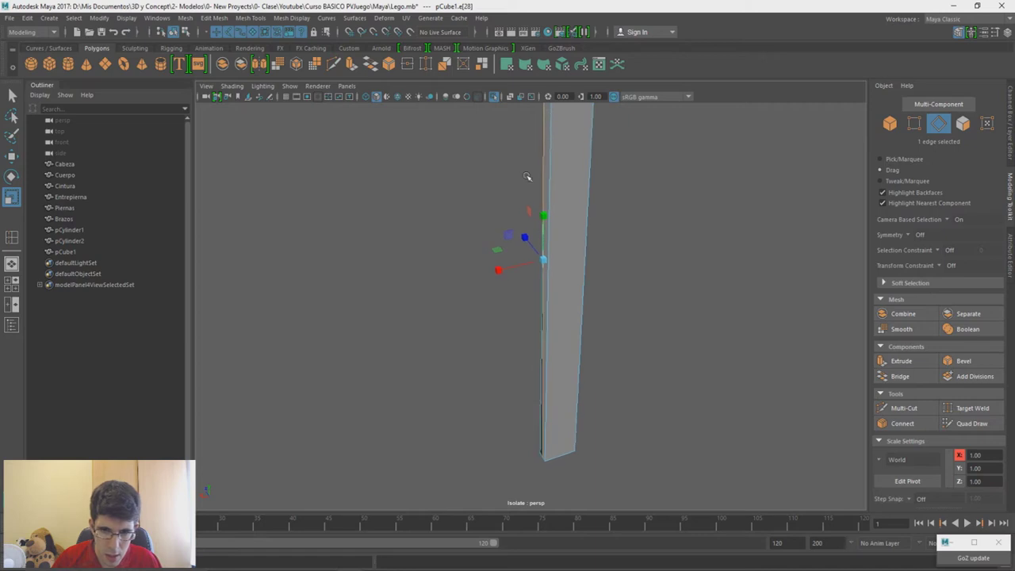
pyautogui.moveTo(523, 265); pyautogui.dragTo(485, 270, button='right')
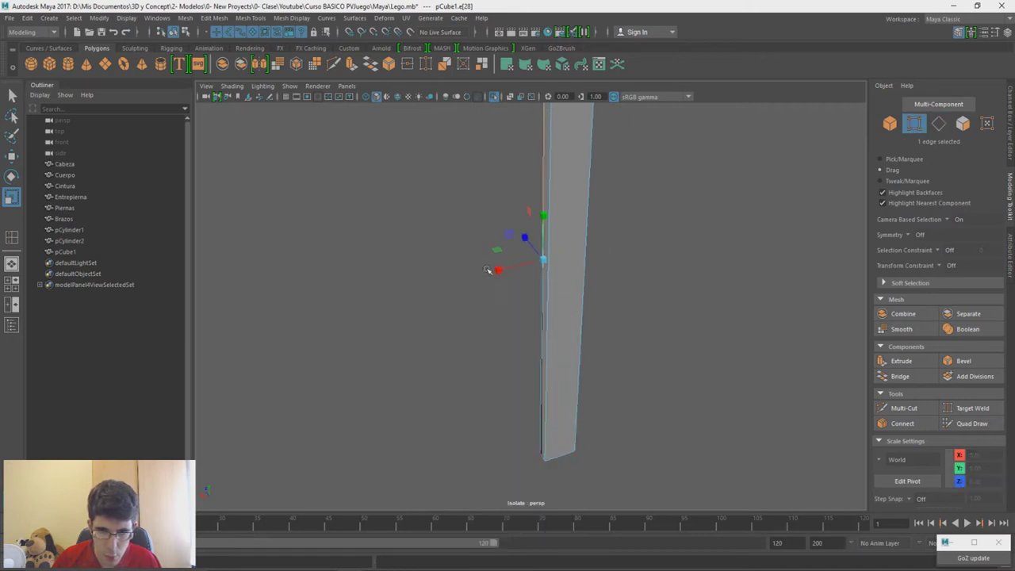
pyautogui.click(542, 461)
pyautogui.press('w')
pyautogui.moveTo(527, 465); pyautogui.dragTo(522, 466)
# Step: Pull the centre vertex where the slanted tip begins on the cutting edge outward to X about -4.92
pyautogui.keyDown('alt'); pyautogui.moveTo(537, 266); pyautogui.dragTo(543, 331, button='middle'); pyautogui.keyUp('alt')
pyautogui.scroll(-4, 595, 286)
pyautogui.keyDown('alt'); pyautogui.moveTo(612, 257); pyautogui.dragTo(601, 226); pyautogui.keyUp('alt')
pyautogui.click(543, 164)
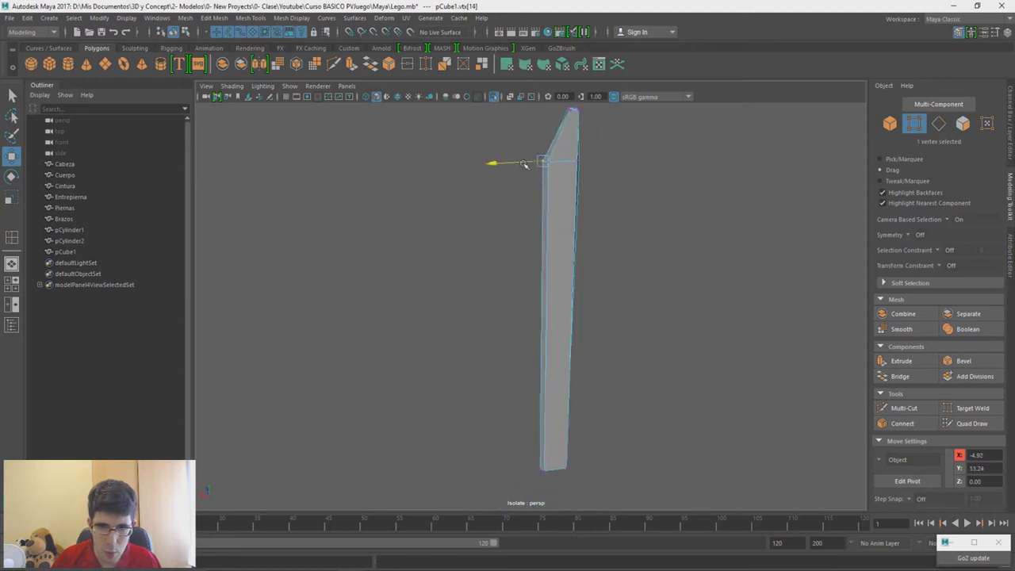
# Step: Raise the two centre vertices on the blade's top face to Y about 14.31
pyautogui.keyDown('alt'); pyautogui.moveTo(572, 112); pyautogui.dragTo(531, 283, button='middle'); pyautogui.keyUp('alt')
pyautogui.keyDown('alt'); pyautogui.moveTo(531, 284); pyautogui.dragTo(531, 333, button='right'); pyautogui.keyUp('alt')
pyautogui.keyDown('alt'); pyautogui.moveTo(531, 333); pyautogui.dragTo(546, 301, button='middle'); pyautogui.keyUp('alt')
pyautogui.keyDown('alt'); pyautogui.moveTo(546, 302); pyautogui.dragTo(565, 389, button='right'); pyautogui.keyUp('alt')
pyautogui.click(534, 252)
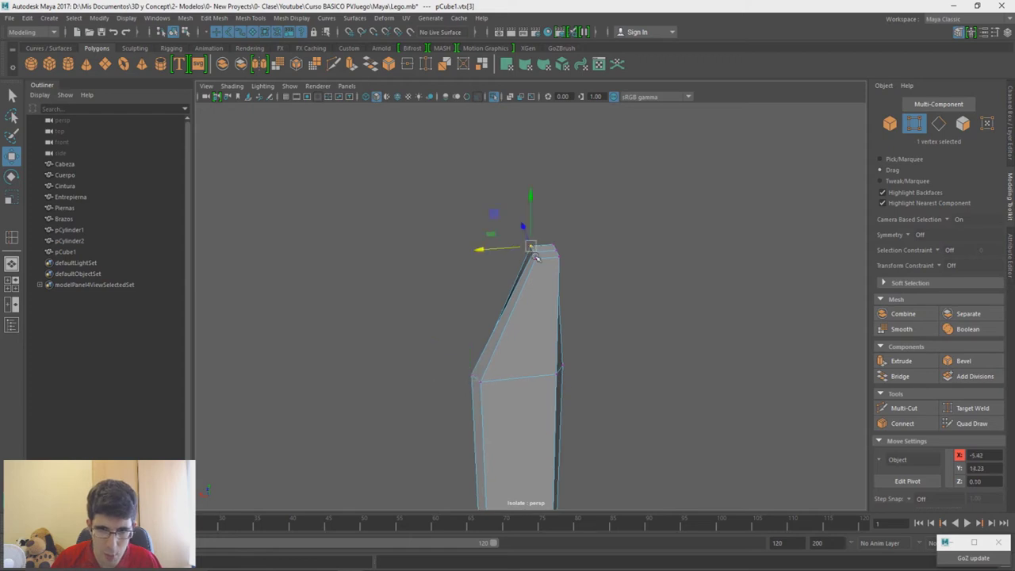
pyautogui.click(584, 204)
pyautogui.click(538, 254)
pyautogui.keyDown('shift'); pyautogui.click(560, 252); pyautogui.keyUp('shift')
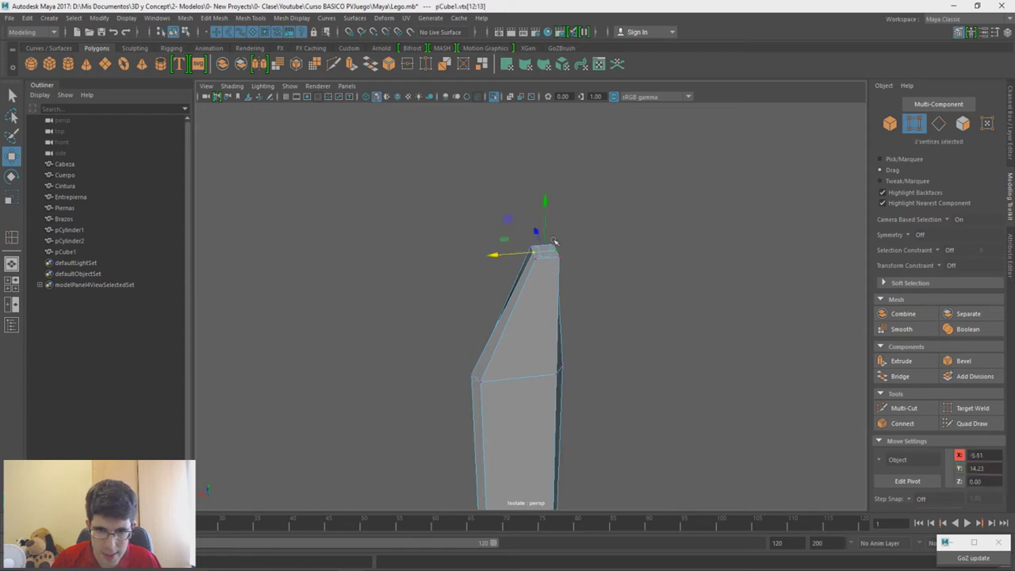
pyautogui.moveTo(546, 213); pyautogui.dragTo(546, 201)
# Step: Move the top centre vertex on the cutting-edge side outward to X about -5.40
pyautogui.click(534, 242)
pyautogui.click(569, 219)
pyautogui.click(534, 243)
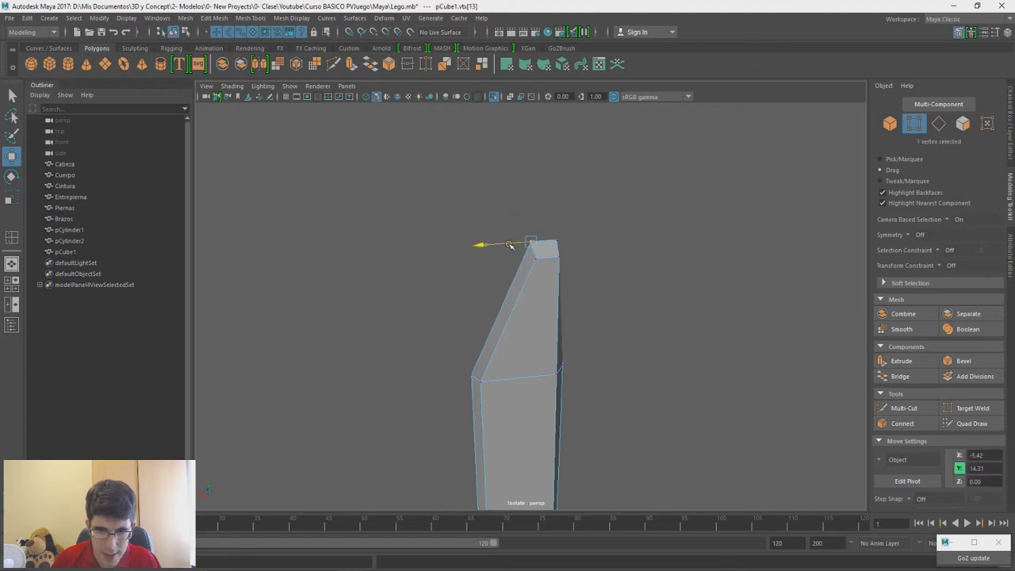
pyautogui.moveTo(509, 245); pyautogui.dragTo(508, 245)
# Step: Adjust the centre vertices on the blade's back edge along X, at the slant's base and at the top
pyautogui.keyDown('alt'); pyautogui.moveTo(603, 257); pyautogui.dragTo(565, 251); pyautogui.keyUp('alt')
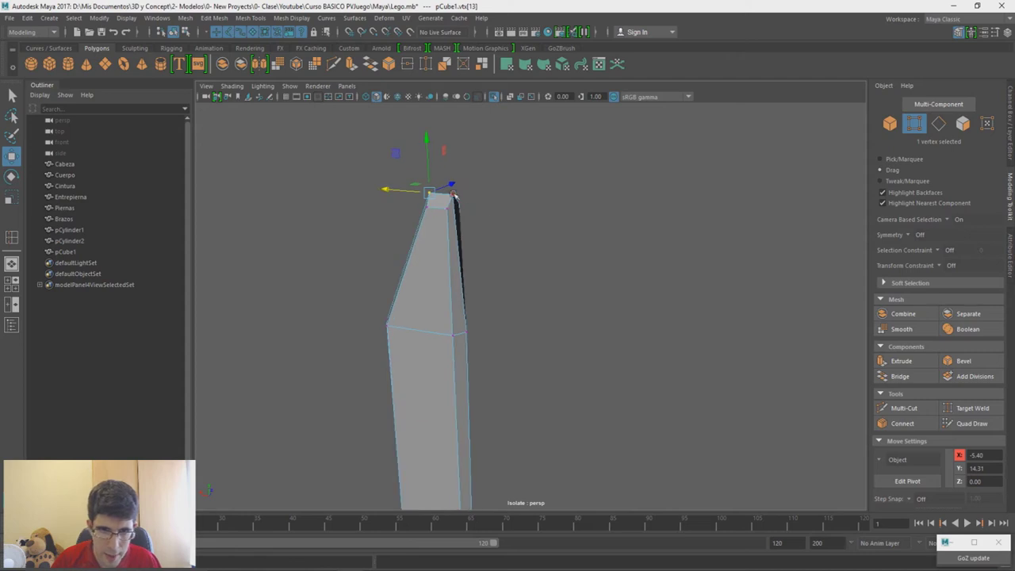
pyautogui.keyDown('alt'); pyautogui.moveTo(479, 221); pyautogui.dragTo(491, 216); pyautogui.keyUp('alt')
pyautogui.keyDown('alt'); pyautogui.moveTo(503, 281); pyautogui.dragTo(513, 279); pyautogui.keyUp('alt')
pyautogui.click(502, 312)
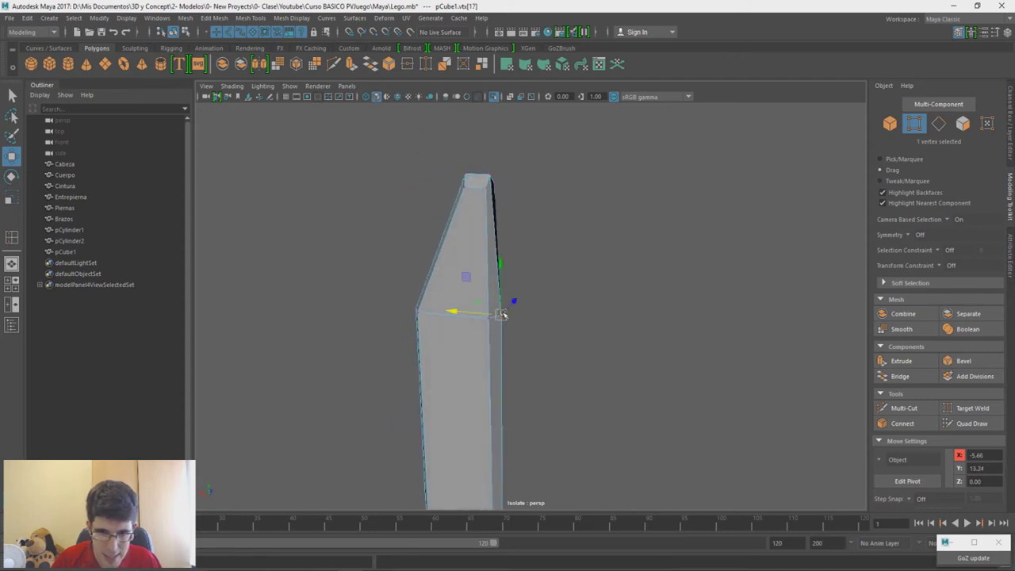
pyautogui.moveTo(481, 314); pyautogui.dragTo(478, 315)
pyautogui.click(491, 172)
pyautogui.moveTo(466, 177); pyautogui.dragTo(470, 179)
# Step: Examine the lengthwise edges along the lower part of the blade from the narrow side
pyautogui.keyDown('alt'); pyautogui.moveTo(533, 359); pyautogui.dragTo(538, 188, button='middle'); pyautogui.keyUp('alt')
pyautogui.keyDown('alt'); pyautogui.moveTo(558, 388); pyautogui.dragTo(566, 208, button='middle'); pyautogui.keyUp('alt')
pyautogui.keyDown('alt'); pyautogui.moveTo(495, 368); pyautogui.dragTo(620, 395); pyautogui.keyUp('alt')
pyautogui.moveTo(595, 331); pyautogui.dragTo(599, 243, button='right')
pyautogui.click(537, 464)
pyautogui.keyDown('alt'); pyautogui.moveTo(583, 371); pyautogui.dragTo(598, 411, button='middle'); pyautogui.keyUp('alt')
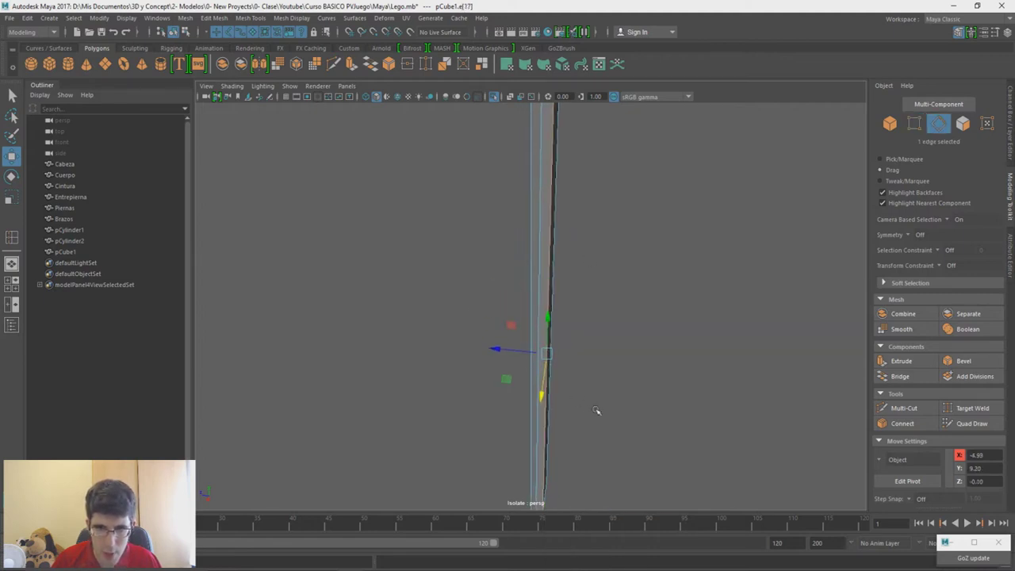
pyautogui.keyDown('alt'); pyautogui.moveTo(598, 411); pyautogui.dragTo(580, 384); pyautogui.keyUp('alt')
# Step: With camera-based selection off and Pick/Marquee active, select the nine cutting-edge vertices from bottom to tip and scale them slightly along Z
pyautogui.moveTo(589, 375); pyautogui.dragTo(537, 268, button='right')
pyautogui.keyDown('alt'); pyautogui.moveTo(546, 401); pyautogui.dragTo(468, 388); pyautogui.keyUp('alt')
pyautogui.keyDown('alt'); pyautogui.moveTo(468, 387); pyautogui.dragTo(500, 291, button='middle'); pyautogui.keyUp('alt')
pyautogui.keyDown('alt'); pyautogui.moveTo(475, 384); pyautogui.dragTo(466, 411); pyautogui.keyUp('alt')
pyautogui.moveTo(512, 446); pyautogui.dragTo(480, 400)
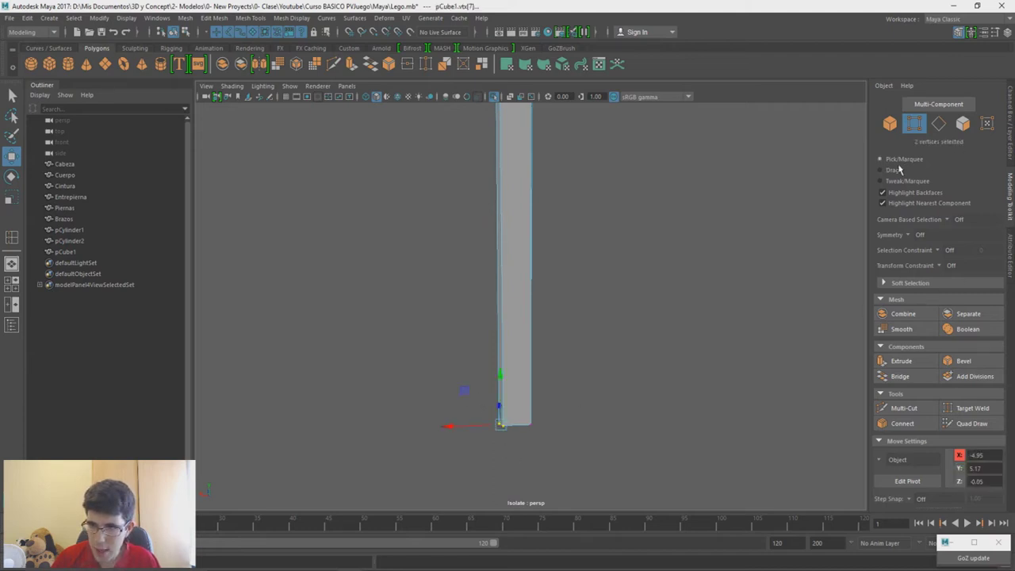
pyautogui.click(458, 418)
pyautogui.moveTo(522, 394); pyautogui.dragTo(523, 392)
pyautogui.keyDown('alt'); pyautogui.moveTo(506, 150); pyautogui.dragTo(541, 326, button='middle'); pyautogui.keyUp('alt')
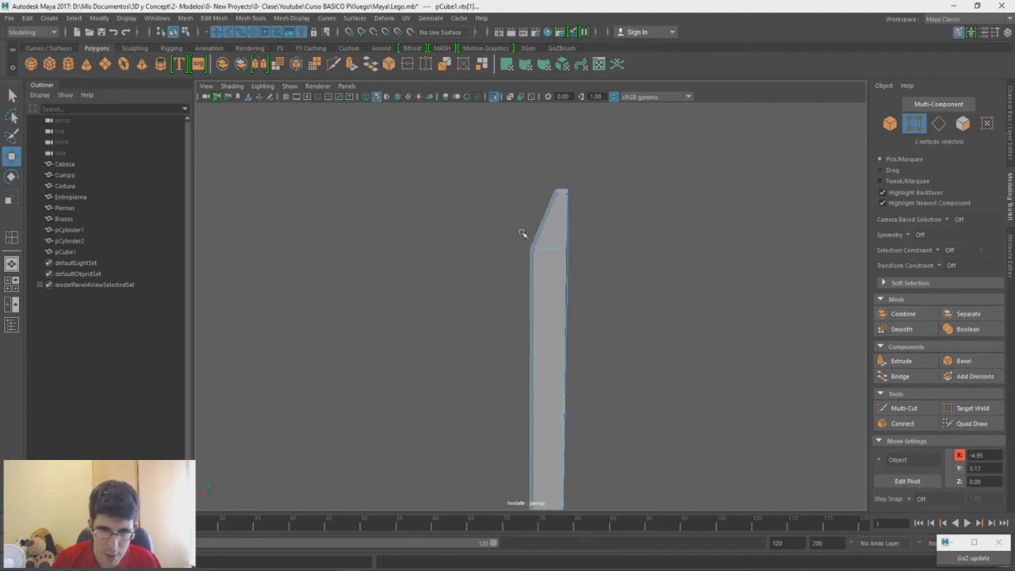
pyautogui.keyDown('shift'); pyautogui.moveTo(521, 232); pyautogui.dragTo(542, 264); pyautogui.keyUp('shift')
pyautogui.keyDown('shift'); pyautogui.moveTo(561, 203); pyautogui.dragTo(562, 204); pyautogui.keyUp('shift')
pyautogui.keyDown('alt'); pyautogui.moveTo(563, 204); pyautogui.dragTo(593, 259); pyautogui.keyUp('alt')
pyautogui.press('r')
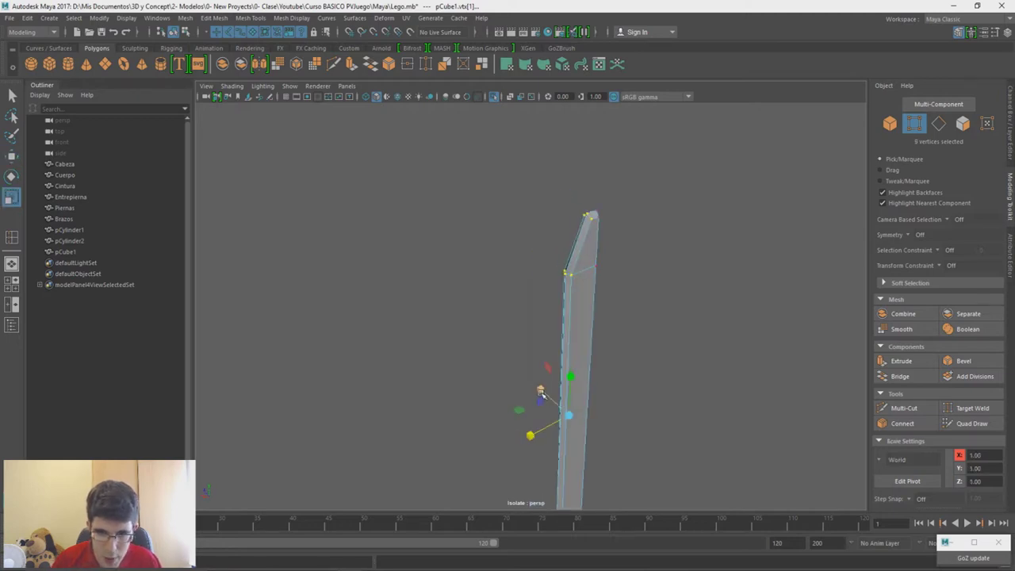
pyautogui.moveTo(560, 409); pyautogui.dragTo(560, 408)
# Step: Check the blade's cross-section from above, then show the whole scene again and return to whole-object selection
pyautogui.keyDown('alt'); pyautogui.moveTo(562, 401); pyautogui.dragTo(641, 349); pyautogui.keyUp('alt')
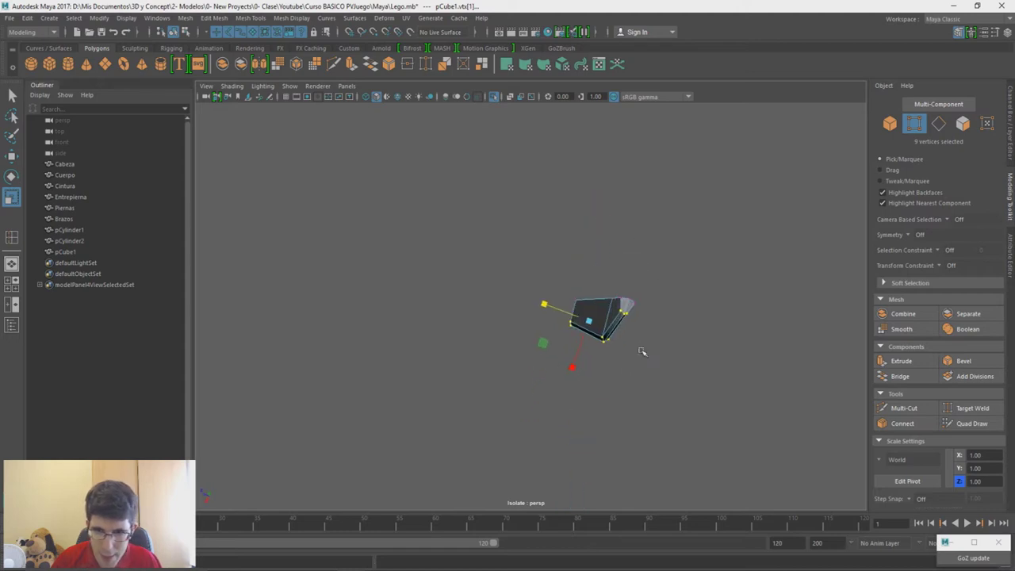
pyautogui.click(624, 301)
pyautogui.keyDown('shift'); pyautogui.click(636, 304); pyautogui.keyUp('shift')
pyautogui.keyDown('alt'); pyautogui.moveTo(637, 306); pyautogui.dragTo(623, 391); pyautogui.keyUp('alt')
pyautogui.hotkey('ctrl', '1')
pyautogui.moveTo(593, 357); pyautogui.dragTo(645, 242, button='right')
# Step: Scale the whole blade slightly and nudge it along Z to centre it on the handle
pyautogui.keyDown('alt'); pyautogui.moveTo(621, 340); pyautogui.dragTo(628, 258, button='middle'); pyautogui.keyUp('alt')
pyautogui.press('r')
pyautogui.moveTo(520, 251); pyautogui.dragTo(524, 251)
pyautogui.keyDown('alt'); pyautogui.moveTo(615, 341); pyautogui.dragTo(537, 344); pyautogui.keyUp('alt')
pyautogui.press('w')
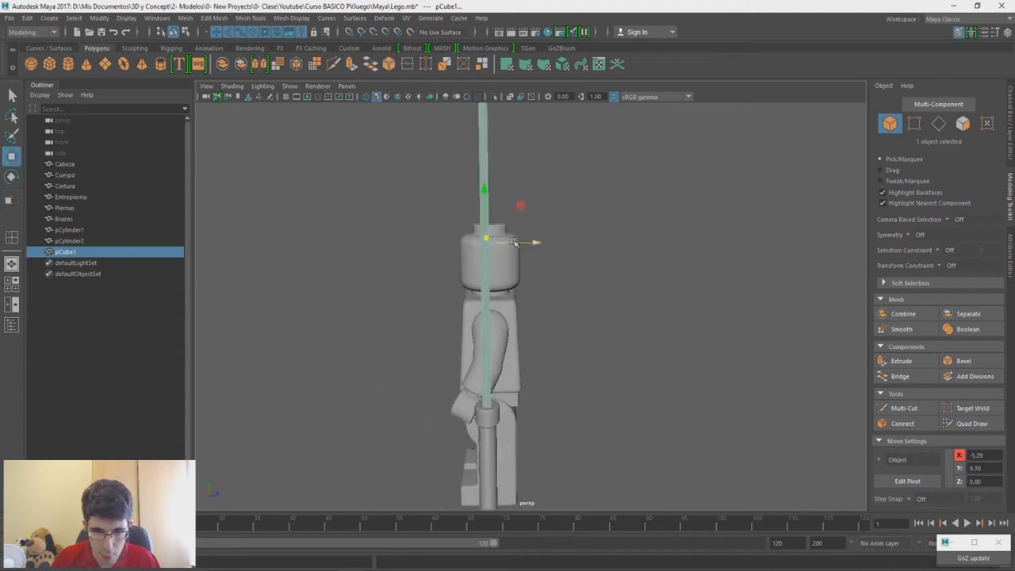
pyautogui.moveTo(514, 242); pyautogui.dragTo(513, 243)
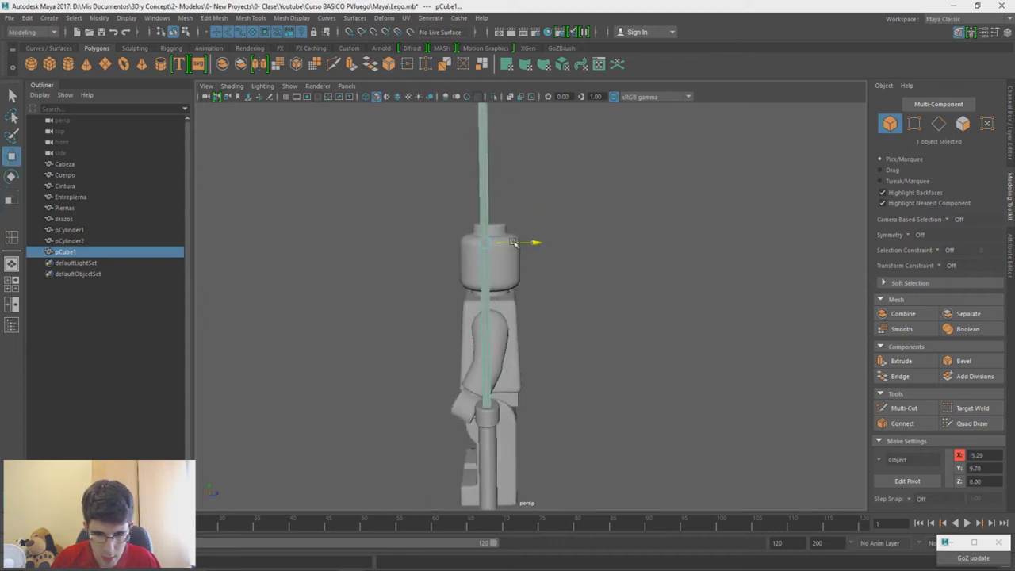
# Step: Select the sword's handle, cap and blade and combine them into a single mesh
pyautogui.keyDown('alt'); pyautogui.moveTo(540, 446); pyautogui.dragTo(517, 437, button='right'); pyautogui.keyUp('alt')
pyautogui.keyDown('alt'); pyautogui.moveTo(518, 436); pyautogui.dragTo(532, 377, button='middle'); pyautogui.keyUp('alt')
pyautogui.keyDown('alt'); pyautogui.moveTo(532, 376); pyautogui.dragTo(635, 326); pyautogui.keyUp('alt')
pyautogui.keyDown('alt'); pyautogui.moveTo(634, 325); pyautogui.dragTo(604, 254, button='right'); pyautogui.keyUp('alt')
pyautogui.keyDown('alt'); pyautogui.moveTo(604, 255); pyautogui.dragTo(522, 268); pyautogui.keyUp('alt')
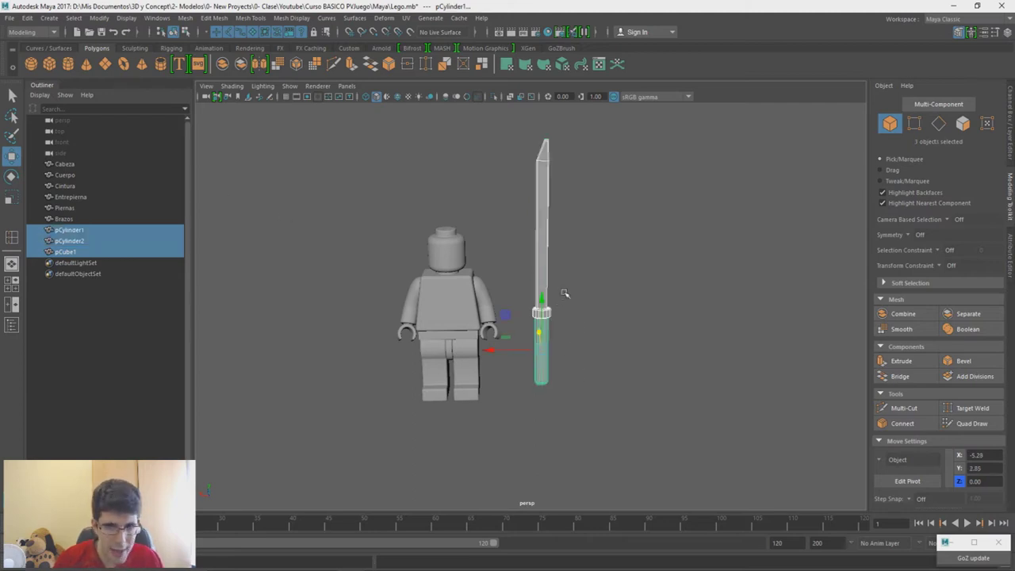
pyautogui.press('space')
pyautogui.click(442, 315)
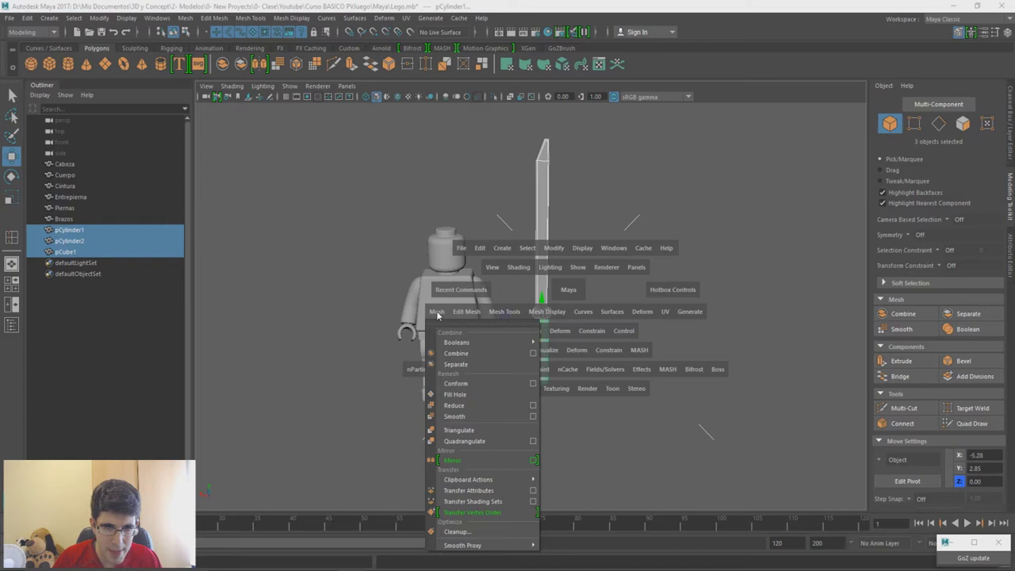
pyautogui.click(457, 354)
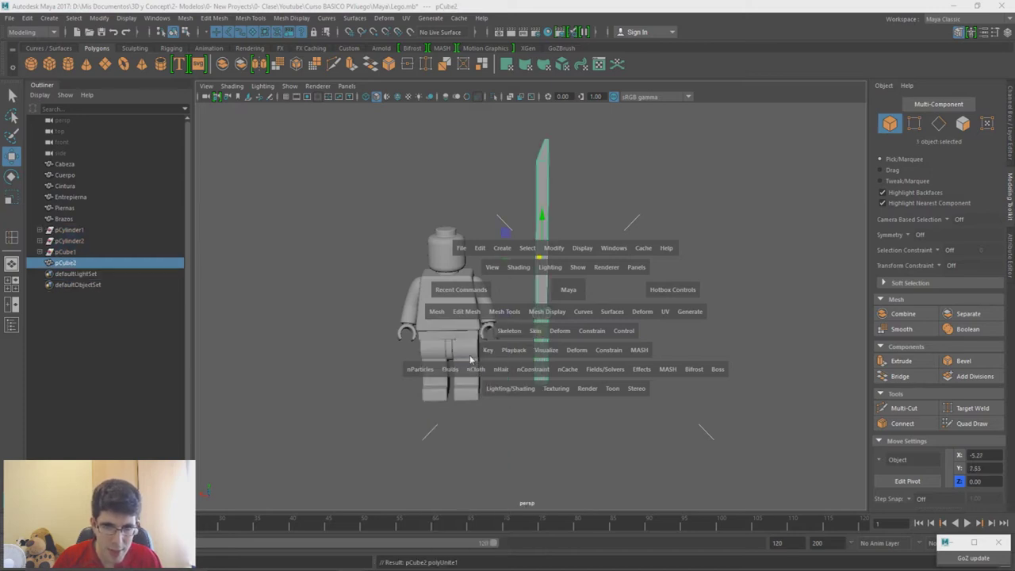
# Step: Delete the construction history of all objects in the scene
pyautogui.click(68, 49)
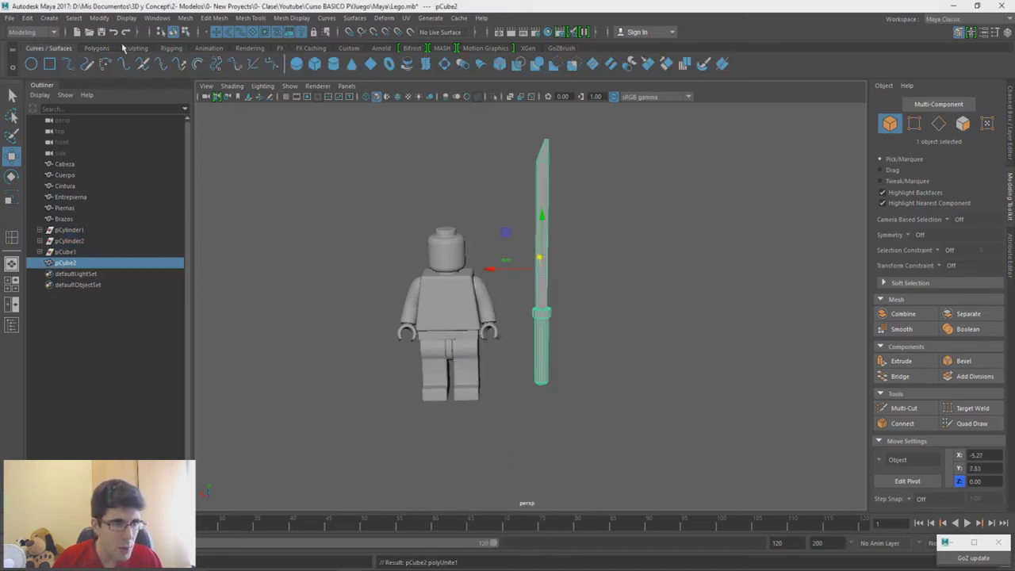
pyautogui.click(562, 48)
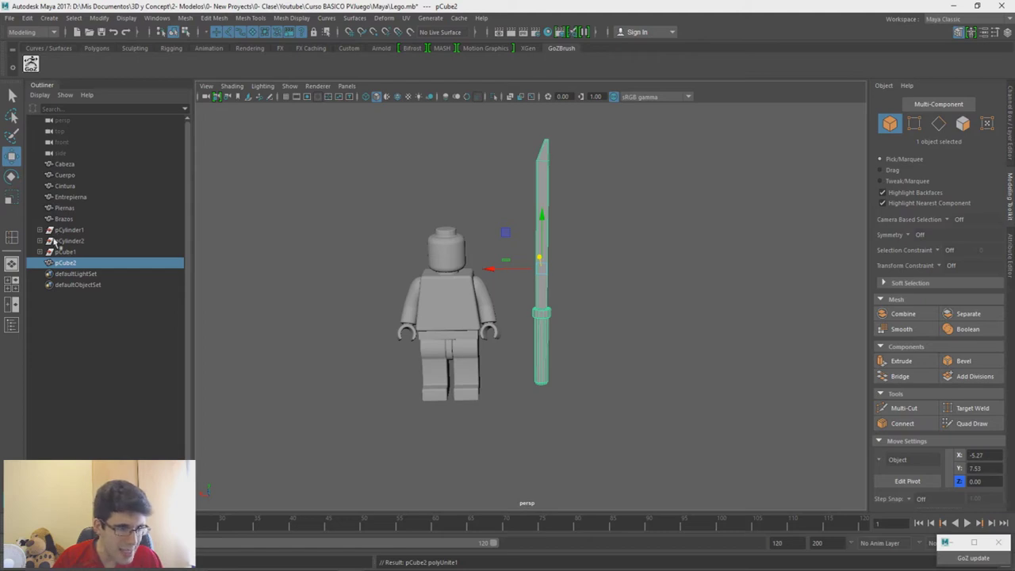
pyautogui.click(349, 48)
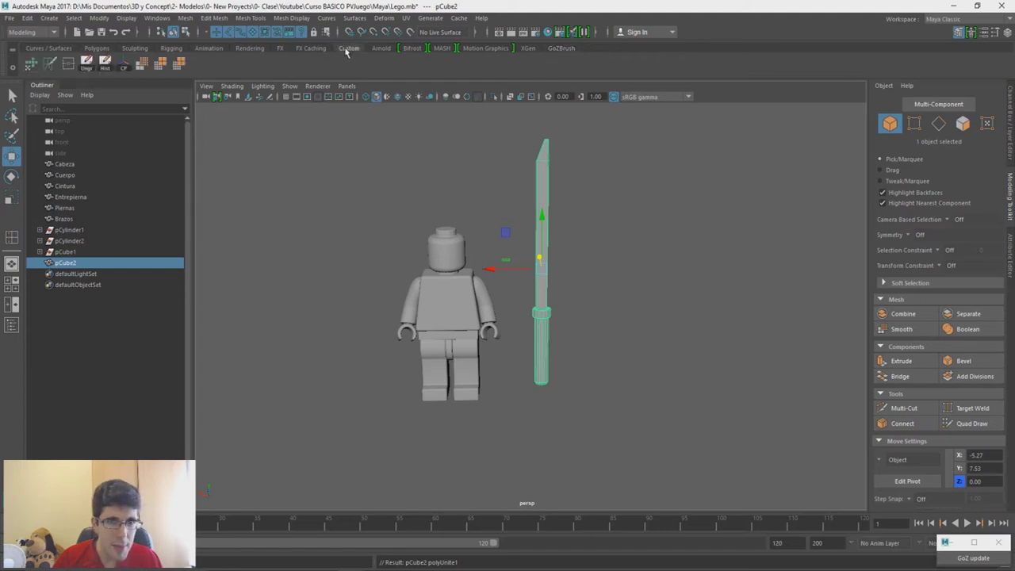
pyautogui.click(27, 17)
pyautogui.moveTo(96, 162)
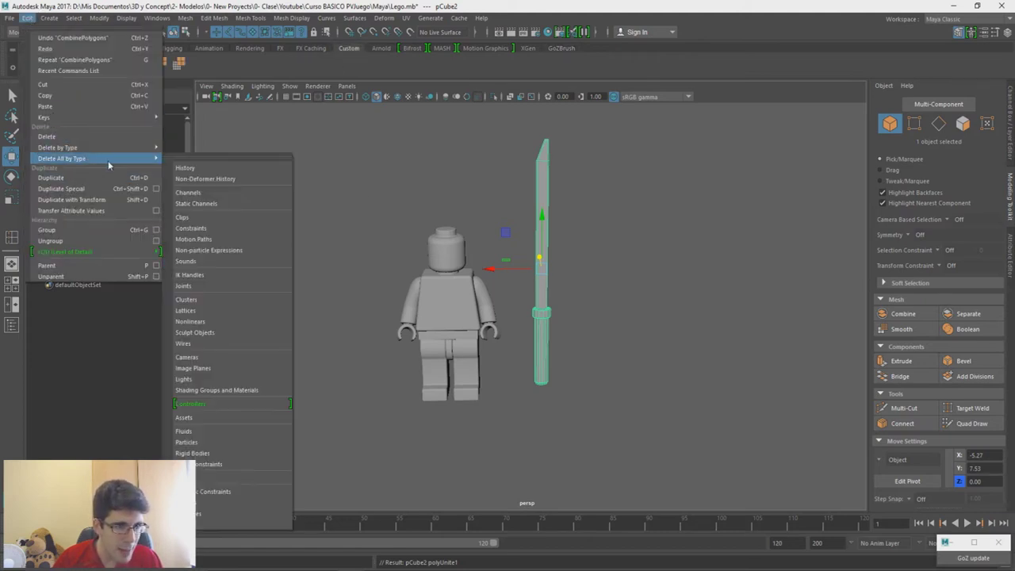
pyautogui.click(190, 169)
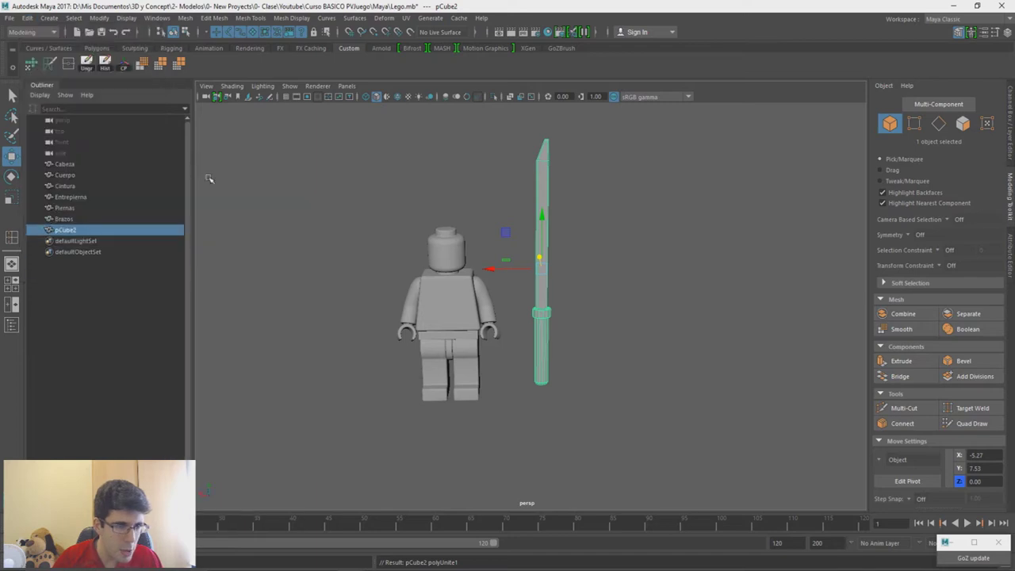
# Step: Rename the combined sword mesh as Espada and save the scene
pyautogui.doubleClick(72, 229)
pyautogui.write('Espa')
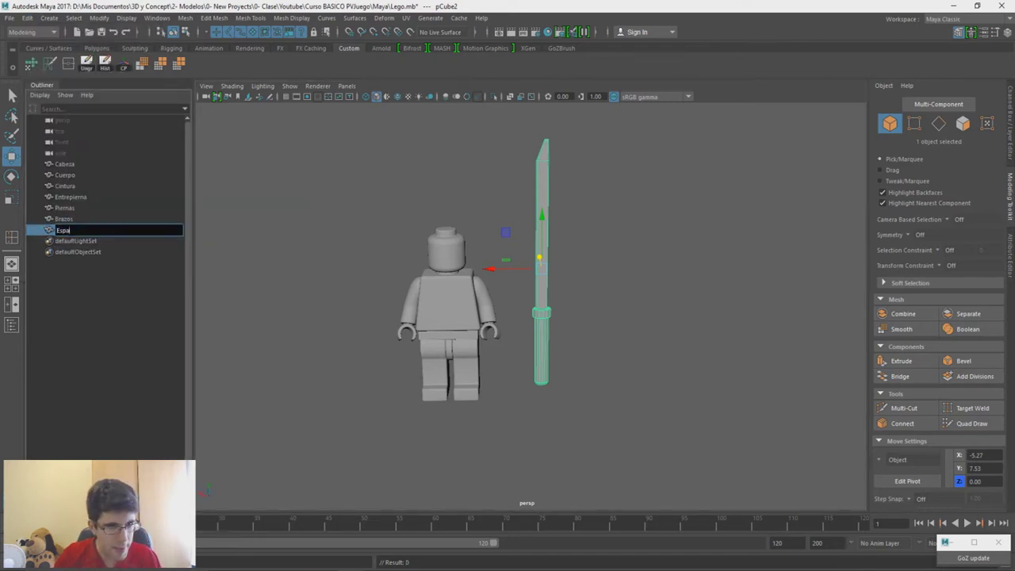
pyautogui.write('da')
pyautogui.press('Return')
pyautogui.hotkey('ctrl', 's')
# Step: Scale the sword down uniformly to suit the minifigure's size
pyautogui.keyDown('alt'); pyautogui.moveTo(576, 344); pyautogui.dragTo(545, 350); pyautogui.keyUp('alt')
pyautogui.press('r')
pyautogui.moveTo(537, 275); pyautogui.dragTo(463, 327)
pyautogui.press('w')
pyautogui.press('r')
# Step: Move the sword behind the minifigure's back, to X about -0.87 and Z about 1.37
pyautogui.moveTo(536, 275); pyautogui.dragTo(449, 262)
pyautogui.press('w')
pyautogui.keyDown('alt'); pyautogui.moveTo(536, 278); pyautogui.dragTo(424, 276); pyautogui.keyUp('alt')
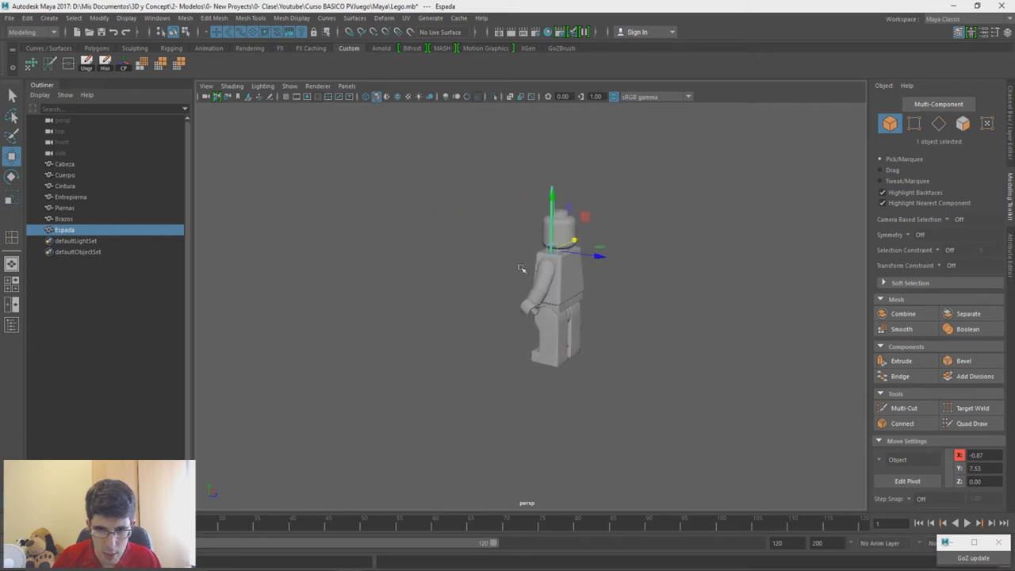
pyautogui.moveTo(591, 254); pyautogui.dragTo(613, 262)
pyautogui.scroll(3, 576, 260)
pyautogui.keyDown('alt'); pyautogui.moveTo(628, 337); pyautogui.dragTo(548, 418, button='middle'); pyautogui.keyUp('alt')
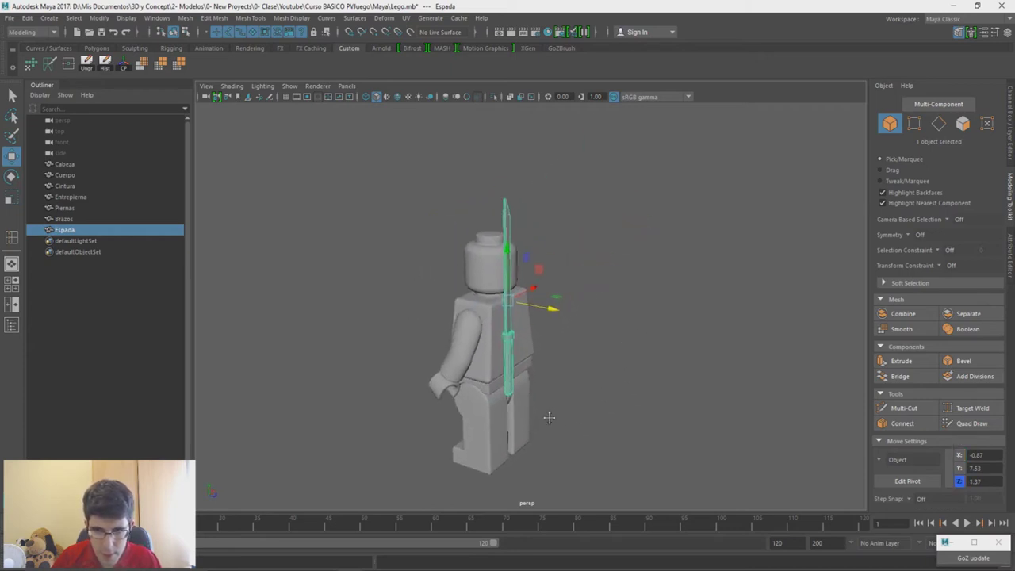
# Step: Rotate the sword upside down behind the minifigure so that its handle points up
pyautogui.keyDown('alt'); pyautogui.moveTo(634, 354); pyautogui.dragTo(541, 351); pyautogui.keyUp('alt')
pyautogui.keyDown('alt'); pyautogui.moveTo(539, 351); pyautogui.dragTo(590, 415, button='right'); pyautogui.keyUp('alt')
pyautogui.press('e')
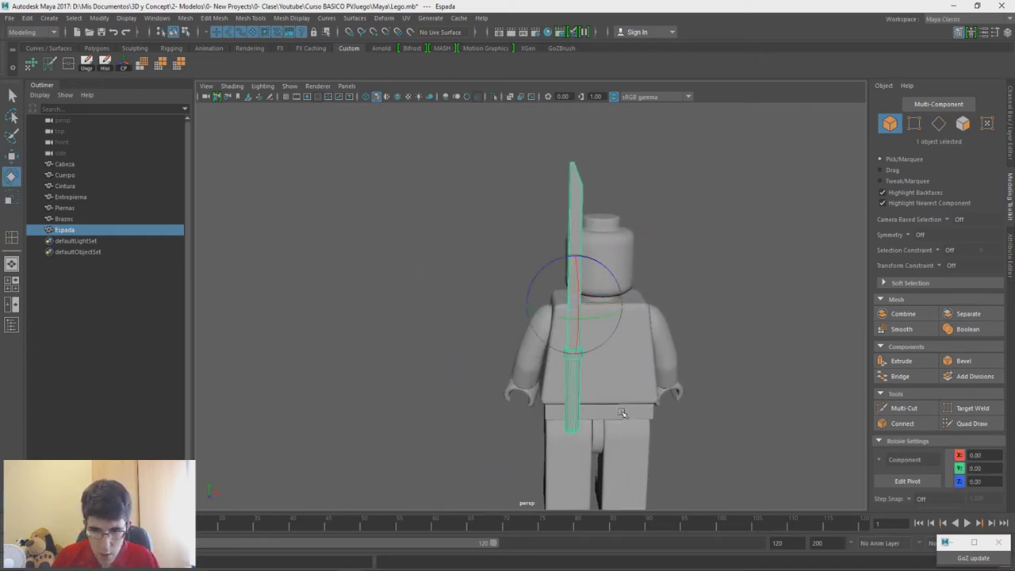
pyautogui.press('j')
pyautogui.moveTo(535, 280); pyautogui.dragTo(654, 291)
pyautogui.hotkey('ctrl', 'z')
pyautogui.press('w')
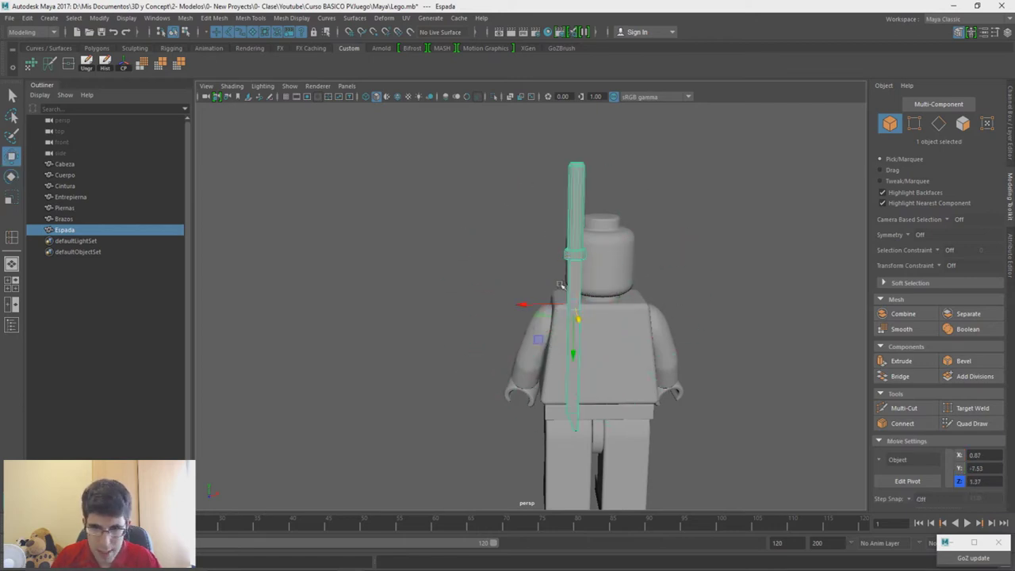
# Step: Shift the sword toward the middle of the back and lower it, to X about -0.05 and Y about -5.79
pyautogui.moveTo(540, 308); pyautogui.dragTo(608, 277)
pyautogui.moveTo(605, 355); pyautogui.dragTo(640, 357)
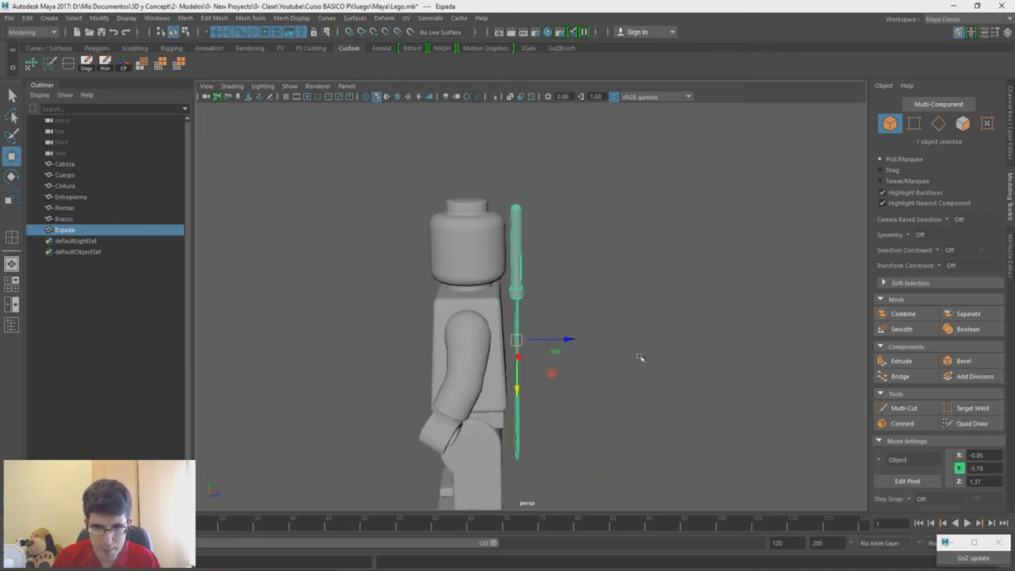
pyautogui.keyDown('alt'); pyautogui.moveTo(640, 358); pyautogui.dragTo(539, 376, button='right'); pyautogui.keyUp('alt')
pyautogui.moveTo(539, 376)
pyautogui.keyDown('alt'); pyautogui.mouseDown()
pyautogui.moveTo(672, 394)
pyautogui.moveTo(545, 381)
pyautogui.mouseUp(); pyautogui.keyUp('alt')
pyautogui.keyDown('alt'); pyautogui.moveTo(567, 372); pyautogui.dragTo(723, 305, button='middle'); pyautogui.keyUp('alt')
pyautogui.keyDown('alt'); pyautogui.moveTo(703, 332); pyautogui.dragTo(444, 342); pyautogui.keyUp('alt')
# Step: Scale the sword slightly to adjust its proportions against the minifigure's back
pyautogui.press('r')
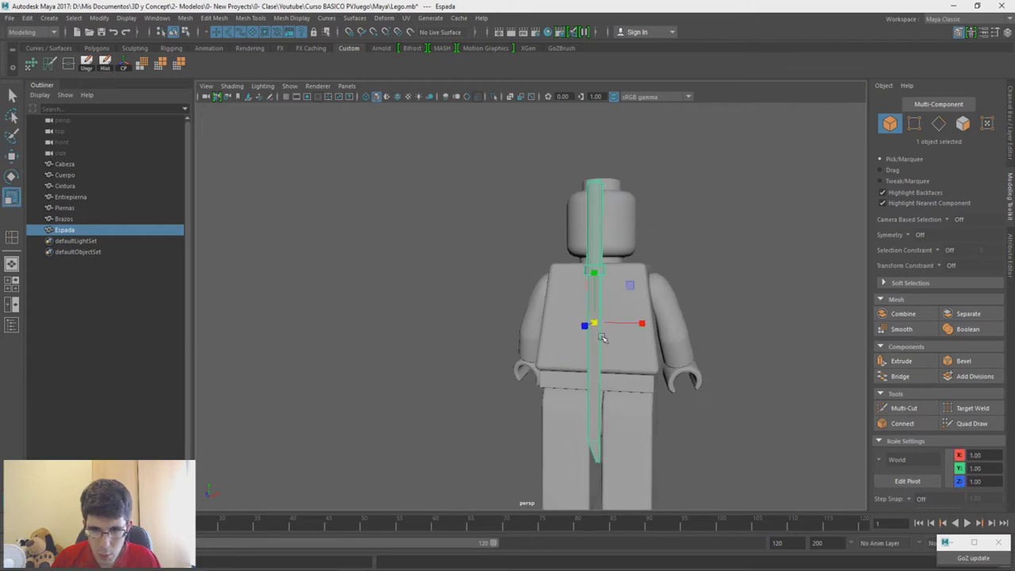
pyautogui.keyDown('alt'); pyautogui.moveTo(611, 330); pyautogui.dragTo(447, 410); pyautogui.keyUp('alt')
pyautogui.moveTo(534, 394); pyautogui.dragTo(544, 398)
# Step: Rotate the sword slightly about its vertical axis so it lines up with the minifigure's back
pyautogui.keyDown('alt'); pyautogui.moveTo(546, 405); pyautogui.dragTo(736, 355); pyautogui.keyUp('alt')
pyautogui.scroll(3, 630, 337)
pyautogui.press('e')
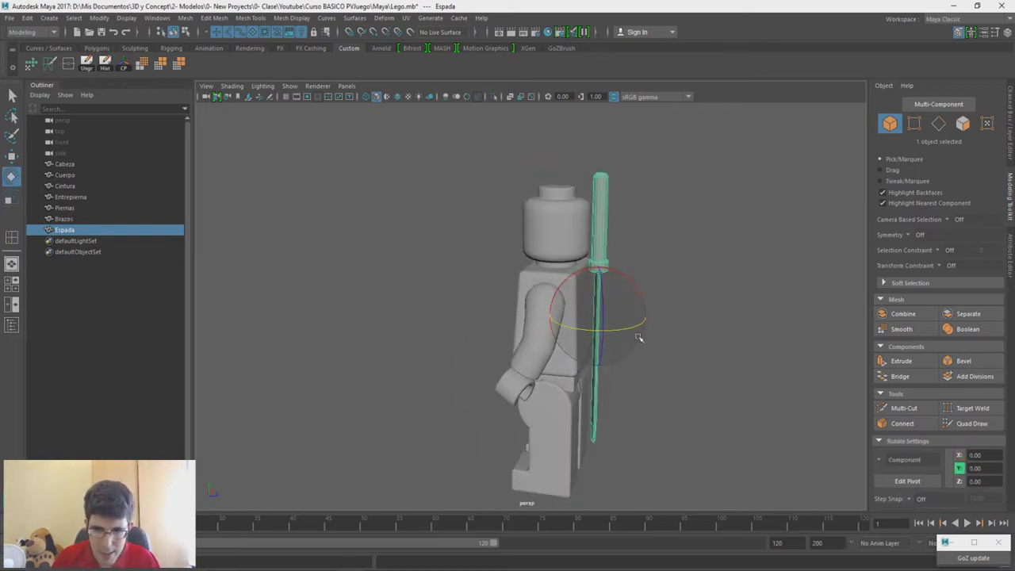
pyautogui.moveTo(632, 333)
pyautogui.mouseDown()
pyautogui.moveTo(619, 335)
pyautogui.moveTo(639, 338)
pyautogui.mouseUp()
pyautogui.keyDown('alt'); pyautogui.moveTo(699, 383); pyautogui.dragTo(633, 392); pyautogui.keyUp('alt')
pyautogui.keyDown('alt'); pyautogui.moveTo(637, 424); pyautogui.dragTo(635, 370, button='right'); pyautogui.keyUp('alt')
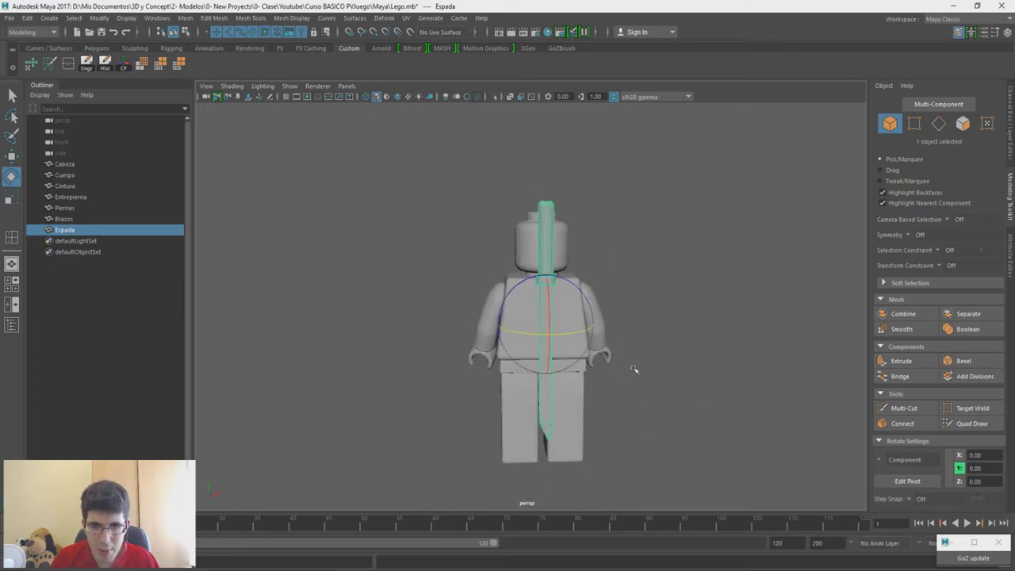
pyautogui.keyDown('alt'); pyautogui.moveTo(635, 369); pyautogui.dragTo(640, 313, button='middle'); pyautogui.keyUp('alt')
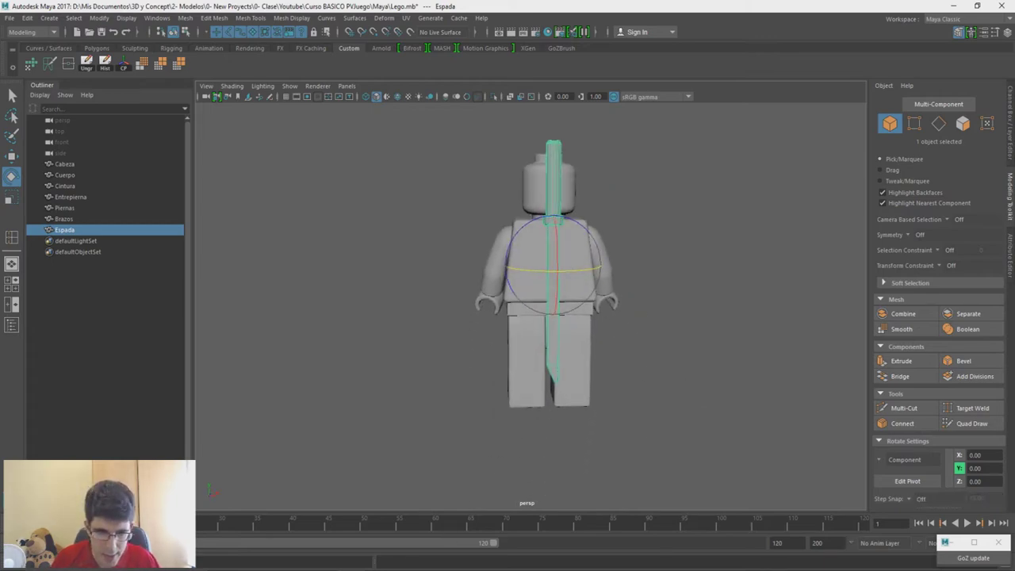
# Step: Check the back-view reference photo of the Deadpool minifigure in the Photos app, and return to Maya
pyautogui.click(403, 570)
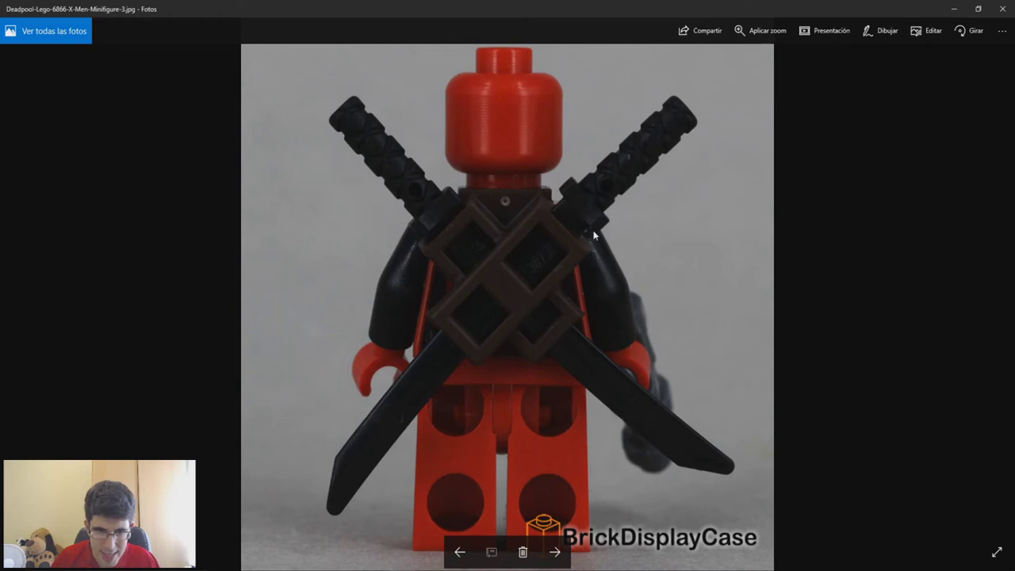
pyautogui.hotkey('alt', 'Tab')
pyautogui.keyDown('alt'); pyautogui.moveTo(568, 378); pyautogui.dragTo(359, 243); pyautogui.keyUp('alt')
pyautogui.press('w')
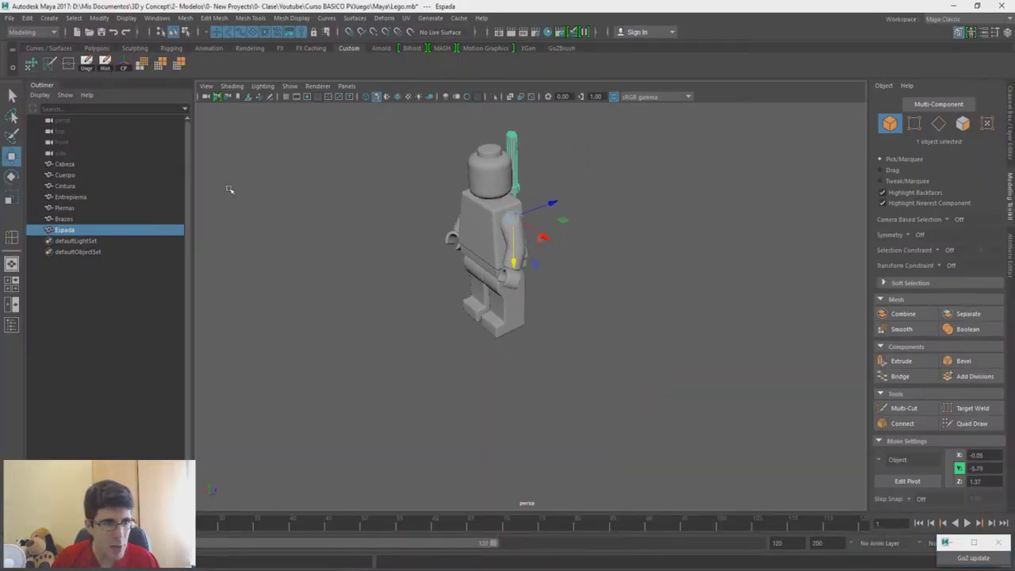
# Step: Create a polygon cube and place it behind the minifigure's upper back, at Y about 6.16 and Z about 2.41
pyautogui.click(96, 48)
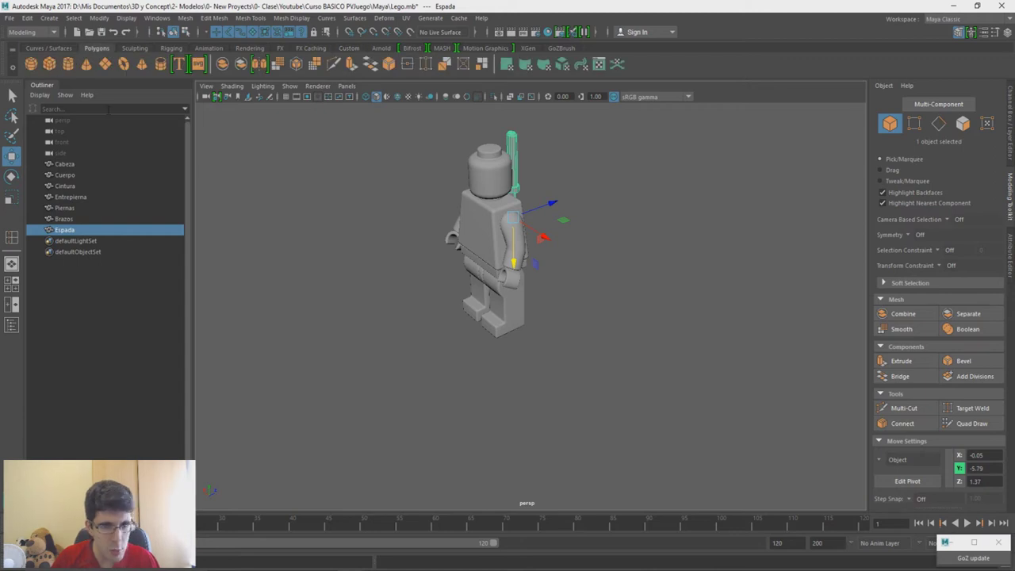
pyautogui.click(50, 64)
pyautogui.moveTo(480, 309); pyautogui.dragTo(490, 177)
pyautogui.hotkey('ctrl', 'z')
pyautogui.moveTo(525, 209); pyautogui.dragTo(559, 197)
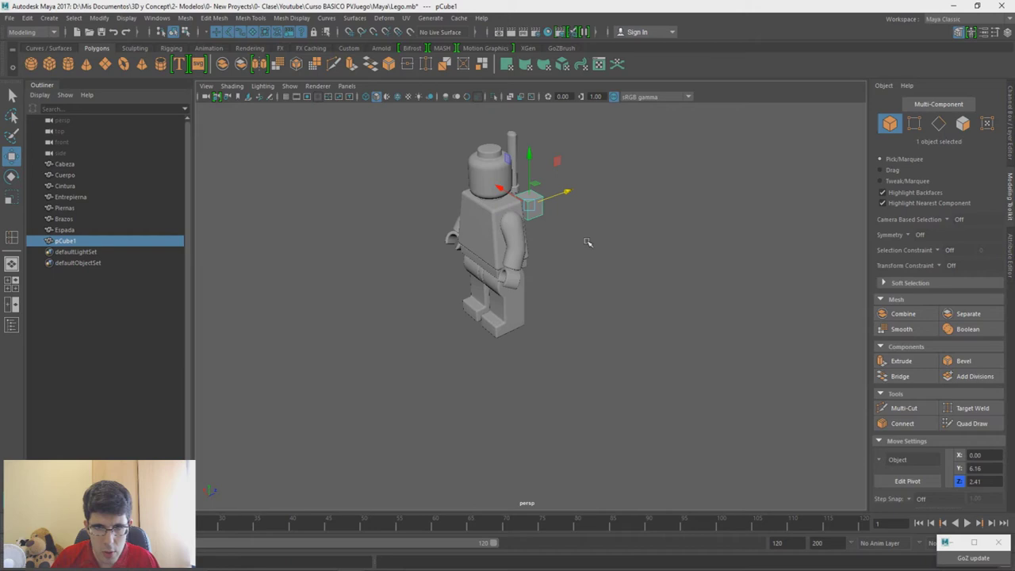
# Step: Move the cube forward onto the sword's blade, against the minifigure's back
pyautogui.keyDown('alt'); pyautogui.moveTo(575, 237); pyautogui.dragTo(559, 195); pyautogui.keyUp('alt')
pyautogui.keyDown('alt'); pyautogui.moveTo(559, 196); pyautogui.dragTo(542, 338, button='right'); pyautogui.keyUp('alt')
pyautogui.press('f')
pyautogui.moveTo(565, 314); pyautogui.dragTo(489, 310)
pyautogui.press('r')
pyautogui.keyDown('alt'); pyautogui.moveTo(535, 332); pyautogui.dragTo(445, 320); pyautogui.keyUp('alt')
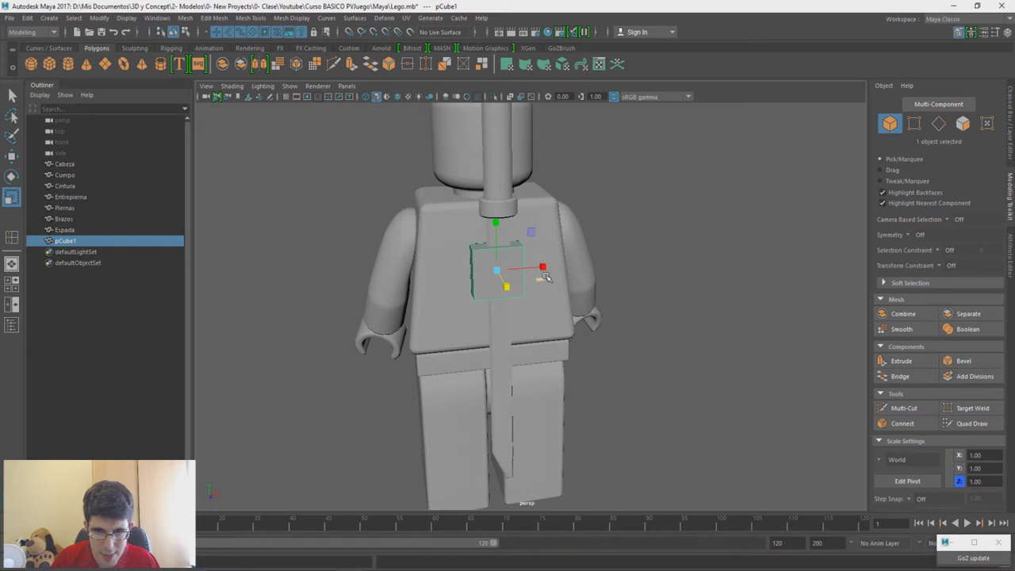
# Step: Stretch the cube into a tall block around the blade and position it below the sword's guard, at Y about 5.84
pyautogui.press('w')
pyautogui.keyDown('alt'); pyautogui.moveTo(512, 307); pyautogui.dragTo(490, 186); pyautogui.keyUp('alt')
pyautogui.press('r')
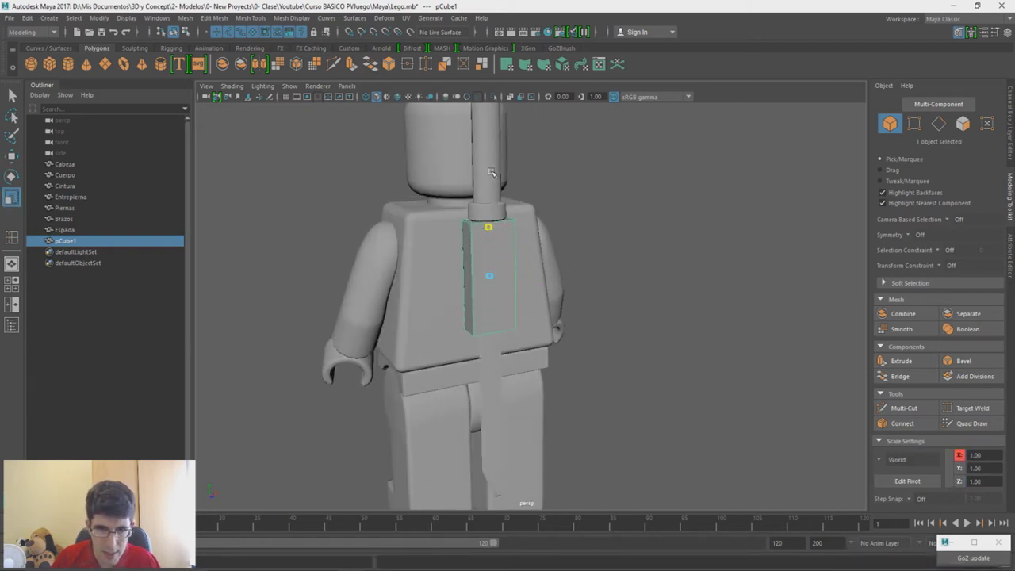
pyautogui.press('w')
pyautogui.moveTo(490, 237); pyautogui.dragTo(490, 252)
pyautogui.keyDown('alt'); pyautogui.moveTo(501, 298); pyautogui.dragTo(599, 362); pyautogui.keyUp('alt')
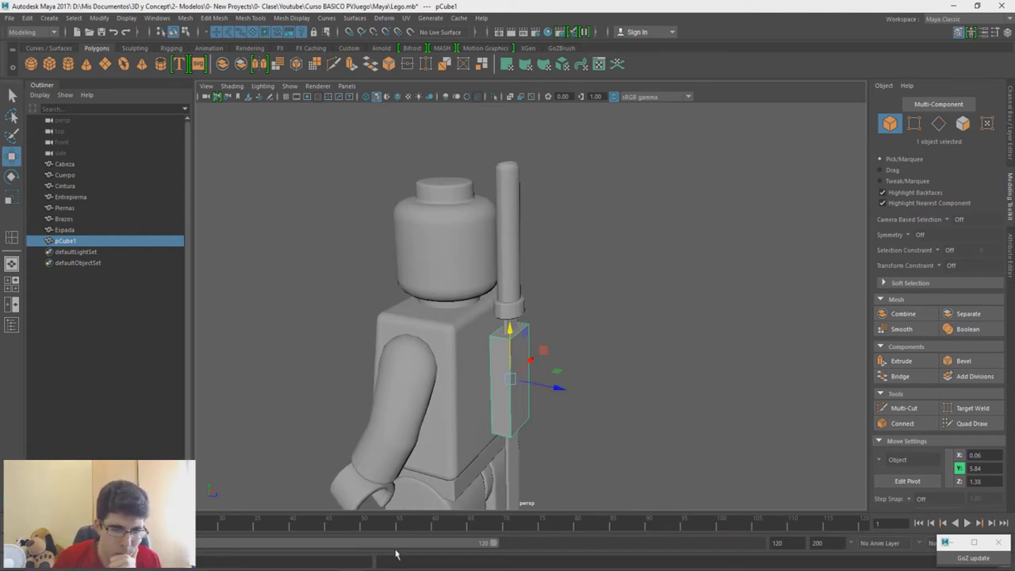
# Step: Isolate the block in the viewport so it can be edited alone
pyautogui.keyDown('alt'); pyautogui.moveTo(560, 389); pyautogui.dragTo(506, 352); pyautogui.keyUp('alt')
pyautogui.scroll(3, 519, 397)
pyautogui.press('r')
pyautogui.press('w')
pyautogui.rightClick(599, 271)
pyautogui.moveTo(601, 278); pyautogui.dragTo(646, 250, button='right')
pyautogui.hotkey('ctrl', '1')
# Step: Insert a horizontal edge loop around the block, slightly below its middle
pyautogui.keyDown('alt'); pyautogui.moveTo(498, 363); pyautogui.dragTo(530, 373); pyautogui.keyUp('alt')
pyautogui.scroll(2, 533, 397)
pyautogui.keyDown('alt'); pyautogui.moveTo(539, 451); pyautogui.dragTo(558, 372, button='middle'); pyautogui.keyUp('alt')
pyautogui.keyDown('alt'); pyautogui.moveTo(558, 371); pyautogui.dragTo(544, 369); pyautogui.keyUp('alt')
pyautogui.moveTo(494, 265); pyautogui.dragTo(500, 244, button='right')
pyautogui.click(493, 326)
pyautogui.keyDown('shift'); pyautogui.moveTo(494, 361); pyautogui.dragTo(492, 418, button='right'); pyautogui.keyUp('shift')
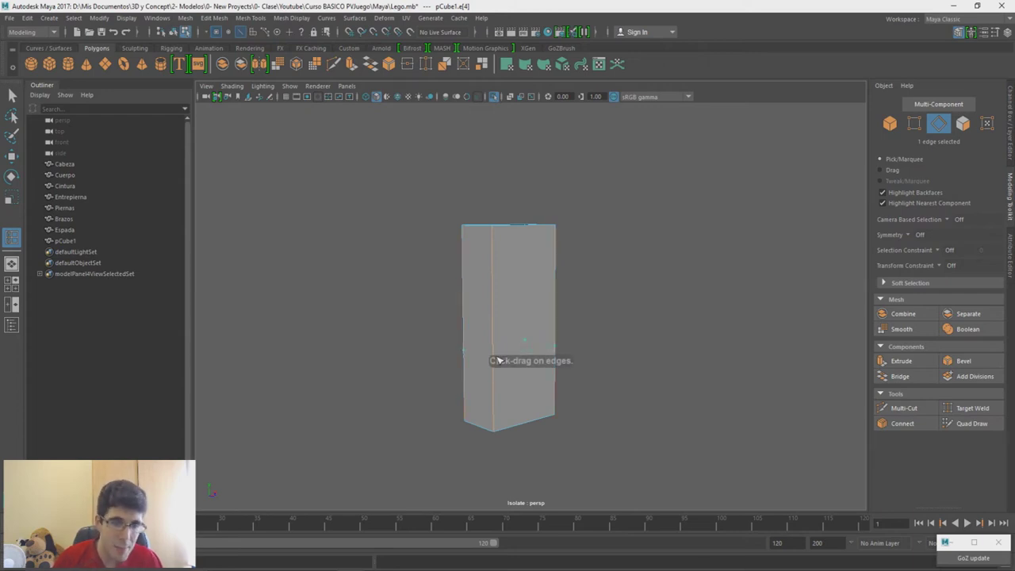
pyautogui.click(498, 357)
# Step: Extrude the block's upper front and back faces and scale them inward to form a frame border
pyautogui.moveTo(591, 265); pyautogui.dragTo(591, 301, button='right')
pyautogui.press('w')
pyautogui.click(505, 295)
pyautogui.keyDown('alt'); pyautogui.moveTo(488, 324); pyautogui.dragTo(527, 332); pyautogui.keyUp('alt')
pyautogui.keyDown('shift'); pyautogui.click(538, 316); pyautogui.keyUp('shift')
pyautogui.keyDown('shift'); pyautogui.moveTo(530, 317); pyautogui.dragTo(529, 347, button='right'); pyautogui.keyUp('shift')
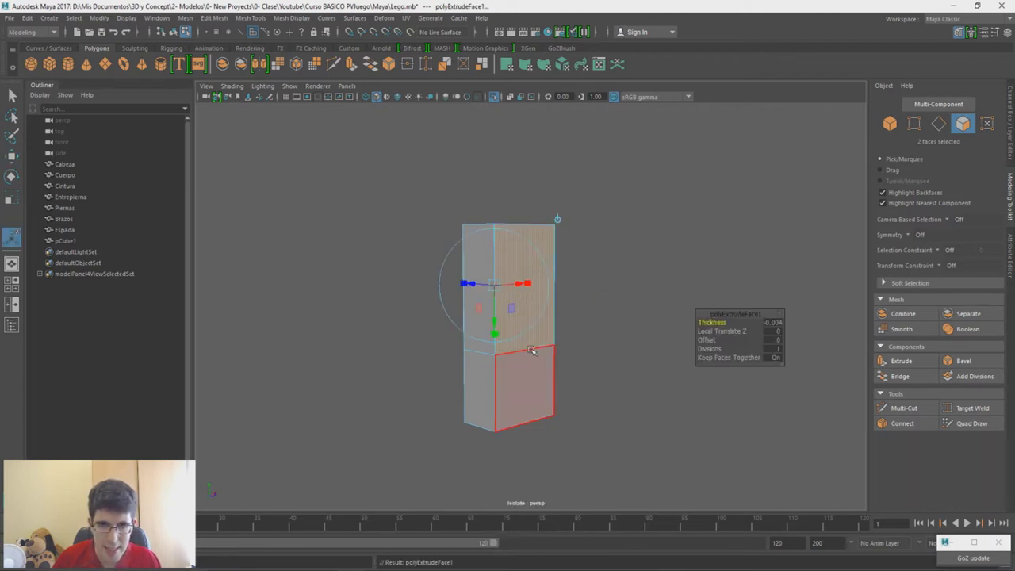
pyautogui.keyDown('alt'); pyautogui.moveTo(536, 292); pyautogui.dragTo(507, 300); pyautogui.keyUp('alt')
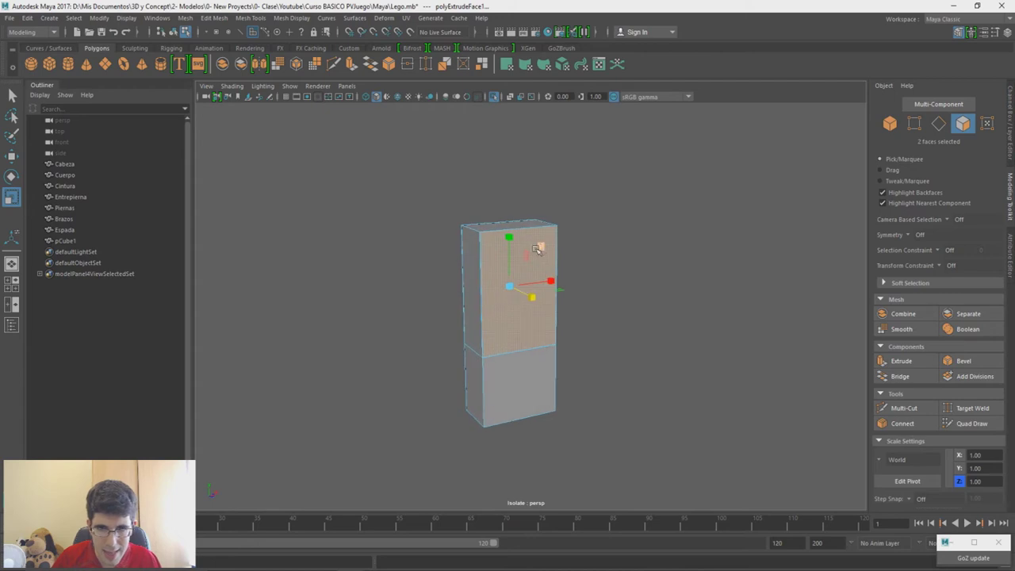
pyautogui.moveTo(540, 246); pyautogui.dragTo(537, 250)
# Step: Extrude the two inset faces again, scale them inward to meet inside the block, and delete them to open a window
pyautogui.moveTo(498, 311)
pyautogui.keyDown('alt'); pyautogui.mouseDown()
pyautogui.moveTo(612, 320)
pyautogui.moveTo(511, 316)
pyautogui.mouseUp(); pyautogui.keyUp('alt')
pyautogui.keyDown('shift'); pyautogui.moveTo(537, 271); pyautogui.dragTo(556, 305, button='right'); pyautogui.keyUp('shift')
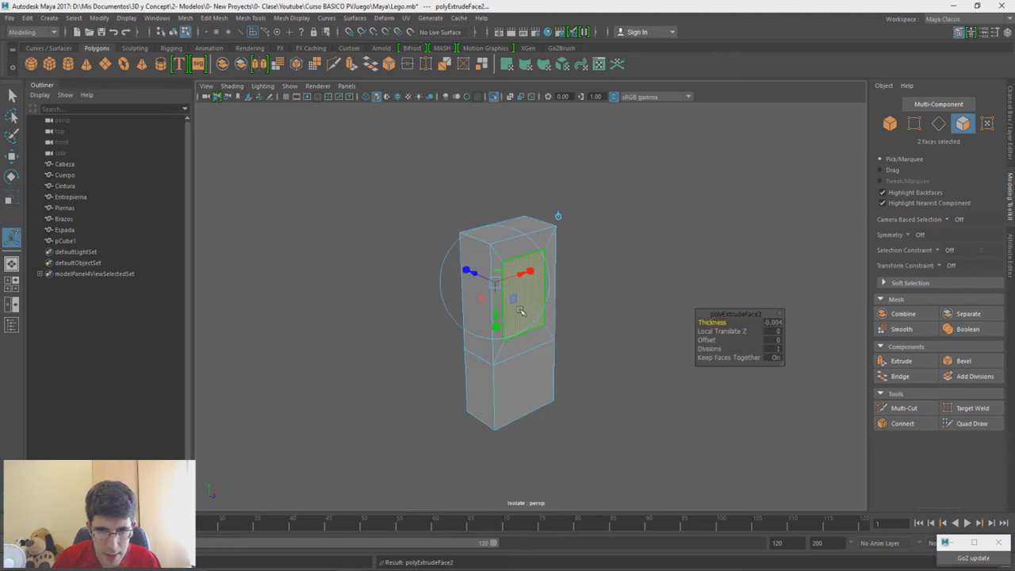
pyautogui.press('r')
pyautogui.moveTo(542, 301); pyautogui.dragTo(471, 292)
pyautogui.keyDown('alt'); pyautogui.moveTo(596, 324); pyautogui.dragTo(499, 354); pyautogui.keyUp('alt')
pyautogui.press('Delete')
pyautogui.scroll(3, 500, 294)
pyautogui.keyDown('alt'); pyautogui.moveTo(488, 256); pyautogui.dragTo(495, 283, button='middle'); pyautogui.keyUp('alt')
pyautogui.scroll(3, 515, 357)
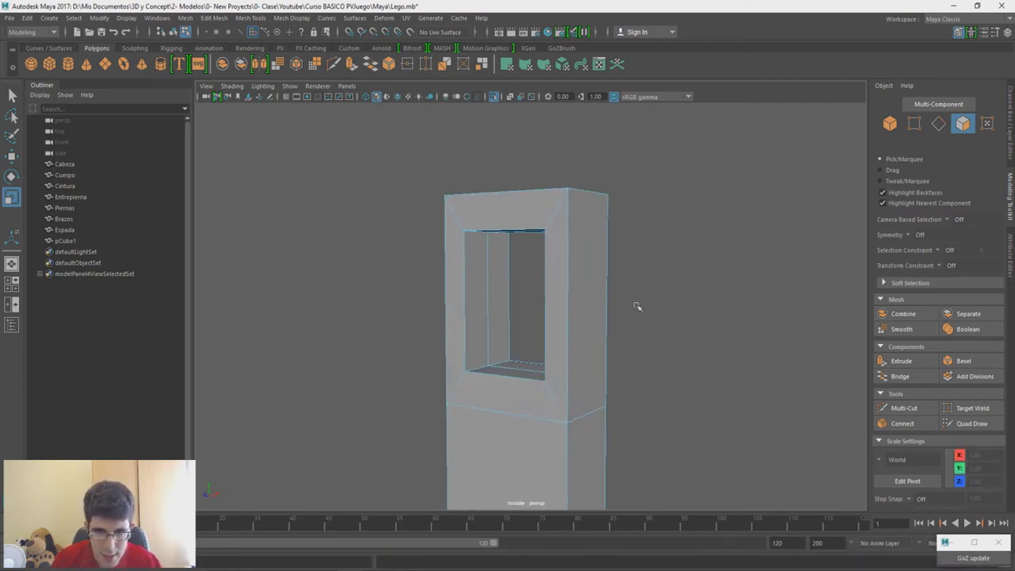
# Step: Merge the overlapping vertices around the middle of the window's inner walls
pyautogui.keyDown('alt'); pyautogui.moveTo(637, 306); pyautogui.dragTo(644, 289); pyautogui.keyUp('alt')
pyautogui.moveTo(661, 253); pyautogui.dragTo(623, 256, button='right')
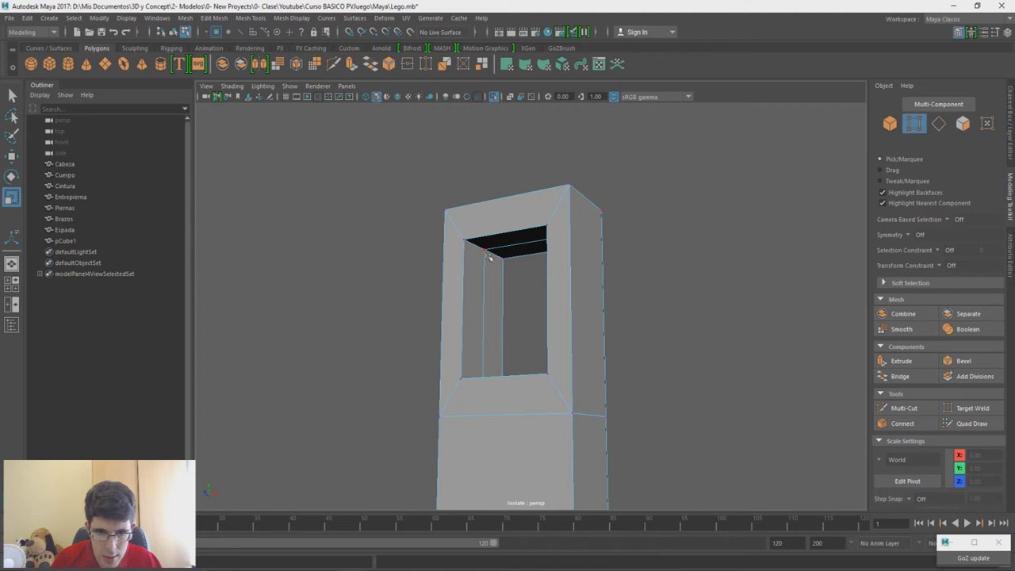
pyautogui.moveTo(479, 240); pyautogui.dragTo(478, 238)
pyautogui.keyDown('alt'); pyautogui.moveTo(481, 246); pyautogui.dragTo(554, 335); pyautogui.keyUp('alt')
pyautogui.keyDown('alt'); pyautogui.moveTo(554, 336); pyautogui.dragTo(492, 317); pyautogui.keyUp('alt')
pyautogui.keyDown('shift'); pyautogui.moveTo(491, 331); pyautogui.dragTo(534, 282, button='right'); pyautogui.keyUp('shift')
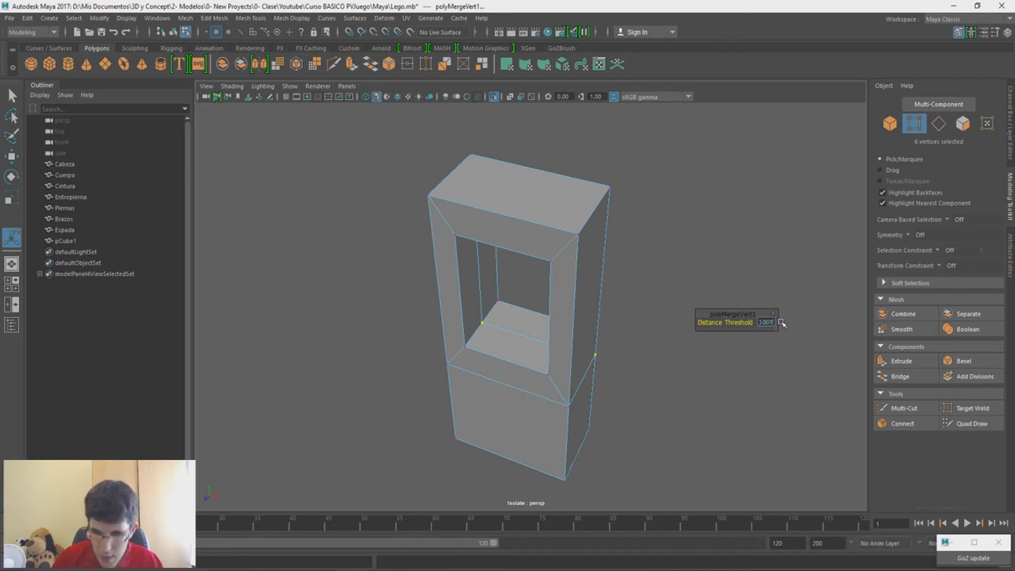
pyautogui.keyDown('alt'); pyautogui.moveTo(617, 315); pyautogui.dragTo(633, 303); pyautogui.keyUp('alt')
# Step: Delete the edge loop running around the middle of the window's inner walls
pyautogui.press('w')
pyautogui.moveTo(630, 266); pyautogui.dragTo(633, 291, button='right')
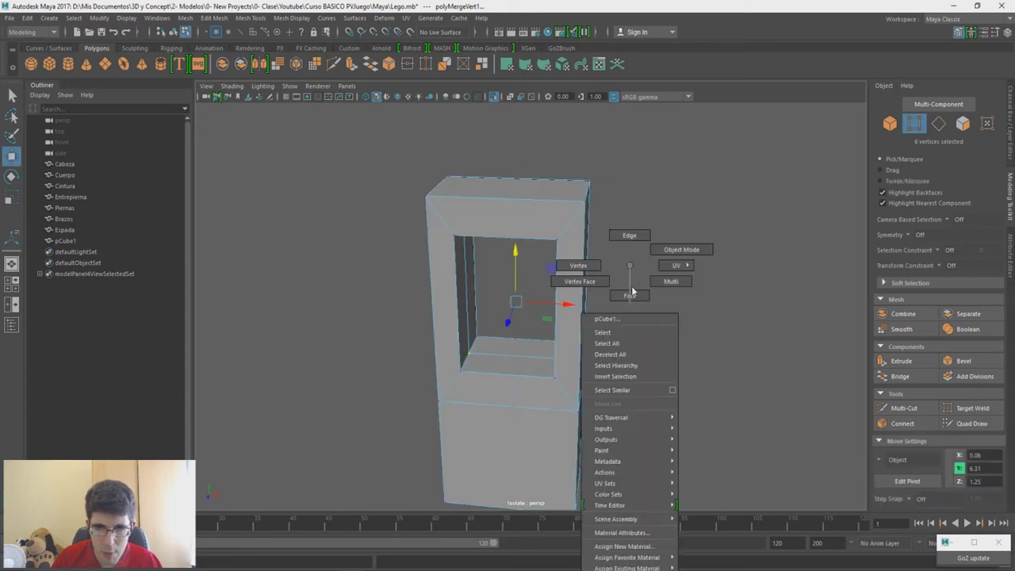
pyautogui.doubleClick(528, 350)
pyautogui.hotkey('ctrl', 'Delete')
pyautogui.keyDown('alt'); pyautogui.moveTo(526, 349); pyautogui.dragTo(560, 333); pyautogui.keyUp('alt')
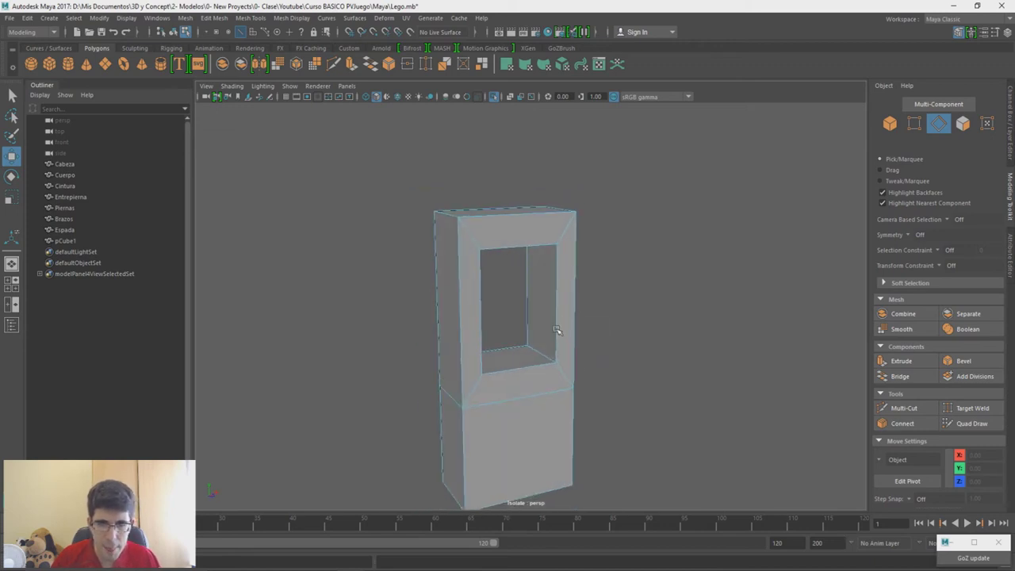
# Step: Show the whole minifigure again, narrow the block, and shift it sideways to X about 0.04 over the blade
pyautogui.hotkey('ctrl', '1')
pyautogui.scroll(-5, 562, 372)
pyautogui.moveTo(540, 294)
pyautogui.keyDown('alt'); pyautogui.mouseDown()
pyautogui.moveTo(465, 279)
pyautogui.moveTo(524, 288)
pyautogui.moveTo(533, 314)
pyautogui.mouseUp(); pyautogui.keyUp('alt')
pyautogui.moveTo(723, 258); pyautogui.dragTo(761, 250, button='right')
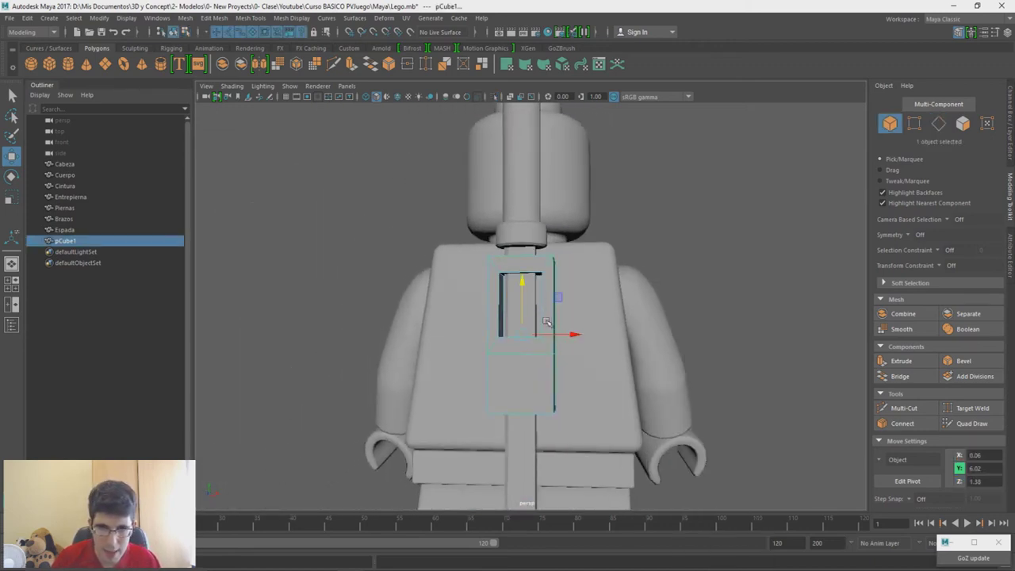
pyautogui.press('r')
pyautogui.click(567, 338)
pyautogui.moveTo(560, 339)
pyautogui.keyDown('alt'); pyautogui.mouseDown()
pyautogui.moveTo(558, 347)
pyautogui.moveTo(554, 334)
pyautogui.mouseUp(); pyautogui.keyUp('alt')
pyautogui.press('w')
pyautogui.keyDown('alt'); pyautogui.moveTo(548, 336); pyautogui.dragTo(526, 350); pyautogui.keyUp('alt')
pyautogui.scroll(-3, 580, 356)
pyautogui.scroll(3, 524, 363)
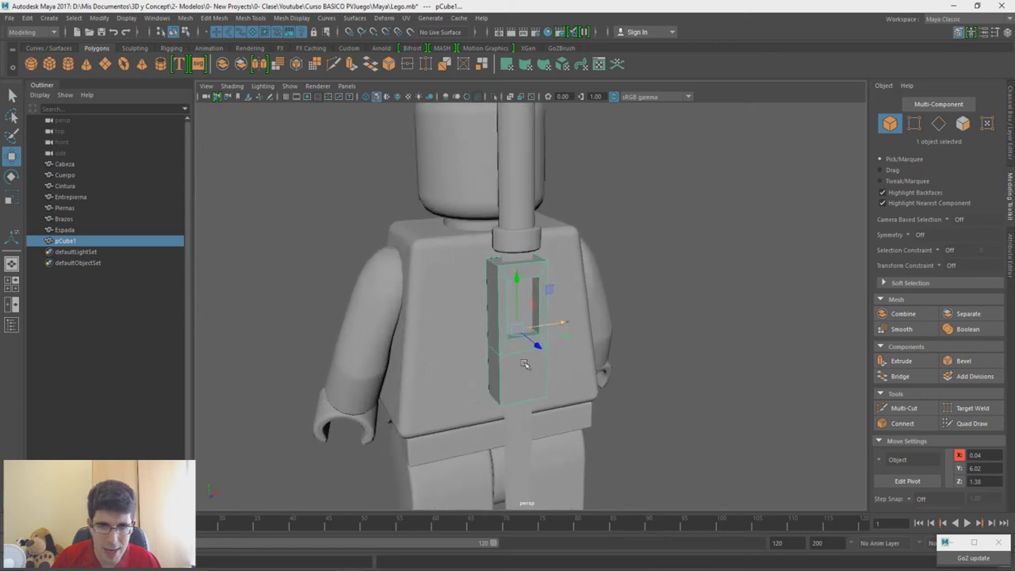
# Step: Isolate the block again and select the edges along its outer sides and base
pyautogui.hotkey('ctrl', '1')
pyautogui.scroll(5, 525, 364)
pyautogui.moveTo(660, 265); pyautogui.dragTo(665, 240, button='right')
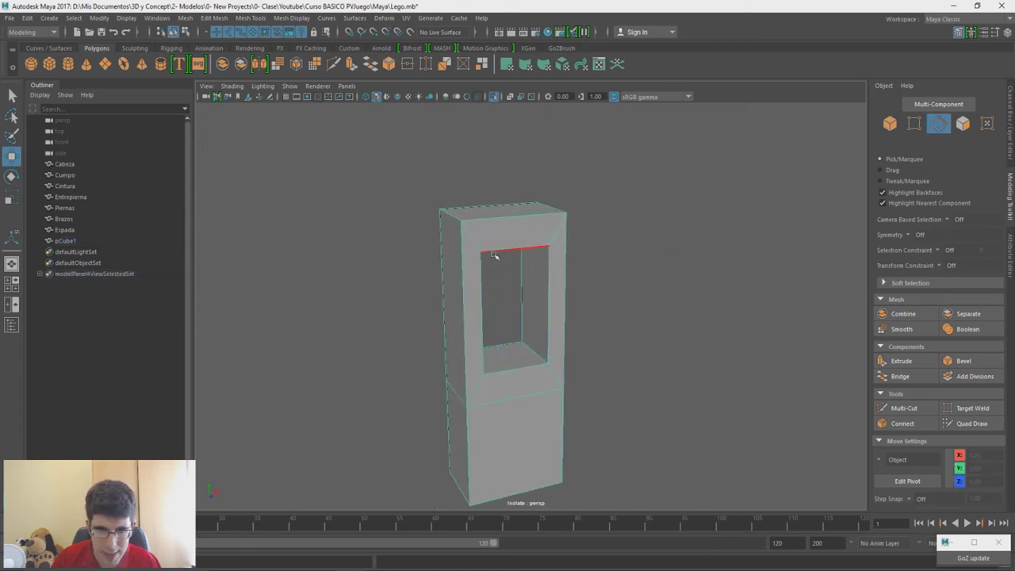
pyautogui.doubleClick(465, 275)
pyautogui.keyDown('shift'); pyautogui.click(470, 433); pyautogui.keyUp('shift')
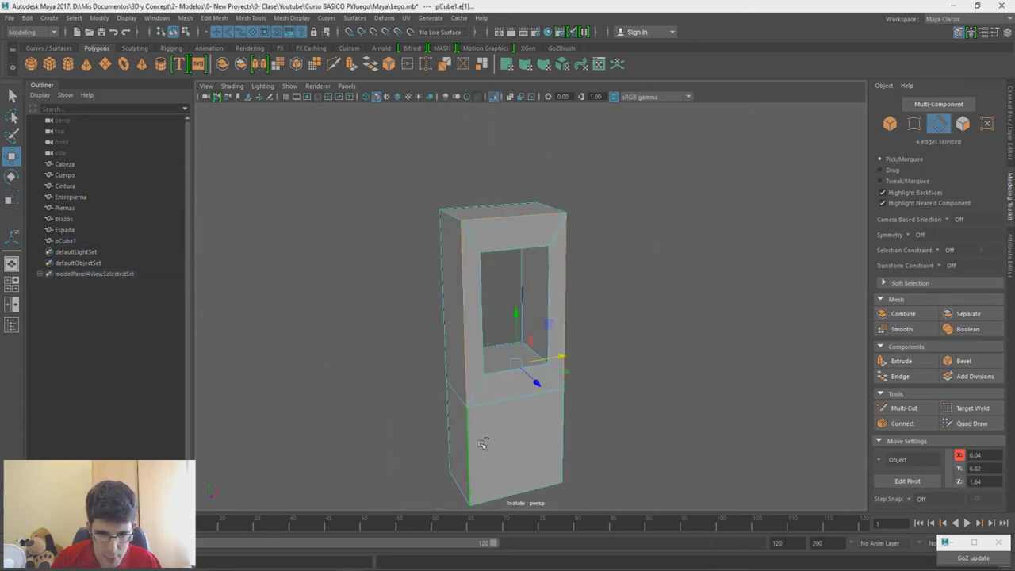
pyautogui.keyDown('shift'); pyautogui.click(530, 480); pyautogui.keyUp('shift')
pyautogui.keyDown('shift'); pyautogui.doubleClick(442, 265); pyautogui.keyUp('shift')
pyautogui.keyDown('alt'); pyautogui.moveTo(609, 296); pyautogui.dragTo(486, 234); pyautogui.keyUp('alt')
pyautogui.keyDown('shift'); pyautogui.click(597, 426); pyautogui.keyUp('shift')
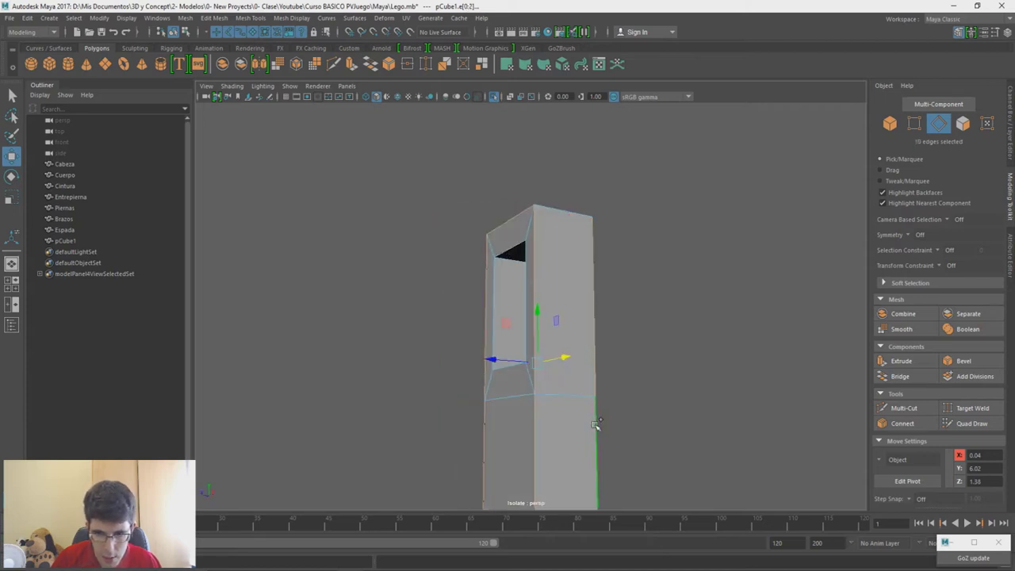
pyautogui.keyDown('alt'); pyautogui.moveTo(596, 425); pyautogui.dragTo(581, 331, button='middle'); pyautogui.keyUp('alt')
pyautogui.keyDown('alt'); pyautogui.moveTo(554, 382); pyautogui.dragTo(657, 384); pyautogui.keyUp('alt')
pyautogui.keyDown('shift'); pyautogui.moveTo(420, 425); pyautogui.dragTo(622, 348); pyautogui.keyUp('shift')
# Step: Complete the selection with the window and top edges, and bevel all selected edges with a fraction of 0.6
pyautogui.keyDown('alt'); pyautogui.moveTo(530, 337); pyautogui.dragTo(569, 384); pyautogui.keyUp('alt')
pyautogui.keyDown('alt'); pyautogui.moveTo(537, 255); pyautogui.dragTo(479, 300); pyautogui.keyUp('alt')
pyautogui.click(519, 247)
pyautogui.keyDown('shift'); pyautogui.doubleClick(509, 248); pyautogui.keyUp('shift')
pyautogui.keyDown('alt'); pyautogui.moveTo(458, 173); pyautogui.dragTo(501, 164); pyautogui.keyUp('alt')
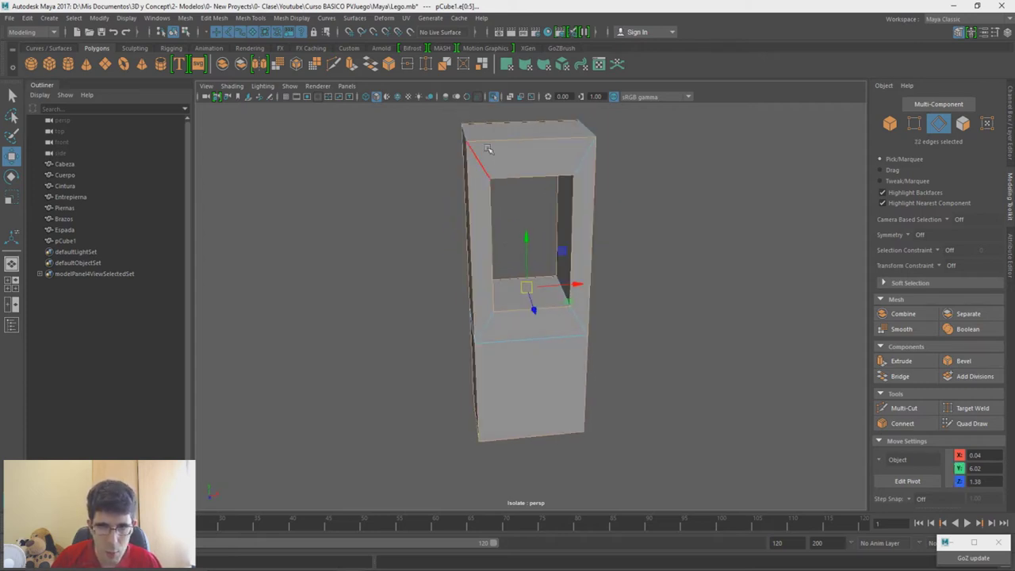
pyautogui.keyDown('shift'); pyautogui.click(466, 131); pyautogui.keyUp('shift')
pyautogui.keyDown('shift'); pyautogui.click(587, 129); pyautogui.keyUp('shift')
pyautogui.keyDown('alt'); pyautogui.moveTo(665, 307); pyautogui.dragTo(610, 304); pyautogui.keyUp('alt')
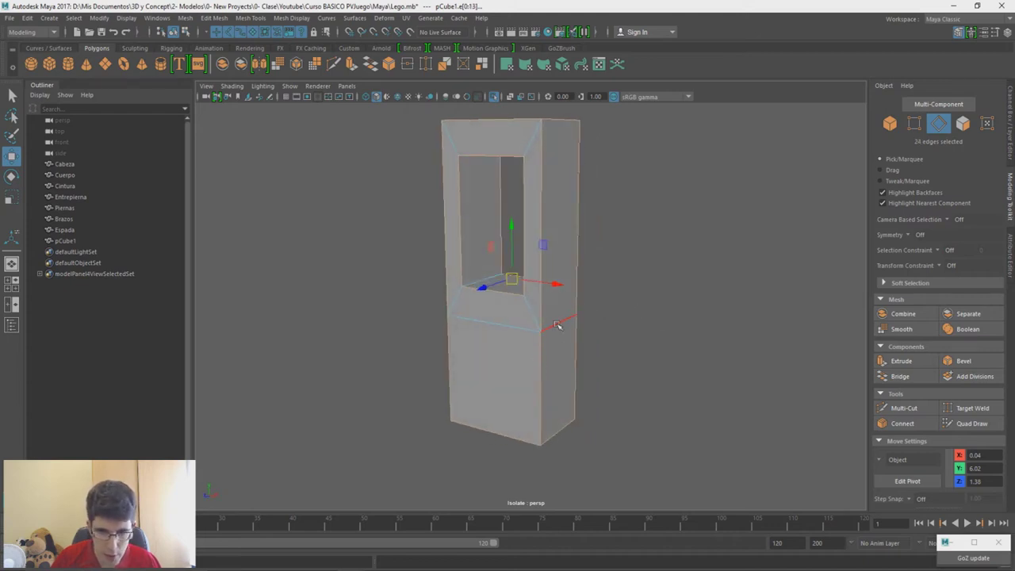
pyautogui.keyDown('shift'); pyautogui.moveTo(534, 321); pyautogui.dragTo(611, 317, button='right'); pyautogui.keyUp('shift')
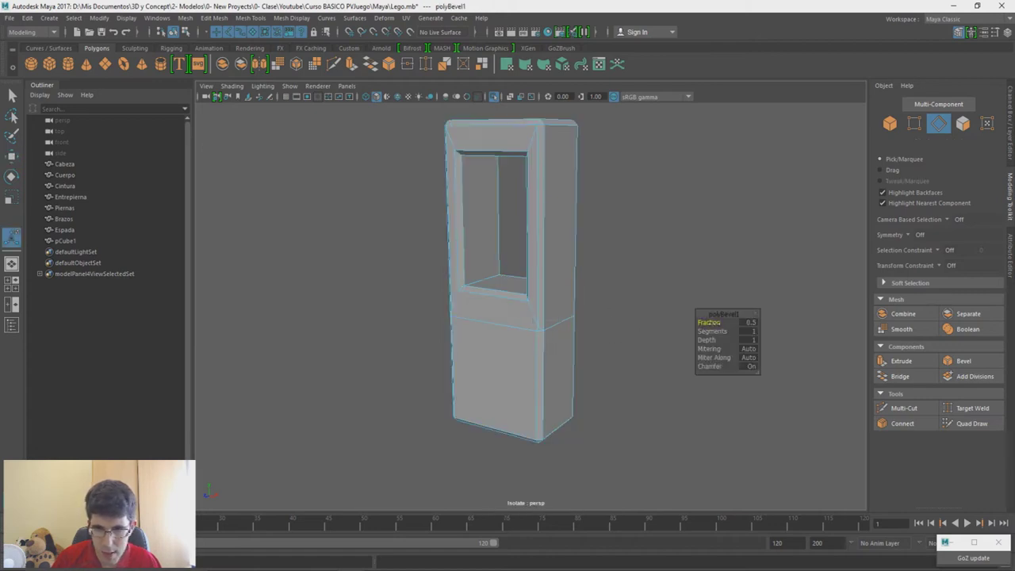
pyautogui.moveTo(715, 323); pyautogui.dragTo(717, 323)
pyautogui.keyDown('alt'); pyautogui.moveTo(546, 268); pyautogui.dragTo(591, 324); pyautogui.keyUp('alt')
pyautogui.keyDown('alt'); pyautogui.moveTo(591, 324); pyautogui.dragTo(539, 226, button='right'); pyautogui.keyUp('alt')
pyautogui.keyDown('alt'); pyautogui.moveTo(539, 226); pyautogui.dragTo(599, 260); pyautogui.keyUp('alt')
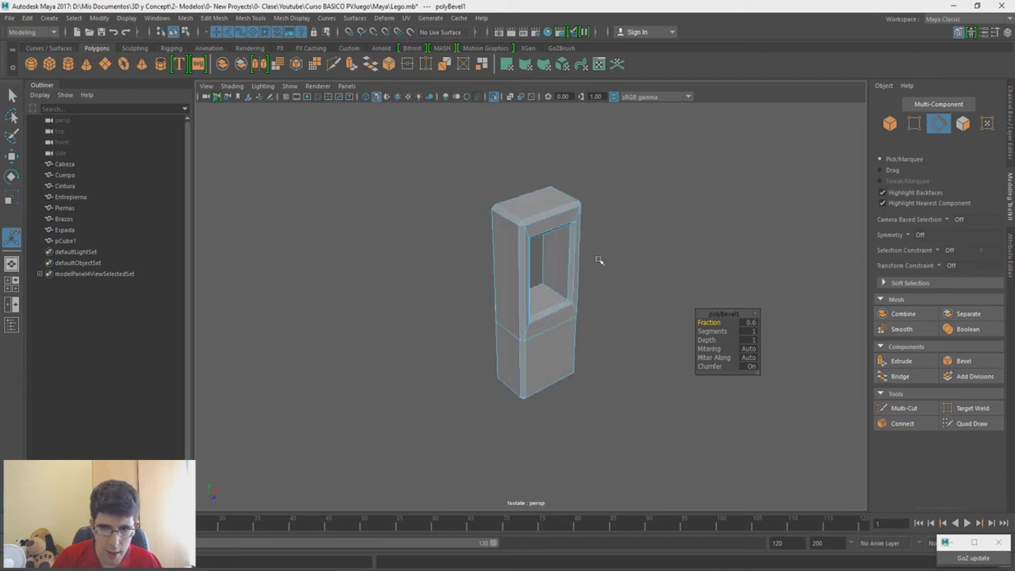
# Step: Exit isolation and return the beveled block to object selection beside the minifigure
pyautogui.press('w')
pyautogui.hotkey('ctrl', '1')
pyautogui.keyDown('alt'); pyautogui.moveTo(569, 323); pyautogui.dragTo(549, 305); pyautogui.keyUp('alt')
pyautogui.keyDown('alt'); pyautogui.moveTo(609, 341); pyautogui.dragTo(644, 353); pyautogui.keyUp('alt')
pyautogui.moveTo(653, 265); pyautogui.dragTo(693, 245, button='right')
pyautogui.keyDown('alt'); pyautogui.moveTo(689, 246); pyautogui.dragTo(614, 263, button='right'); pyautogui.keyUp('alt')
pyautogui.keyDown('alt'); pyautogui.moveTo(614, 264); pyautogui.dragTo(659, 305); pyautogui.keyUp('alt')
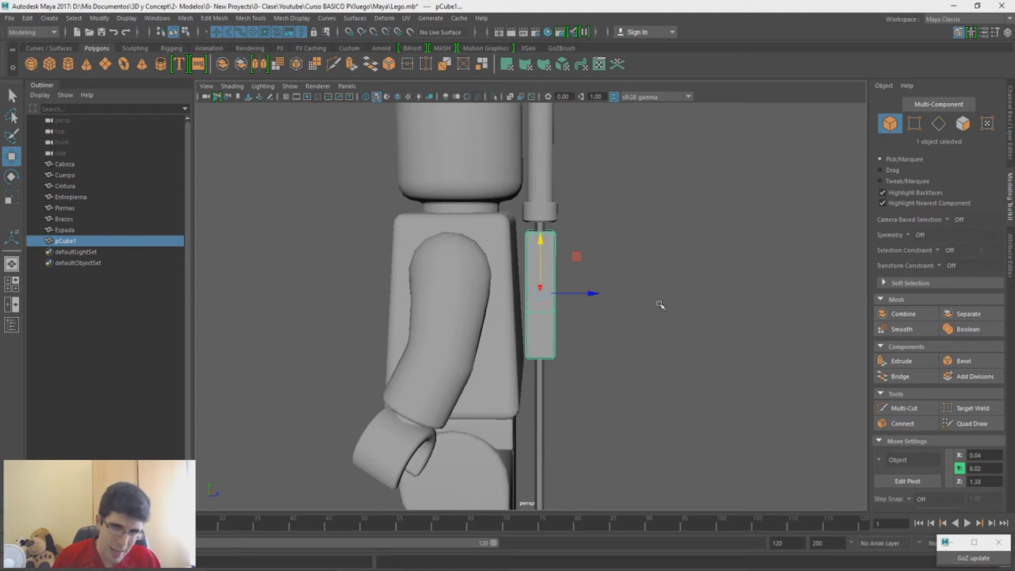
# Step: Rename the sword holder block as Agarradera
pyautogui.keyDown('shift'); pyautogui.click(546, 207); pyautogui.keyUp('shift')
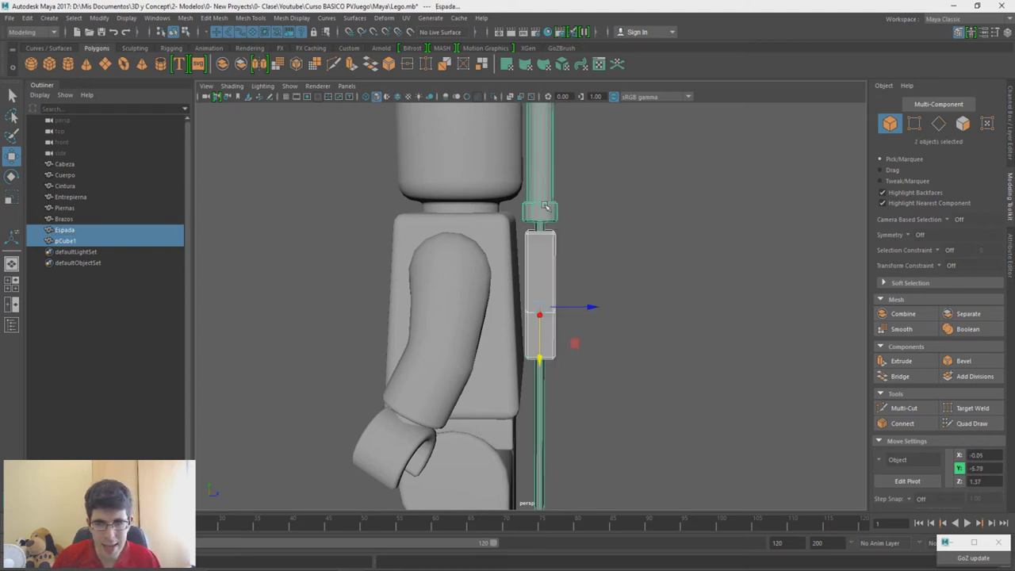
pyautogui.keyDown('alt'); pyautogui.moveTo(639, 278); pyautogui.dragTo(590, 283); pyautogui.keyUp('alt')
pyautogui.click(519, 262)
pyautogui.doubleClick(70, 241)
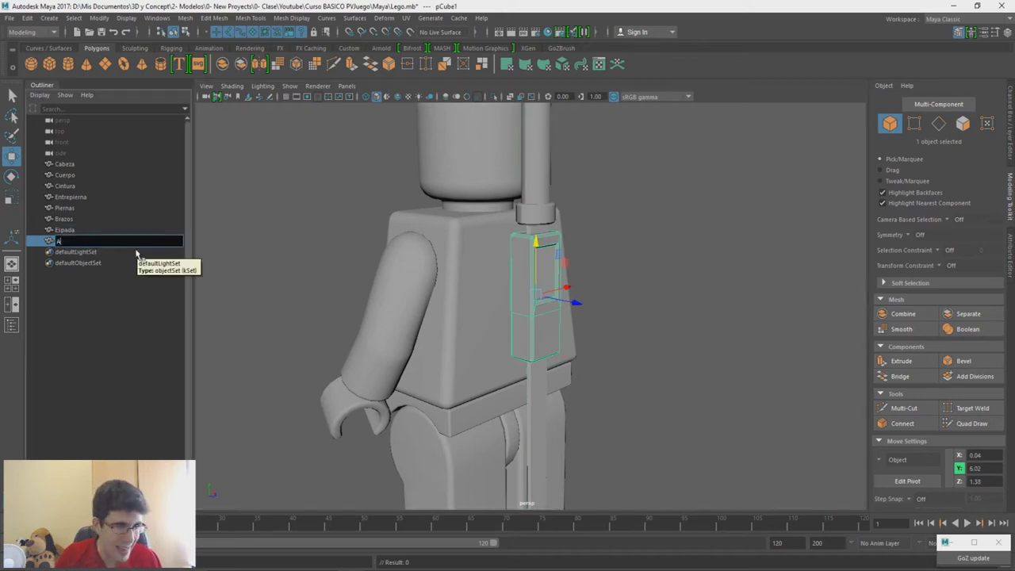
pyautogui.write('Agarradera')
pyautogui.press('Return')
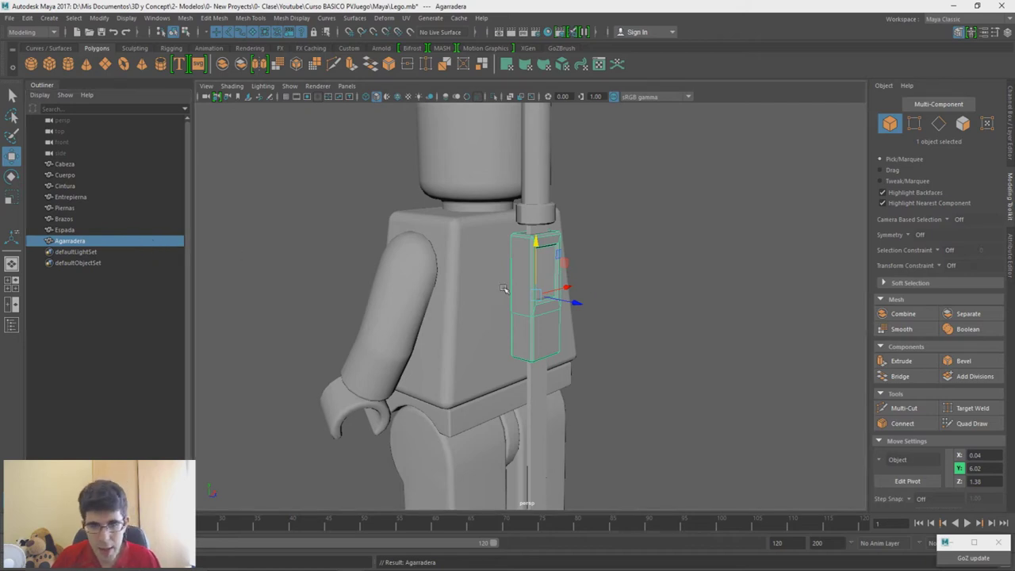
# Step: Rotate the sword and Agarradera together so they lie diagonally across the back, with the handle above the right shoulder
pyautogui.keyDown('alt'); pyautogui.moveTo(501, 288); pyautogui.dragTo(554, 290); pyautogui.keyUp('alt')
pyautogui.keyDown('shift'); pyautogui.click(549, 215); pyautogui.keyUp('shift')
pyautogui.keyDown('alt'); pyautogui.moveTo(550, 216); pyautogui.dragTo(628, 284); pyautogui.keyUp('alt')
pyautogui.press('e')
pyautogui.hotkey('ctrl', 'z')
pyautogui.press('j')
pyautogui.press('w')
pyautogui.keyDown('alt'); pyautogui.moveTo(586, 311); pyautogui.dragTo(570, 327); pyautogui.keyUp('alt')
pyautogui.press('e')
pyautogui.moveTo(522, 294); pyautogui.dragTo(535, 258)
pyautogui.keyDown('alt'); pyautogui.moveTo(651, 289); pyautogui.dragTo(541, 288); pyautogui.keyUp('alt')
pyautogui.keyDown('alt'); pyautogui.moveTo(739, 290); pyautogui.dragTo(804, 253); pyautogui.keyUp('alt')
pyautogui.scroll(-5, 587, 340)
pyautogui.press('w')
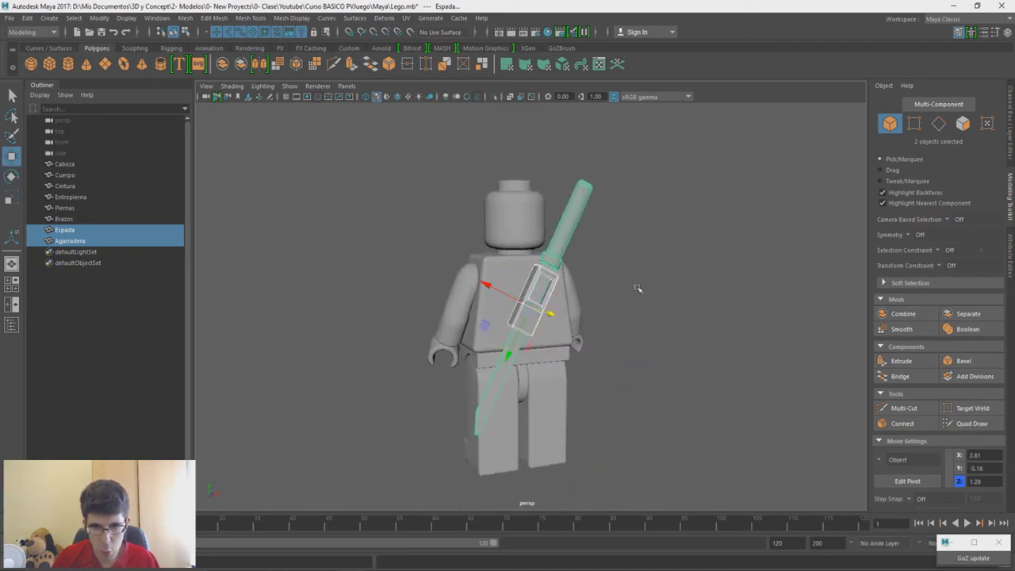
pyautogui.keyDown('alt'); pyautogui.moveTo(639, 288); pyautogui.dragTo(615, 287); pyautogui.keyUp('alt')
pyautogui.moveTo(481, 324); pyautogui.dragTo(547, 292)
pyautogui.scroll(4, 578, 402)
pyautogui.hotkey('ctrl', 'z')
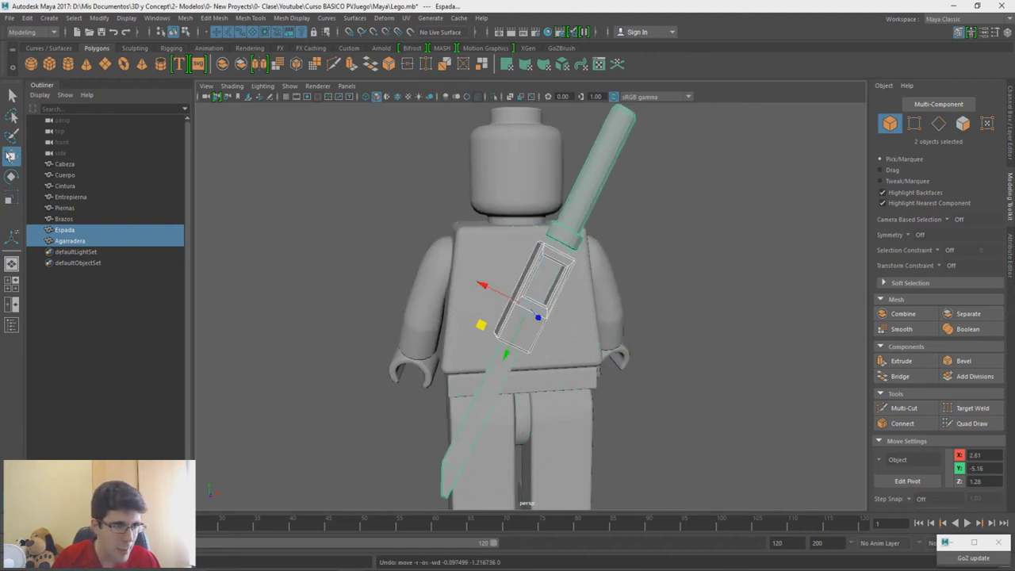
# Step: Open the Move tool's settings and set its axis orientation to World
pyautogui.doubleClick(9, 156)
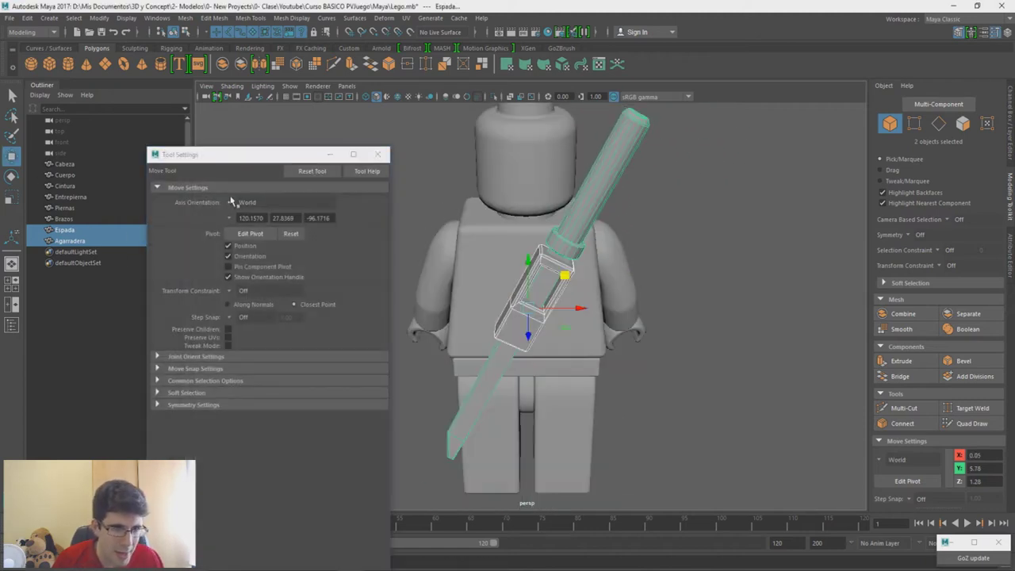
# Step: Choose World axis orientation for the Move tool and shift the sword and Agarradera on the back to about X 0.20, Y 5.89
pyautogui.click(237, 203)
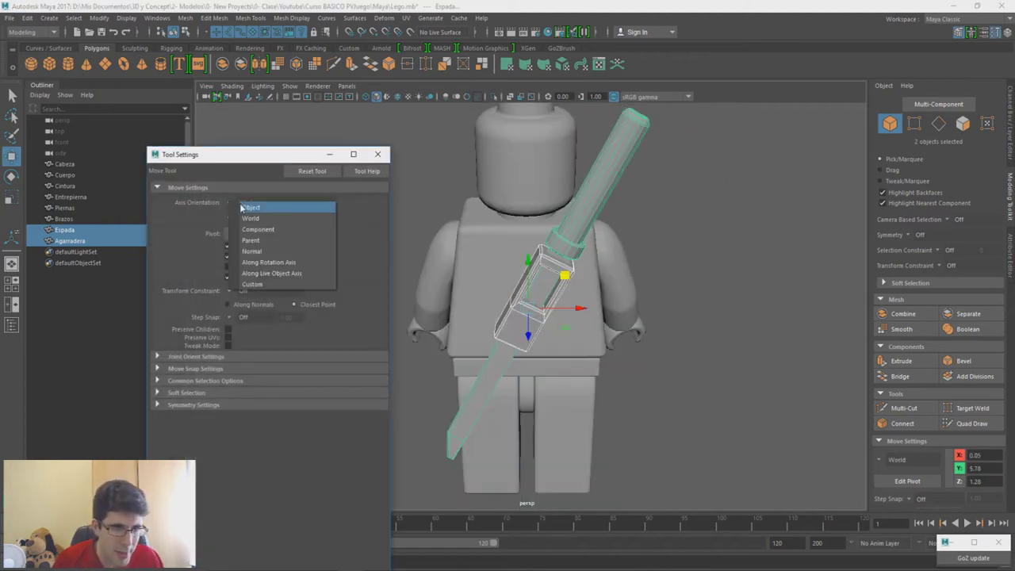
pyautogui.click(251, 218)
pyautogui.moveTo(561, 274); pyautogui.dragTo(576, 255)
pyautogui.hotkey('ctrl', 'z')
pyautogui.scroll(-2, 593, 220)
pyautogui.keyDown('alt'); pyautogui.moveTo(665, 330); pyautogui.dragTo(572, 242); pyautogui.keyUp('alt')
pyautogui.scroll(-3, 572, 242)
pyautogui.keyDown('alt'); pyautogui.moveTo(652, 356); pyautogui.dragTo(823, 348); pyautogui.keyUp('alt')
pyautogui.scroll(3, 603, 353)
pyautogui.keyDown('alt'); pyautogui.moveTo(603, 349); pyautogui.dragTo(615, 355); pyautogui.keyUp('alt')
pyautogui.keyDown('alt'); pyautogui.moveTo(616, 352); pyautogui.dragTo(651, 346, button='middle'); pyautogui.keyUp('alt')
pyautogui.keyDown('alt'); pyautogui.moveTo(651, 346); pyautogui.dragTo(636, 332); pyautogui.keyUp('alt')
pyautogui.keyDown('alt'); pyautogui.moveTo(651, 245); pyautogui.dragTo(639, 281, button='middle'); pyautogui.keyUp('alt')
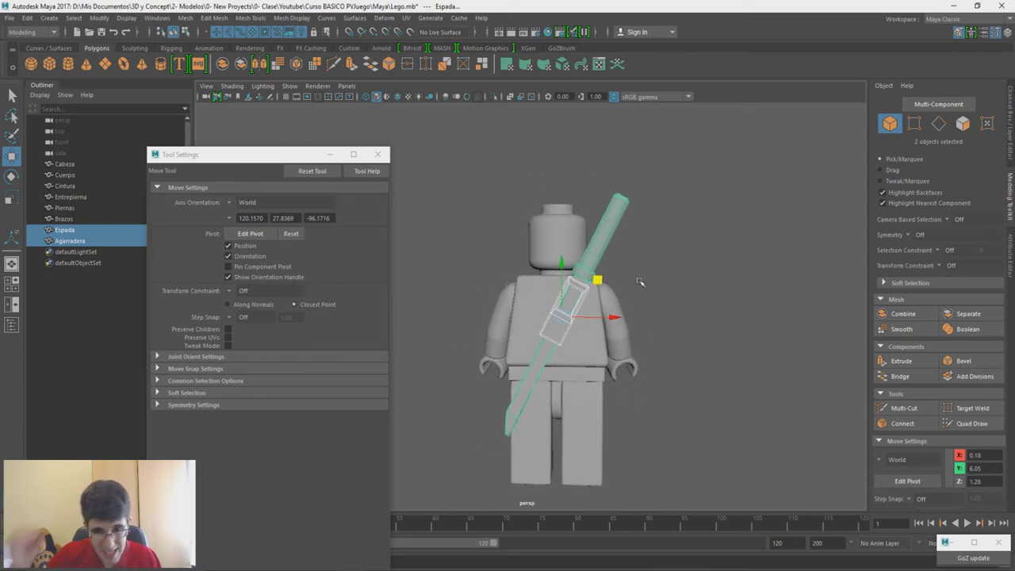
pyautogui.moveTo(599, 283); pyautogui.dragTo(599, 288)
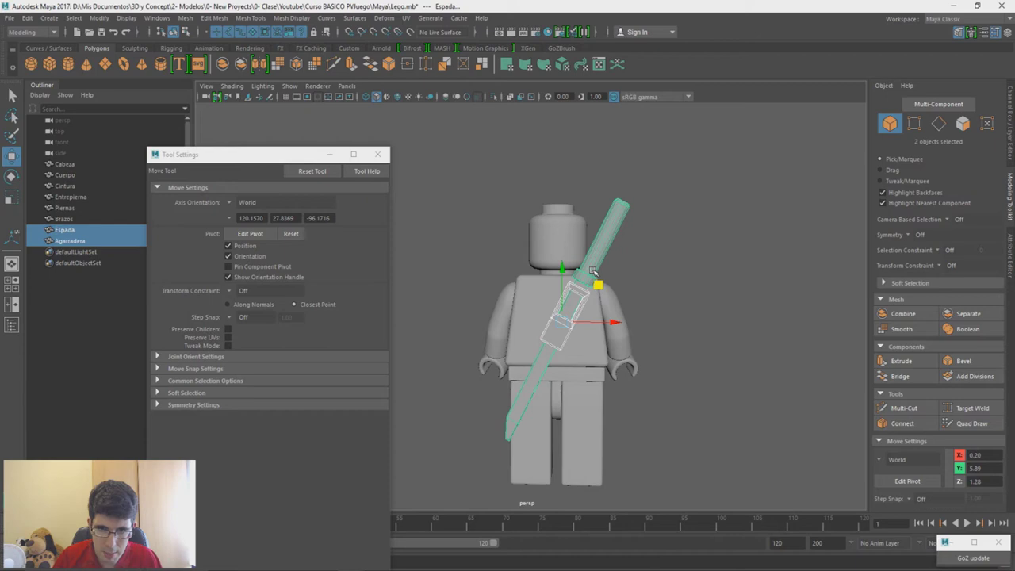
# Step: Set Rotate Z of the sword and Agarradera to 0 so both stand vertically behind the minifigure
pyautogui.click(1011, 151)
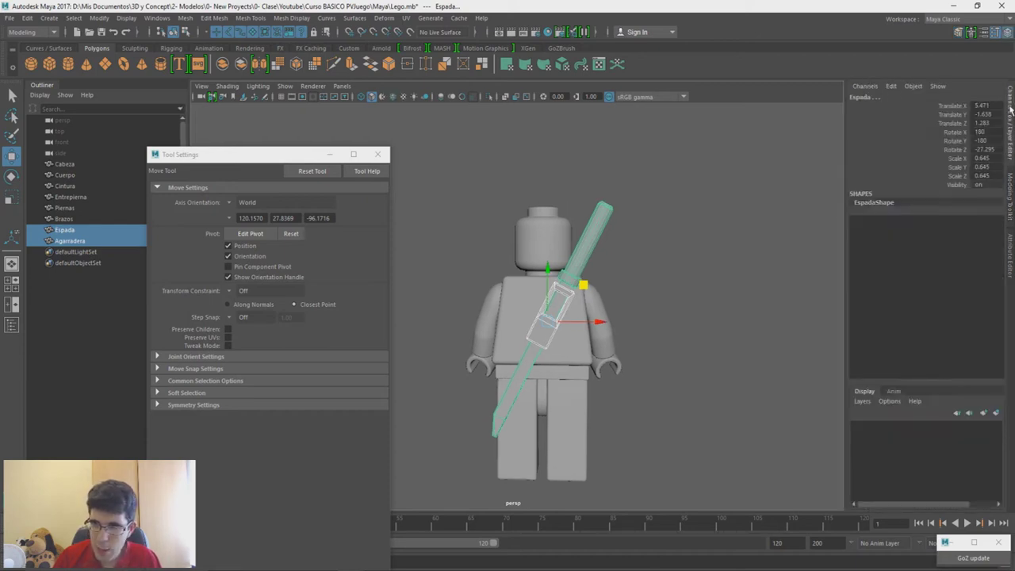
pyautogui.keyDown('ctrl'); pyautogui.moveTo(978, 149); pyautogui.dragTo(1003, 148); pyautogui.keyUp('ctrl')
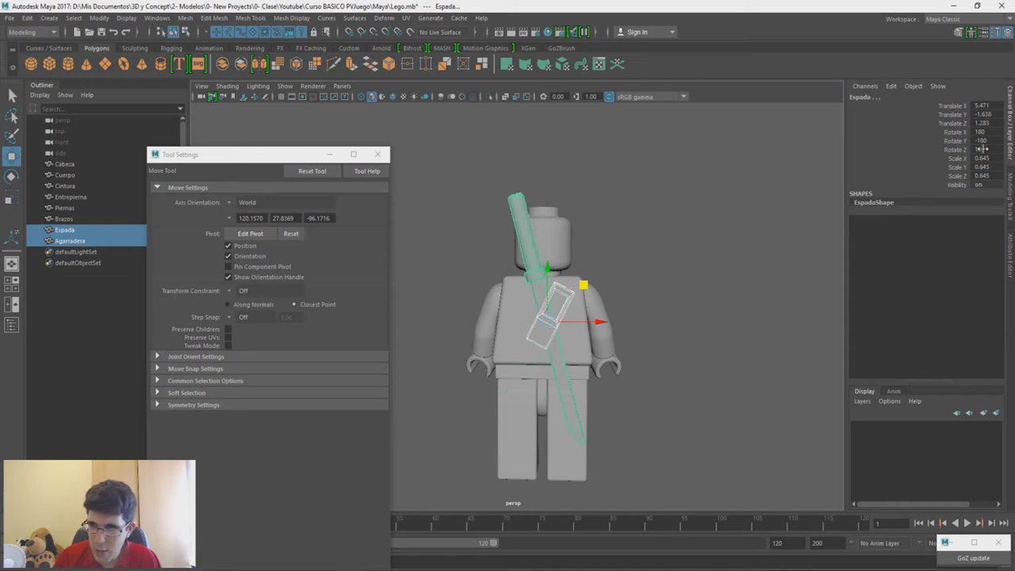
pyautogui.moveTo(981, 148); pyautogui.dragTo(993, 150, button='middle')
pyautogui.write('0')
pyautogui.press('Return')
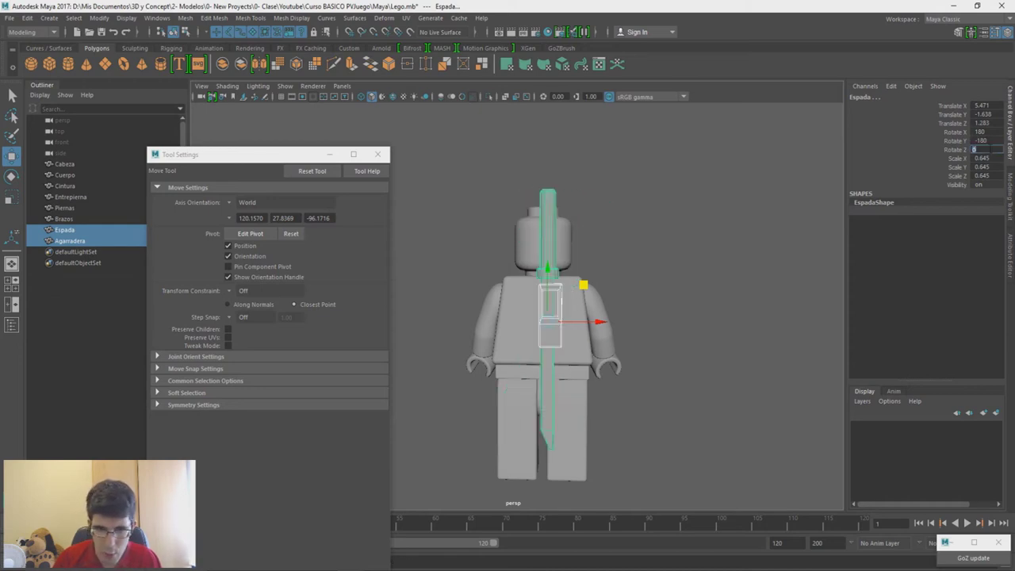
# Step: Shift the sword and Agarradera slightly sideways, and scale the faces of the sword's handle vertically to shorten it
pyautogui.keyDown('alt'); pyautogui.moveTo(547, 298); pyautogui.dragTo(573, 498, button='right'); pyautogui.keyUp('alt')
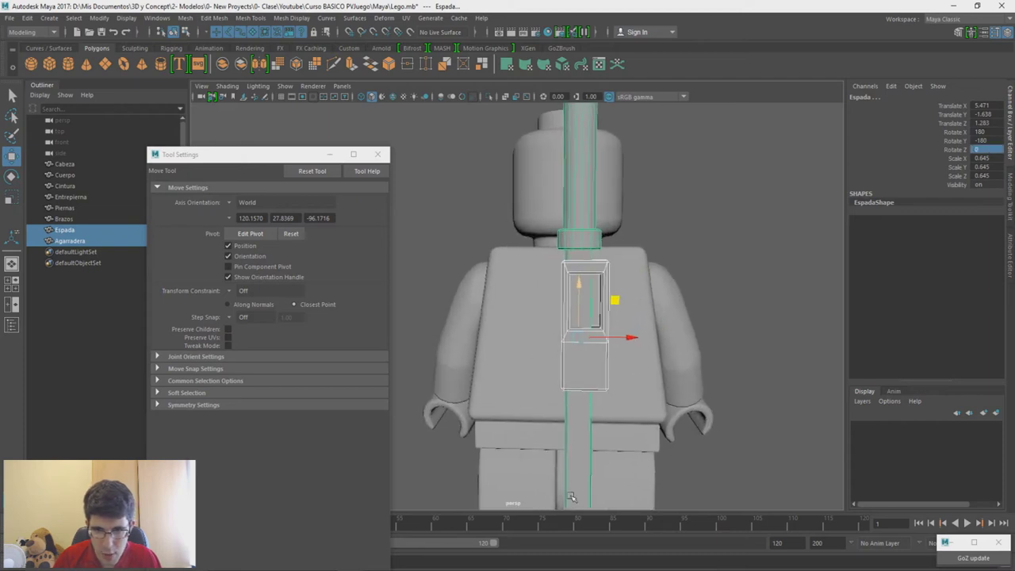
pyautogui.click(607, 325)
pyautogui.moveTo(619, 325); pyautogui.dragTo(614, 325)
pyautogui.keyDown('alt'); pyautogui.moveTo(614, 326); pyautogui.dragTo(599, 419, button='middle'); pyautogui.keyUp('alt')
pyautogui.click(567, 230)
pyautogui.moveTo(628, 182); pyautogui.dragTo(627, 226, button='right')
pyautogui.doubleClick(566, 230)
pyautogui.press('r')
pyautogui.moveTo(567, 200); pyautogui.dragTo(566, 212)
pyautogui.press('w')
pyautogui.press('r')
pyautogui.press('w')
# Step: Move the sword's blade faces slightly upward through the holder and return to object selection
pyautogui.keyDown('alt'); pyautogui.moveTo(588, 497); pyautogui.dragTo(604, 319, button='middle'); pyautogui.keyUp('alt')
pyautogui.click(586, 313)
pyautogui.press('r')
pyautogui.doubleClick(584, 281)
pyautogui.press('w')
pyautogui.moveTo(580, 288); pyautogui.dragTo(595, 262)
pyautogui.moveTo(614, 241); pyautogui.dragTo(646, 214, button='right')
# Step: Rotate the sword and Agarradera together to about -29 degrees in Z and reposition them diagonally across the back
pyautogui.keyDown('shift'); pyautogui.click(571, 353); pyautogui.keyUp('shift')
pyautogui.press('e')
pyautogui.moveTo(584, 320); pyautogui.dragTo(596, 345)
pyautogui.moveTo(583, 336)
pyautogui.keyDown('alt'); pyautogui.mouseDown(button='middle')
pyautogui.moveTo(585, 358)
pyautogui.moveTo(576, 337)
pyautogui.mouseUp(button='middle'); pyautogui.keyUp('alt')
pyautogui.moveTo(584, 326); pyautogui.dragTo(585, 330)
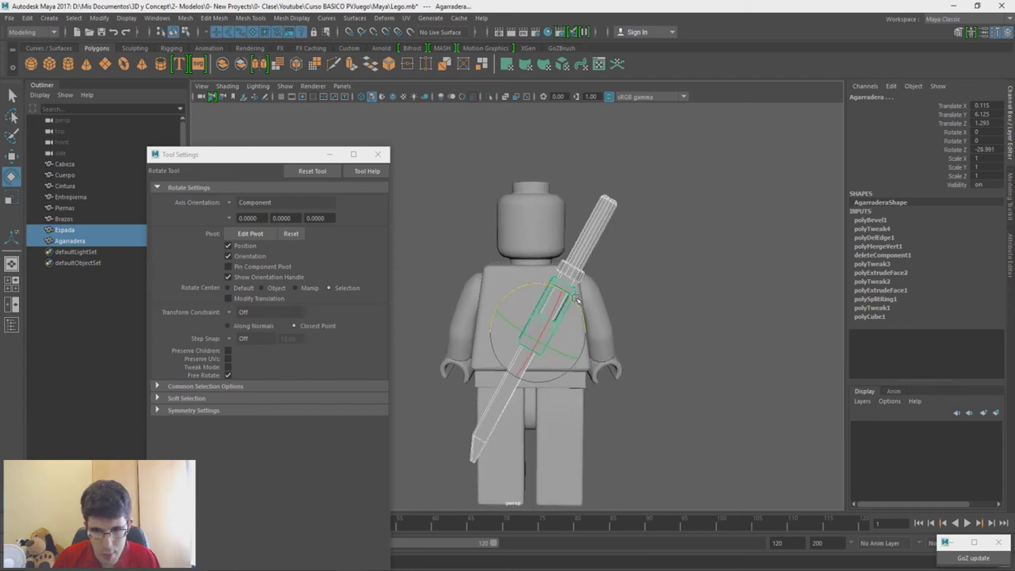
pyautogui.press('w')
pyautogui.moveTo(584, 275); pyautogui.dragTo(571, 283)
pyautogui.click(573, 259)
# Step: Inspect the sword from the front, study how the cape sits around Batman's neck in the Photos reference images, and return to Maya
pyautogui.keyDown('alt'); pyautogui.moveTo(621, 376); pyautogui.dragTo(761, 282); pyautogui.keyUp('alt')
pyautogui.keyDown('alt'); pyautogui.moveTo(586, 275); pyautogui.dragTo(532, 283); pyautogui.keyUp('alt')
pyautogui.scroll(3, 655, 246)
pyautogui.keyDown('alt'); pyautogui.moveTo(532, 283); pyautogui.dragTo(664, 310, button='middle'); pyautogui.keyUp('alt')
pyautogui.moveTo(609, 305)
pyautogui.keyDown('alt'); pyautogui.mouseDown()
pyautogui.moveTo(650, 314)
pyautogui.moveTo(609, 304)
pyautogui.mouseUp(); pyautogui.keyUp('alt')
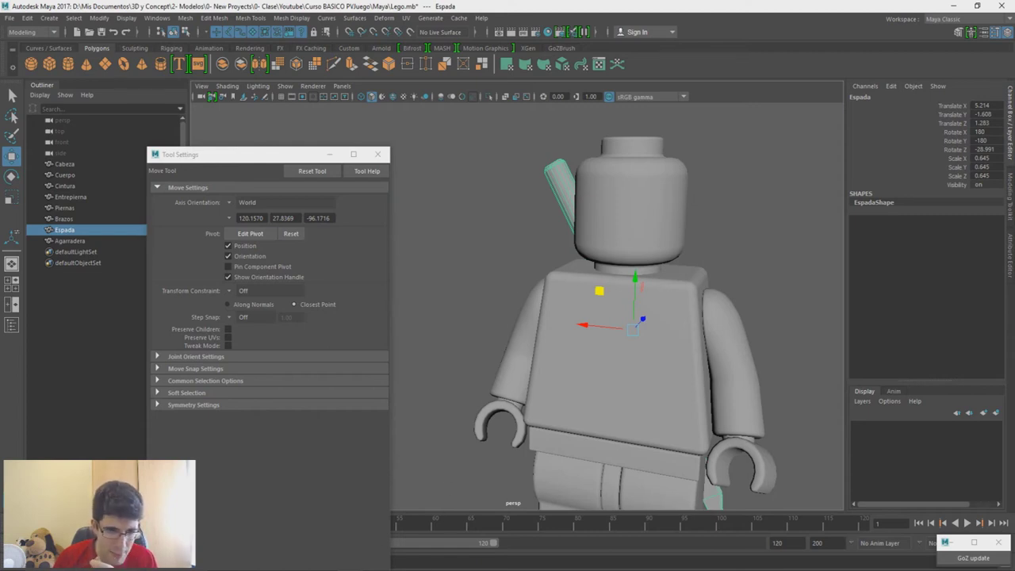
pyautogui.click(953, 5)
pyautogui.doubleClick(31, 454)
pyautogui.press('Left')
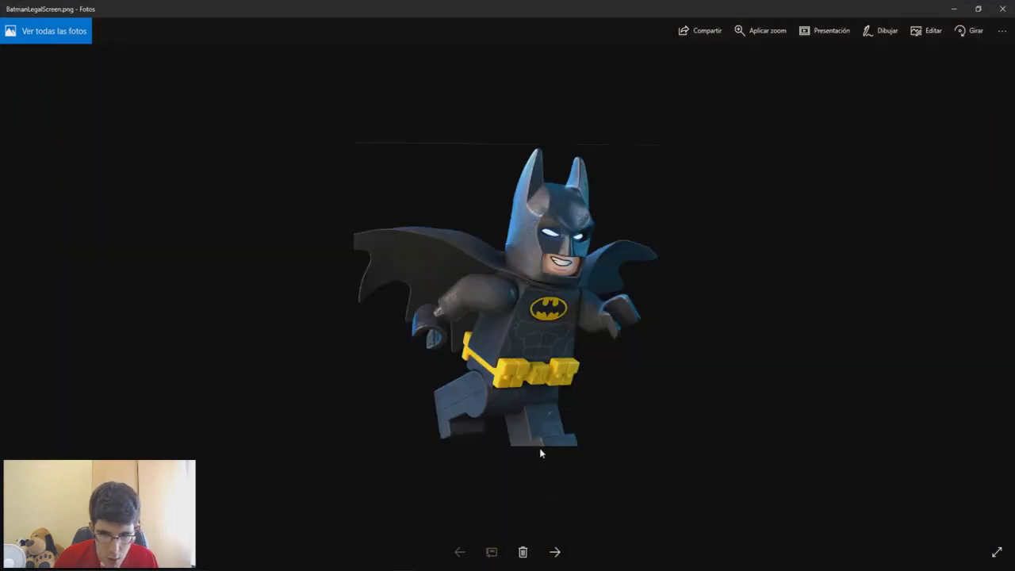
pyautogui.press('Right')
pyautogui.scroll(3, 470, 479)
pyautogui.moveTo(471, 479); pyautogui.dragTo(496, 417)
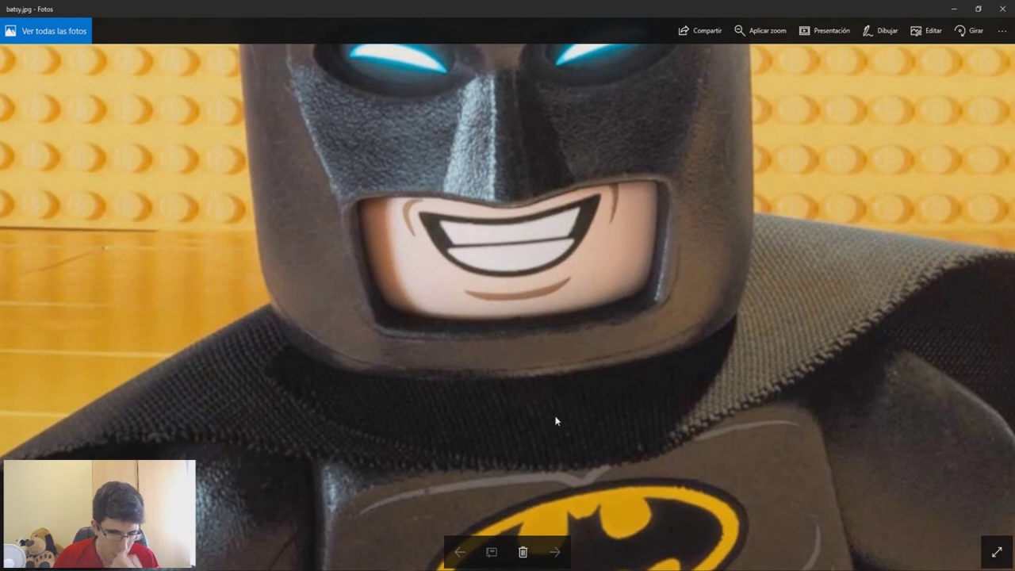
pyautogui.scroll(-3, 557, 409)
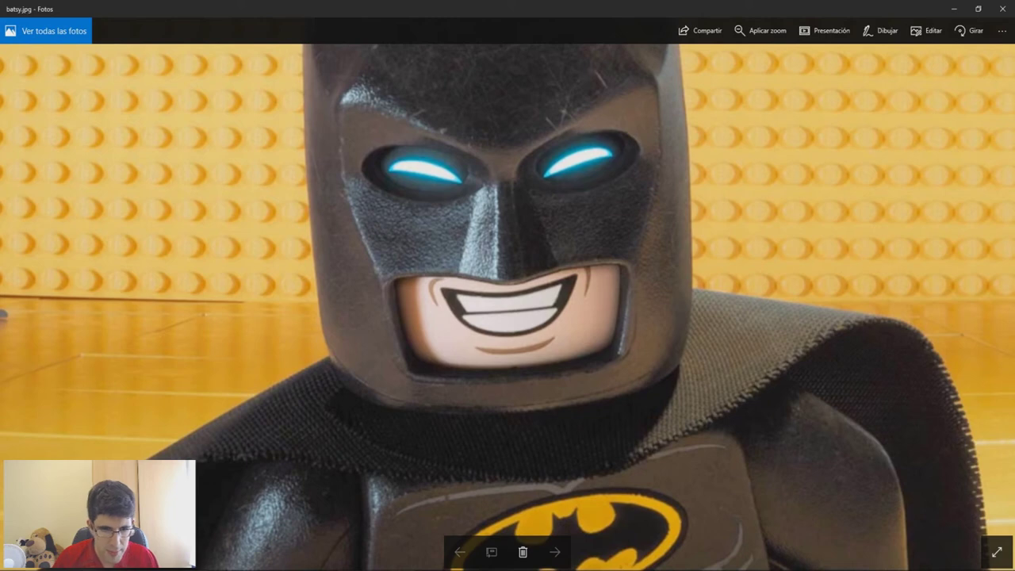
pyautogui.moveTo(350, 569)
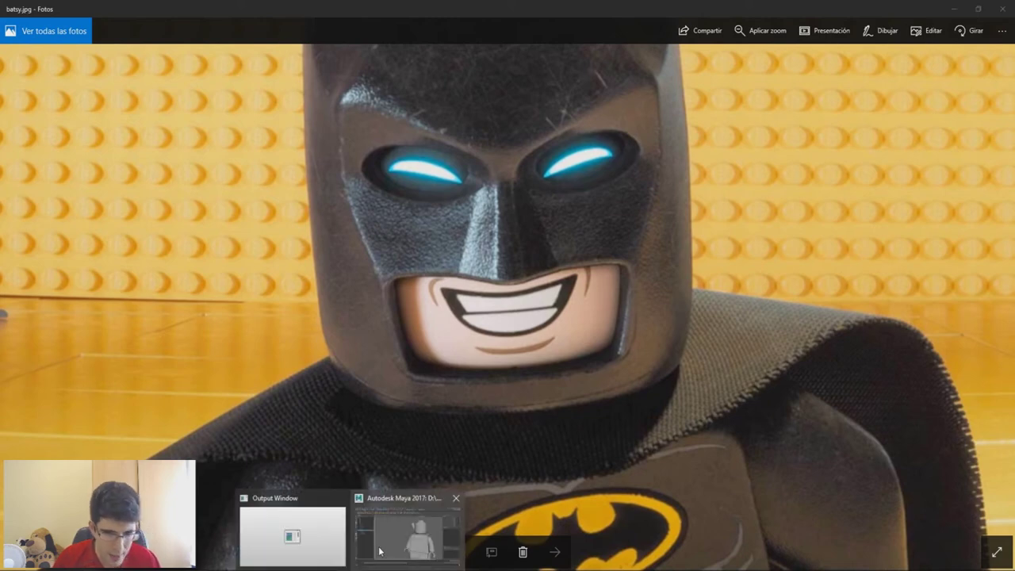
pyautogui.click(378, 551)
# Step: Close the Move tool settings, create a polygon plane and raise it above the head to about Y 10.55
pyautogui.keyDown('alt'); pyautogui.moveTo(574, 317); pyautogui.dragTo(610, 318); pyautogui.keyUp('alt')
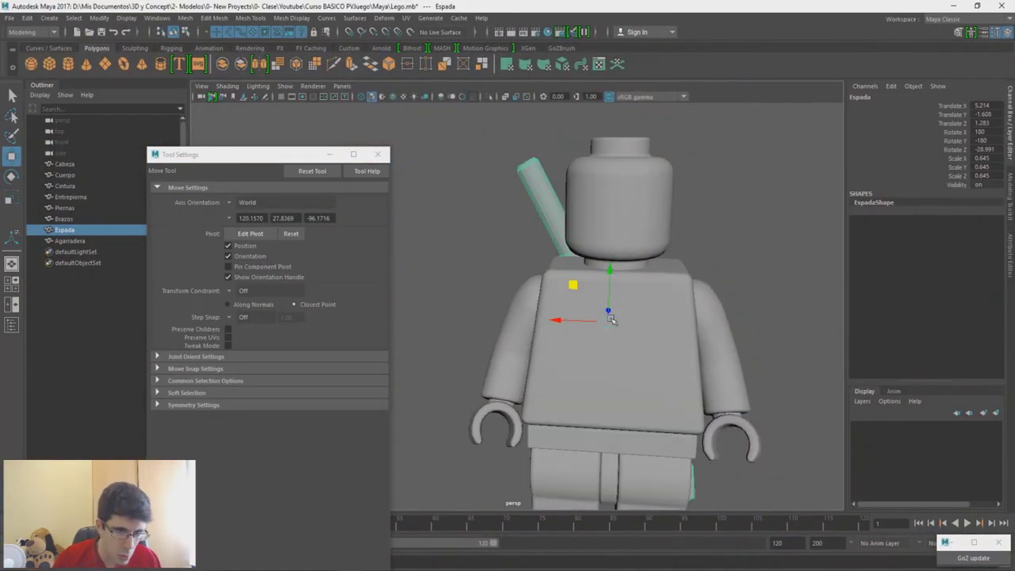
pyautogui.keyDown('alt'); pyautogui.moveTo(738, 305); pyautogui.dragTo(674, 327); pyautogui.keyUp('alt')
pyautogui.keyDown('alt'); pyautogui.moveTo(674, 327); pyautogui.dragTo(653, 230, button='middle'); pyautogui.keyUp('alt')
pyautogui.keyDown('alt'); pyautogui.moveTo(653, 230); pyautogui.dragTo(677, 88, button='right'); pyautogui.keyUp('alt')
pyautogui.click(378, 154)
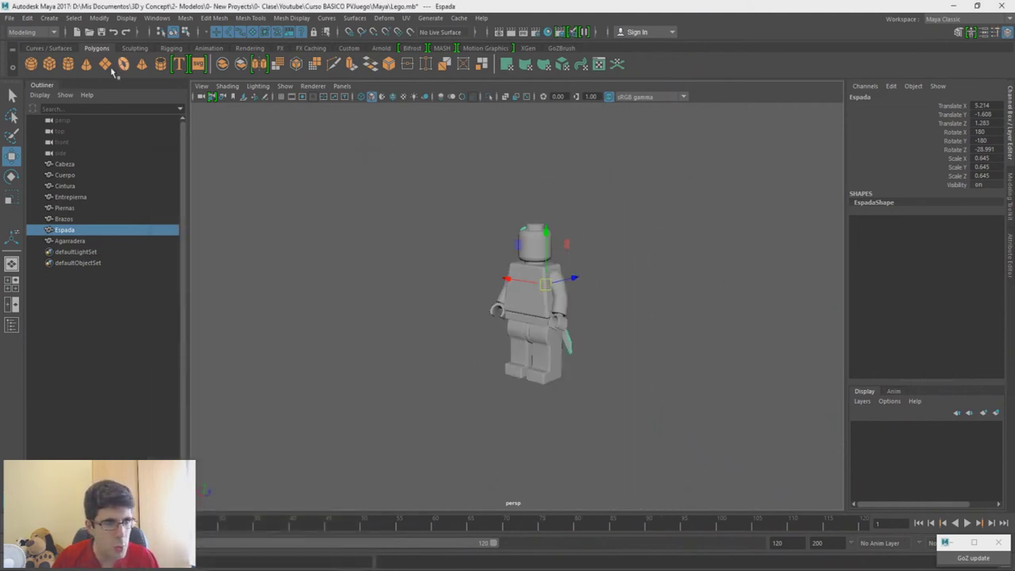
pyautogui.click(105, 64)
pyautogui.moveTo(536, 348); pyautogui.dragTo(596, 306)
pyautogui.keyDown('alt'); pyautogui.moveTo(596, 305); pyautogui.dragTo(595, 389, button='right'); pyautogui.keyUp('alt')
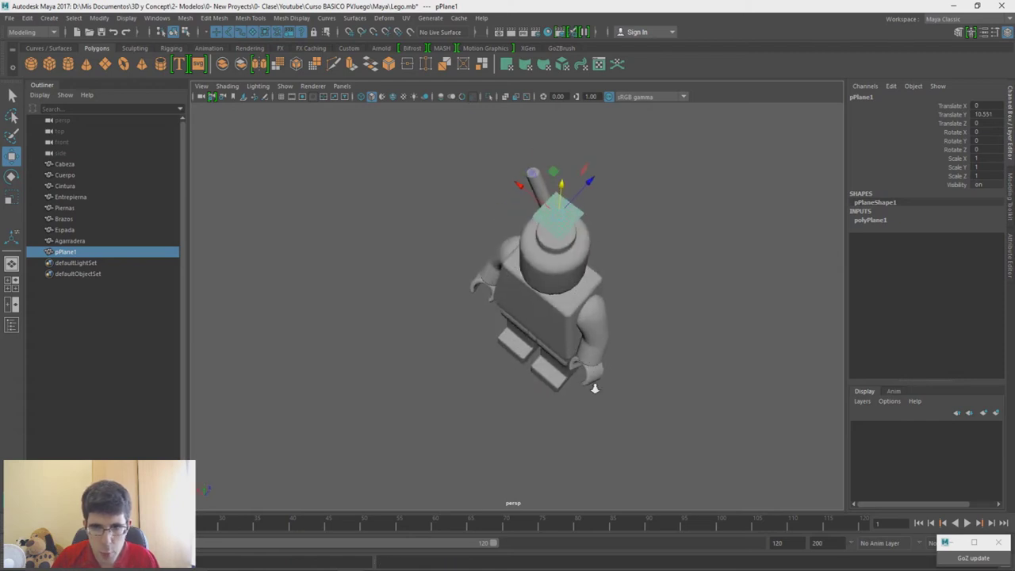
pyautogui.keyDown('alt'); pyautogui.moveTo(607, 181); pyautogui.dragTo(542, 215, button='middle'); pyautogui.keyUp('alt')
pyautogui.keyDown('alt'); pyautogui.moveTo(542, 215); pyautogui.dragTo(615, 308, button='right'); pyautogui.keyUp('alt')
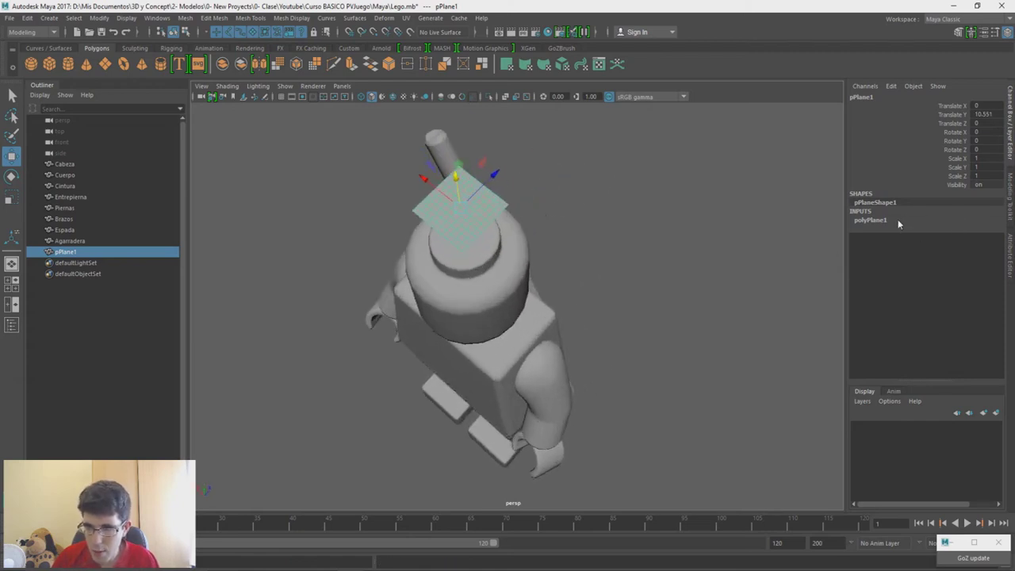
# Step: Set the plane's width and height subdivisions to 4
pyautogui.click(898, 219)
pyautogui.doubleClick(978, 247)
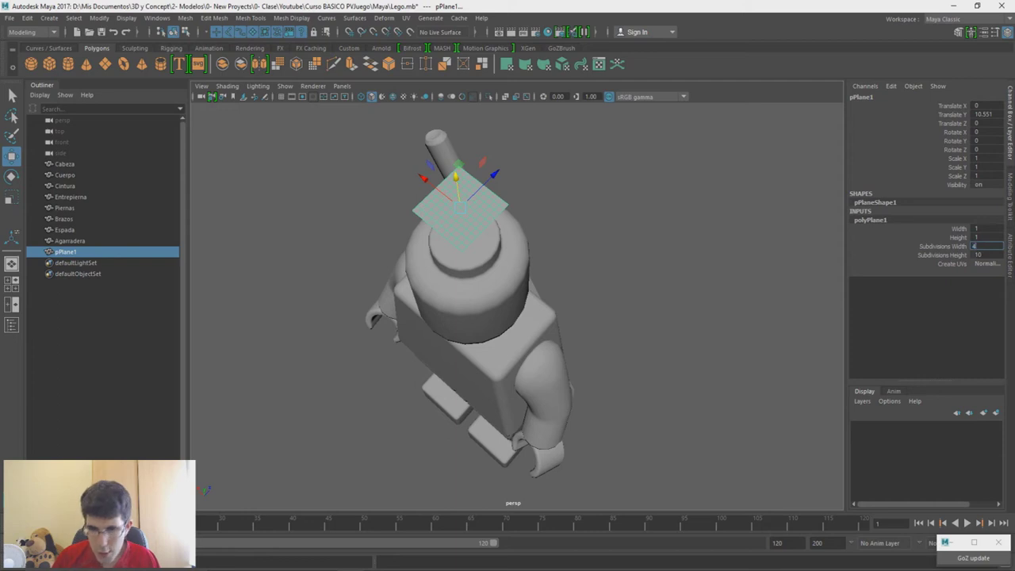
pyautogui.press('Tab')
# Step: Lower the plane to the neck at about Y 7.52 and scale it uniformly to about 2.94
pyautogui.keyDown('alt'); pyautogui.moveTo(496, 220); pyautogui.dragTo(481, 188); pyautogui.keyUp('alt')
pyautogui.keyDown('alt'); pyautogui.moveTo(476, 136); pyautogui.dragTo(480, 204, button='middle'); pyautogui.keyUp('alt')
pyautogui.moveTo(469, 122); pyautogui.dragTo(545, 161)
pyautogui.press('r')
pyautogui.keyDown('alt'); pyautogui.moveTo(583, 345); pyautogui.dragTo(633, 332); pyautogui.keyUp('alt')
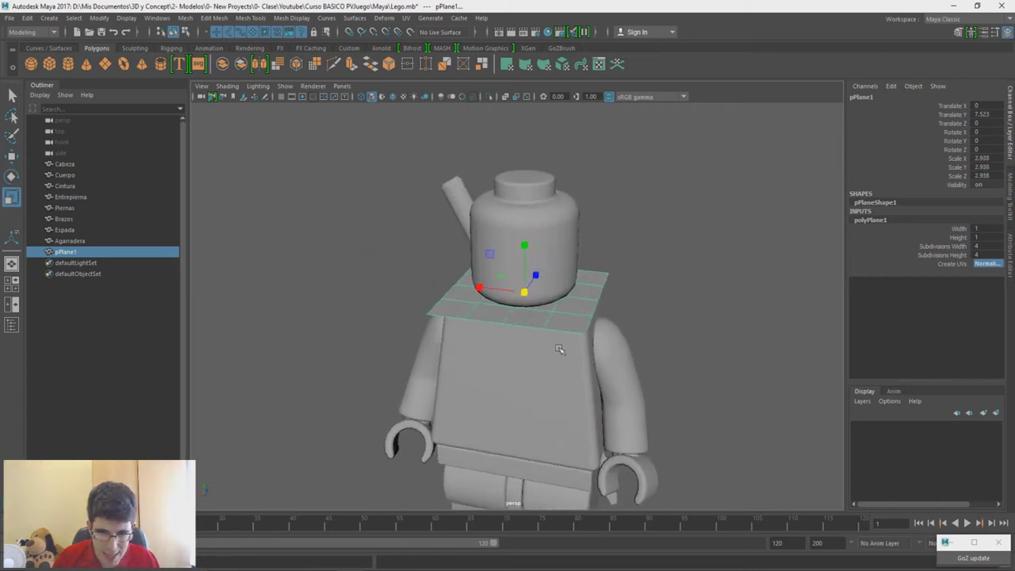
pyautogui.keyDown('alt'); pyautogui.moveTo(587, 332); pyautogui.dragTo(567, 338); pyautogui.keyUp('alt')
# Step: Isolate the plane and delete its central faces through to the front edge, leaving a U-shaped collar
pyautogui.hotkey('ctrl', '1')
pyautogui.moveTo(632, 208); pyautogui.dragTo(631, 238, button='right')
pyautogui.click(449, 348)
pyautogui.keyDown('shift'); pyautogui.click(483, 363); pyautogui.keyUp('shift')
pyautogui.keyDown('shift'); pyautogui.click(504, 337); pyautogui.keyUp('shift')
pyautogui.keyDown('shift'); pyautogui.click(525, 317); pyautogui.keyUp('shift')
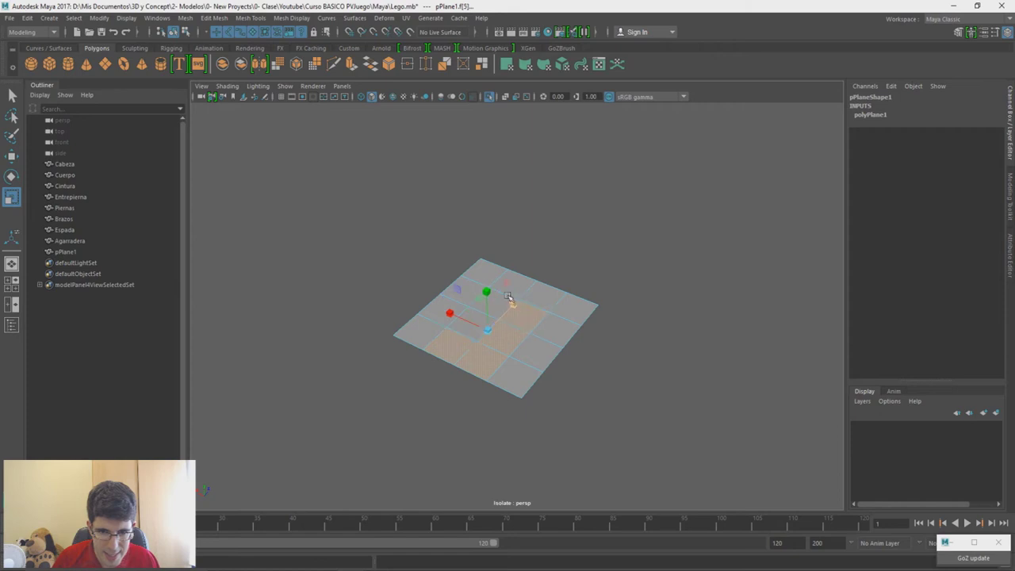
pyautogui.press('w')
pyautogui.keyDown('shift'); pyautogui.click(498, 305); pyautogui.keyUp('shift')
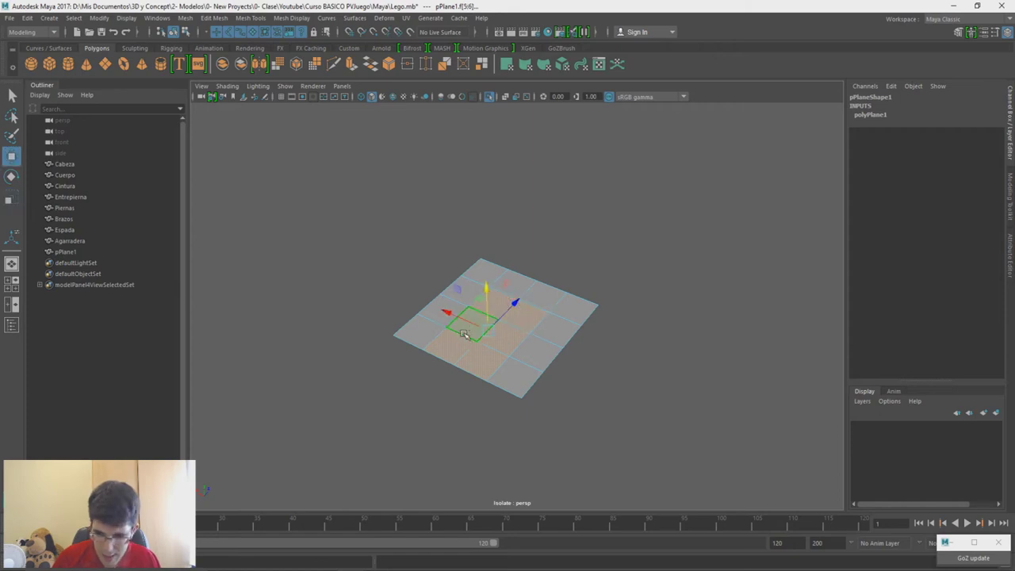
pyautogui.press('Delete')
# Step: Return the collar plane to object selection and show it together with the whole minifigure
pyautogui.hotkey('ctrl', '1')
pyautogui.keyDown('alt'); pyautogui.moveTo(558, 332); pyautogui.dragTo(481, 338); pyautogui.keyUp('alt')
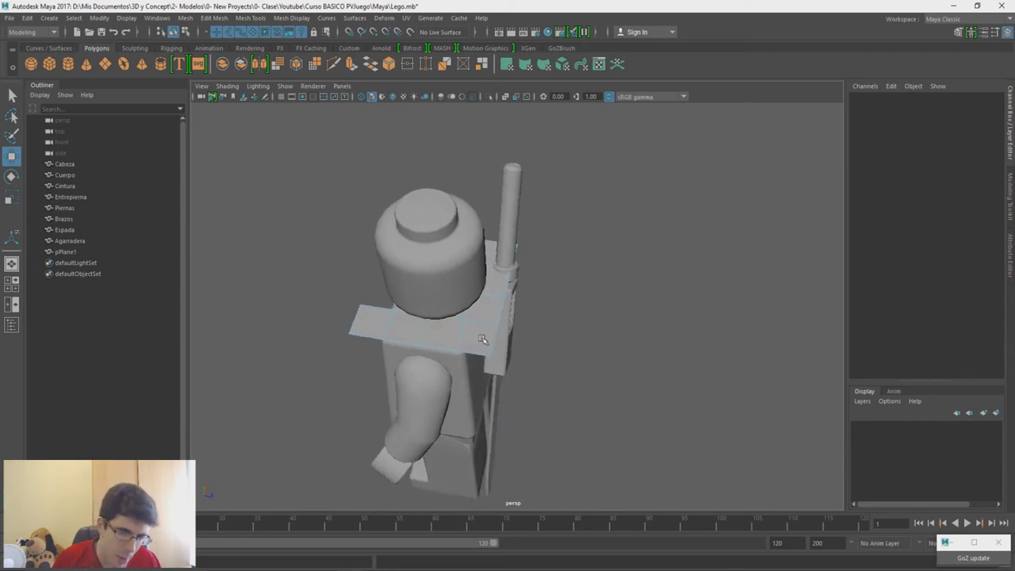
pyautogui.hotkey('ctrl', '1')
pyautogui.hotkey('ctrl', '1')
pyautogui.moveTo(579, 290); pyautogui.dragTo(608, 254, button='right')
pyautogui.hotkey('ctrl', '1')
pyautogui.moveTo(489, 345)
pyautogui.keyDown('alt'); pyautogui.mouseDown()
pyautogui.moveTo(544, 340)
pyautogui.moveTo(460, 340)
pyautogui.moveTo(485, 331)
pyautogui.mouseUp(); pyautogui.keyUp('alt')
pyautogui.hotkey('ctrl', '1')
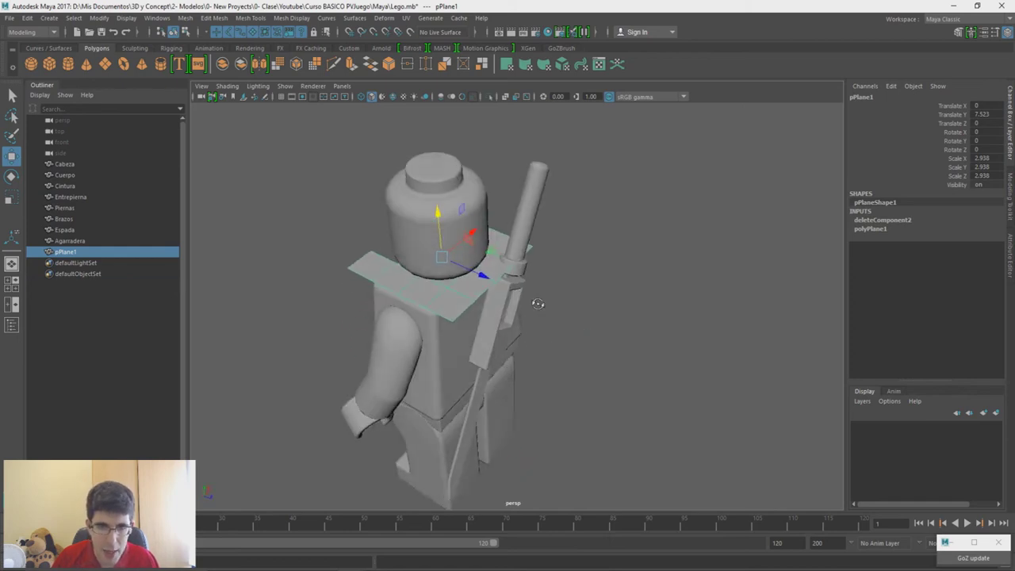
# Step: Select only the collar's rear border edges, behind the neck, and extrude them
pyautogui.keyDown('alt'); pyautogui.moveTo(537, 304); pyautogui.dragTo(539, 282); pyautogui.keyUp('alt')
pyautogui.moveTo(566, 248); pyautogui.dragTo(567, 219, button='right')
pyautogui.keyDown('alt'); pyautogui.moveTo(441, 279); pyautogui.dragTo(422, 305); pyautogui.keyUp('alt')
pyautogui.click(448, 279)
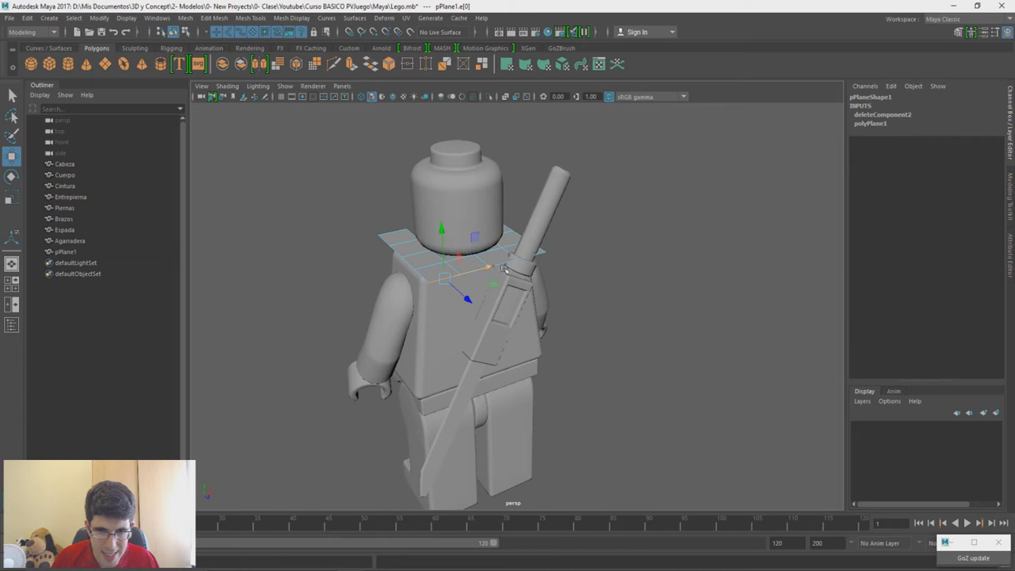
pyautogui.doubleClick(539, 256)
pyautogui.keyDown('alt'); pyautogui.moveTo(578, 267); pyautogui.dragTo(527, 325); pyautogui.keyUp('alt')
pyautogui.moveTo(631, 359); pyautogui.dragTo(380, 284)
pyautogui.keyDown('ctrl'); pyautogui.moveTo(628, 216); pyautogui.dragTo(392, 273); pyautogui.keyUp('ctrl')
pyautogui.keyDown('alt'); pyautogui.moveTo(503, 382); pyautogui.dragTo(594, 338); pyautogui.keyUp('alt')
pyautogui.keyDown('shift'); pyautogui.moveTo(584, 239); pyautogui.dragTo(584, 257, button='right'); pyautogui.keyUp('shift')
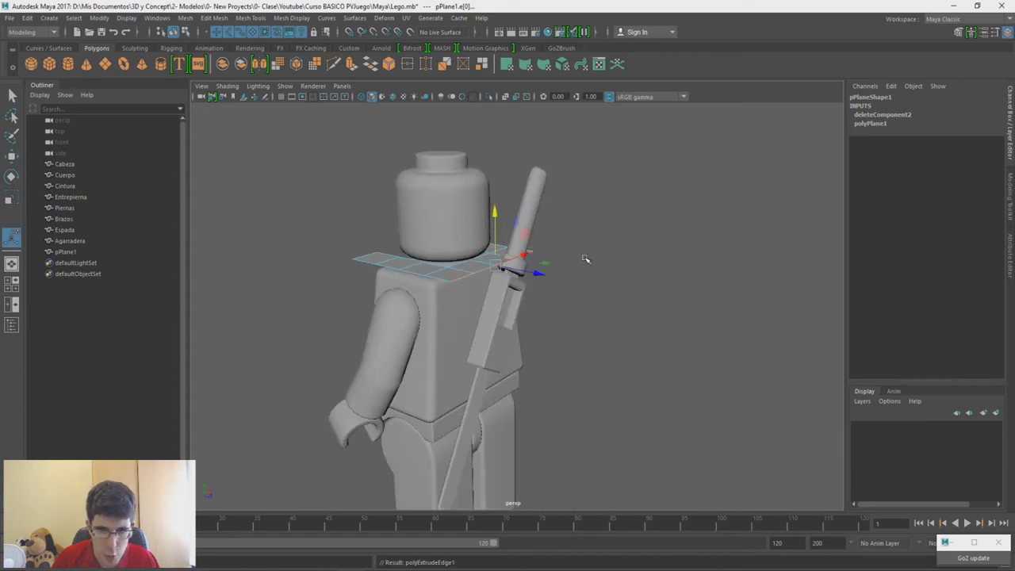
# Step: Try pulling the extruded rear edges down and backward behind the legs, and undo that move
pyautogui.moveTo(517, 223); pyautogui.dragTo(551, 431)
pyautogui.scroll(-5, 553, 357)
pyautogui.keyDown('alt'); pyautogui.moveTo(578, 363); pyautogui.dragTo(570, 288, button='middle'); pyautogui.keyUp('alt')
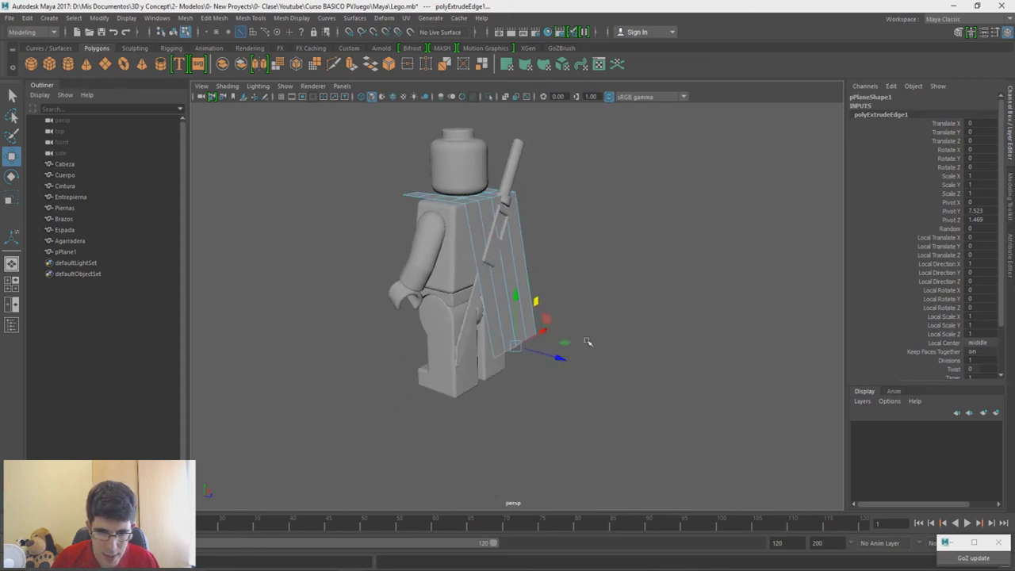
pyautogui.keyDown('alt'); pyautogui.moveTo(589, 341); pyautogui.dragTo(561, 342); pyautogui.keyUp('alt')
pyautogui.hotkey('ctrl', 'z')
# Step: Pull the extruded edges down behind the legs to form the cape's back panel, and adjust the height of its hem
pyautogui.moveTo(513, 165); pyautogui.dragTo(525, 397)
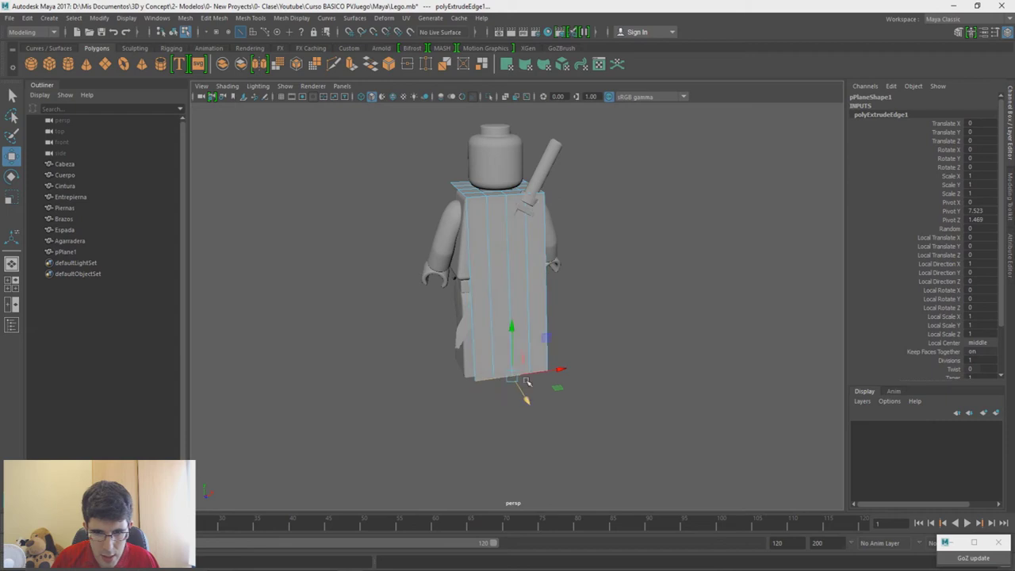
pyautogui.moveTo(514, 347); pyautogui.dragTo(513, 307)
pyautogui.keyDown('alt'); pyautogui.moveTo(490, 365); pyautogui.dragTo(542, 376); pyautogui.keyUp('alt')
# Step: Examine the cape's length and outline in the full-figure Batman reference in Photos, and return to Maya
pyautogui.moveTo(436, 564)
pyautogui.click(439, 527)
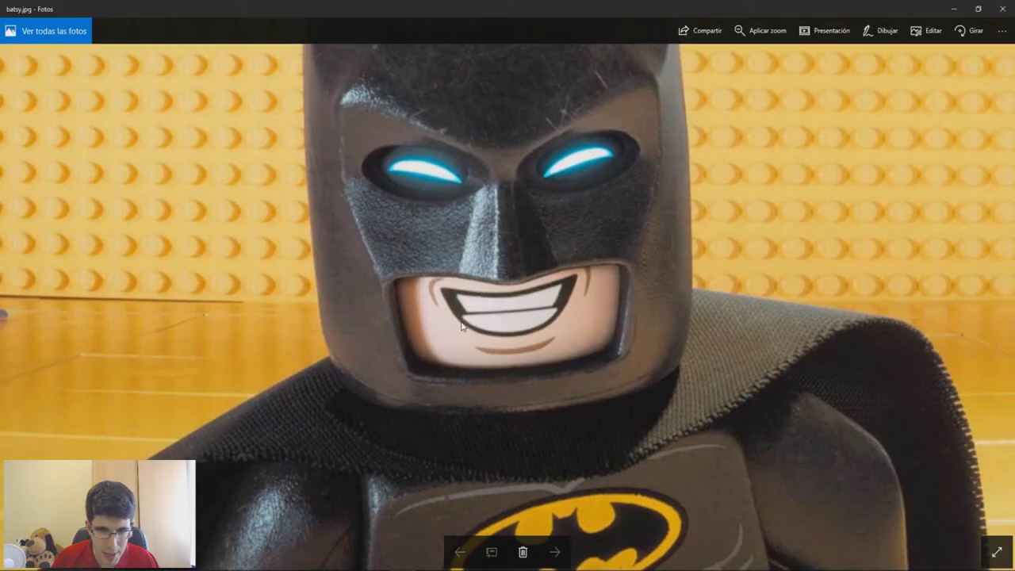
pyautogui.press('Right')
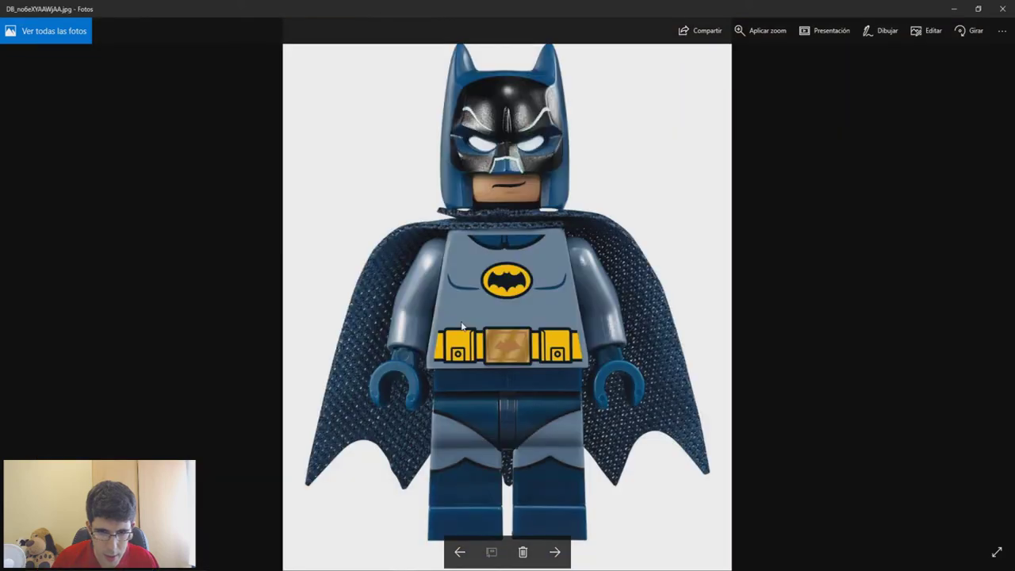
pyautogui.moveTo(353, 567)
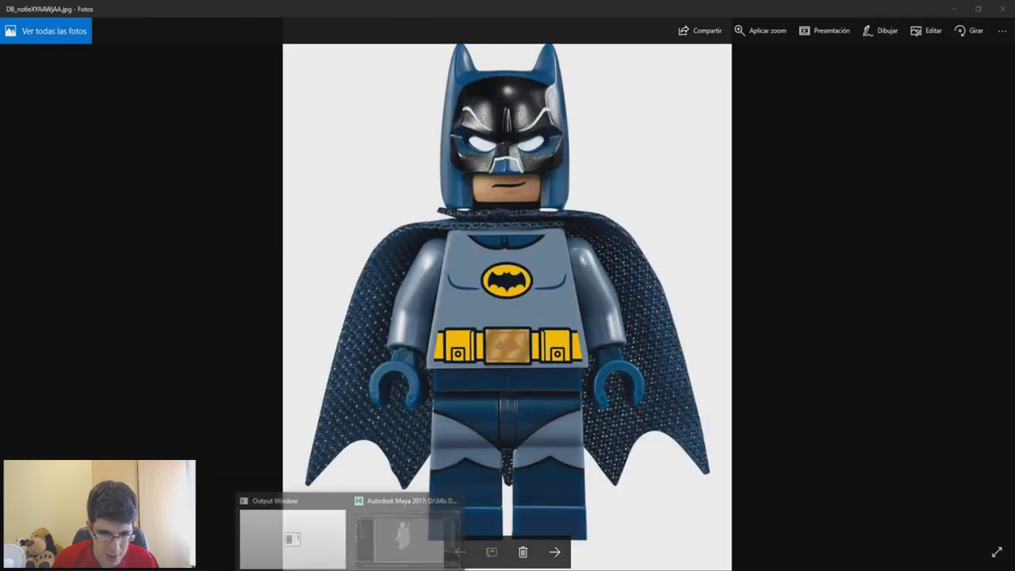
pyautogui.click(395, 529)
# Step: Reposition the cape's hem just above the feet and check the panel's slope from the back and sides
pyautogui.keyDown('alt'); pyautogui.moveTo(495, 388); pyautogui.dragTo(494, 362); pyautogui.keyUp('alt')
pyautogui.moveTo(510, 299); pyautogui.dragTo(555, 350)
pyautogui.keyDown('alt'); pyautogui.moveTo(553, 273); pyautogui.dragTo(556, 328, button='middle'); pyautogui.keyUp('alt')
pyautogui.keyDown('alt'); pyautogui.moveTo(555, 328); pyautogui.dragTo(442, 332); pyautogui.keyUp('alt')
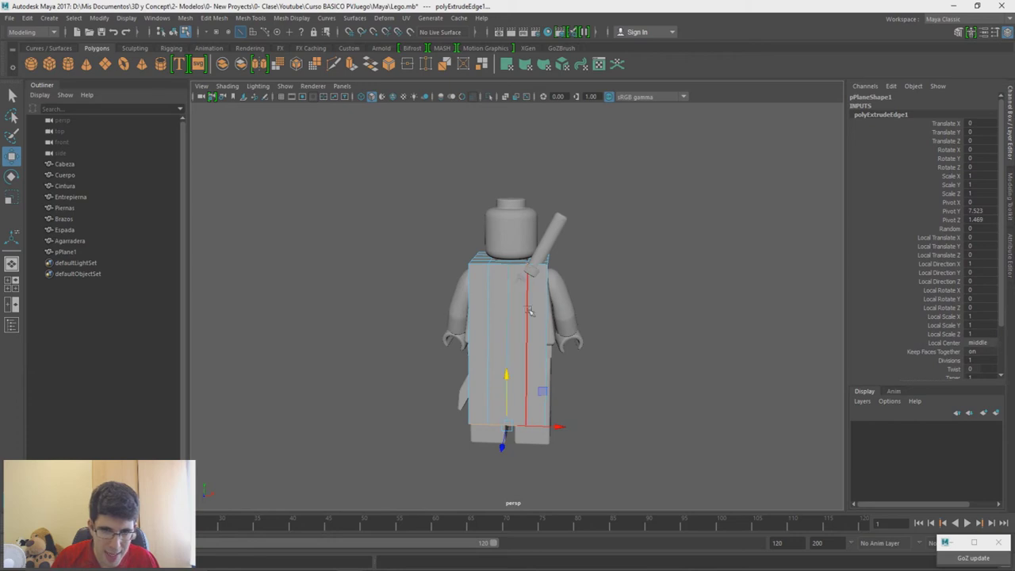
pyautogui.keyDown('alt'); pyautogui.moveTo(559, 299); pyautogui.dragTo(464, 300); pyautogui.keyUp('alt')
pyautogui.keyDown('alt'); pyautogui.moveTo(512, 265); pyautogui.dragTo(554, 274); pyautogui.keyUp('alt')
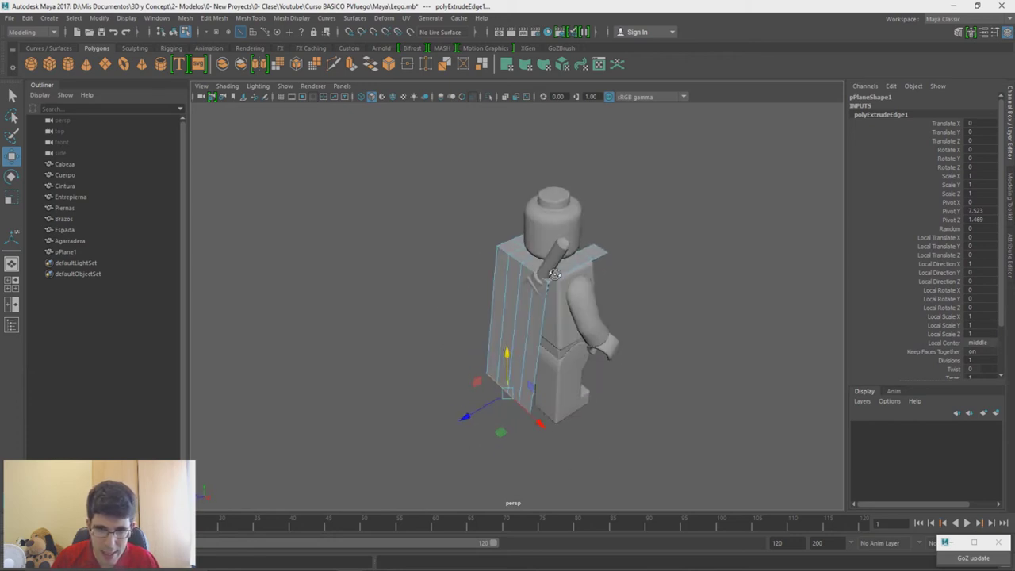
pyautogui.scroll(3, 589, 358)
pyautogui.keyDown('alt'); pyautogui.moveTo(589, 358); pyautogui.dragTo(539, 359); pyautogui.keyUp('alt')
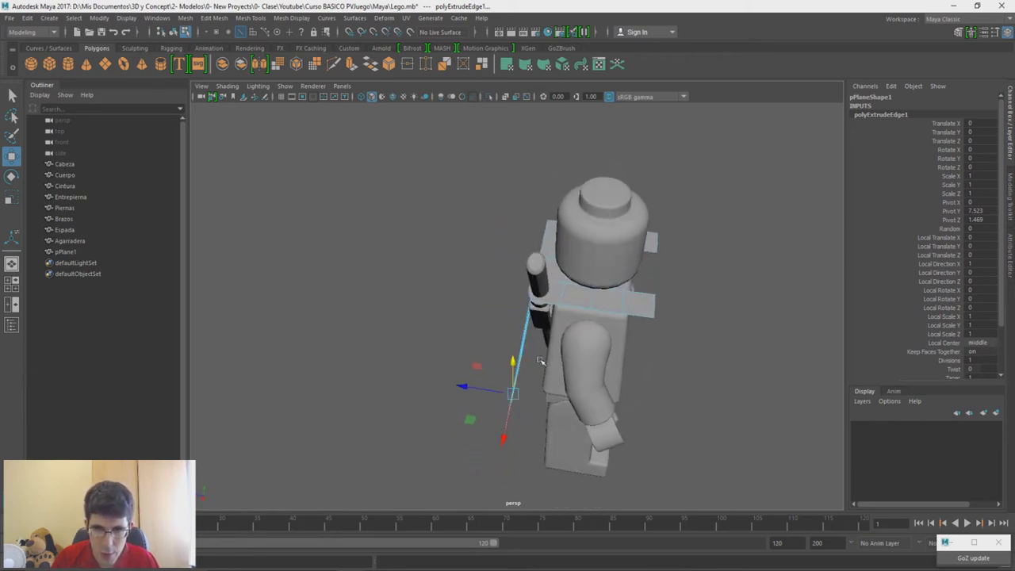
pyautogui.keyDown('alt'); pyautogui.moveTo(497, 392); pyautogui.dragTo(585, 385); pyautogui.keyUp('alt')
pyautogui.moveTo(500, 345)
pyautogui.keyDown('alt'); pyautogui.mouseDown()
pyautogui.moveTo(539, 398)
pyautogui.moveTo(507, 381)
pyautogui.moveTo(496, 354)
pyautogui.mouseUp(); pyautogui.keyUp('alt')
# Step: Return the cape to object selection and isolate it in the viewport
pyautogui.moveTo(574, 259); pyautogui.dragTo(622, 243, button='right')
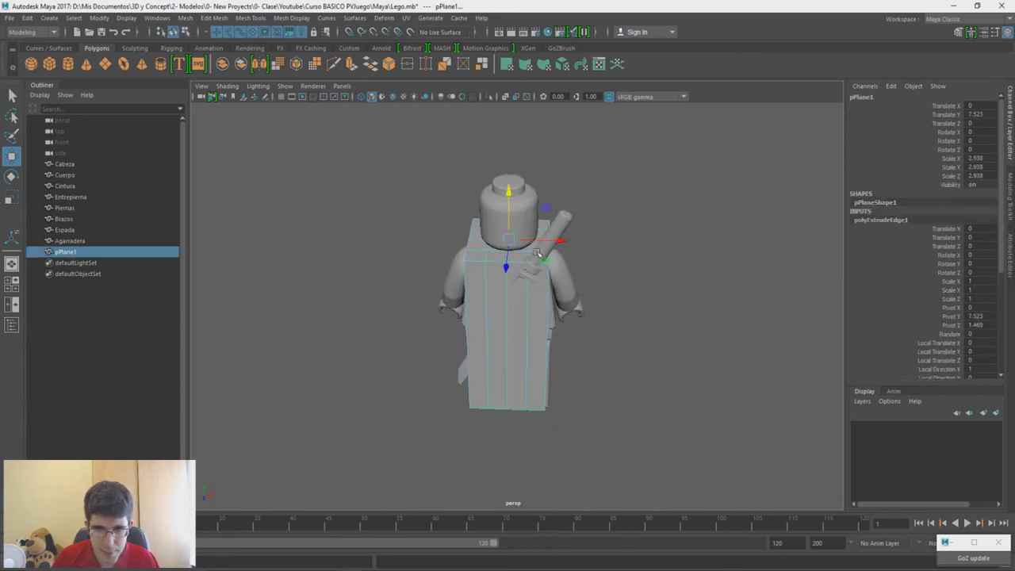
pyautogui.click(539, 253)
pyautogui.hotkey('ctrl', '1')
pyautogui.hotkey('ctrl', '1')
pyautogui.click(476, 272)
pyautogui.hotkey('ctrl', '1')
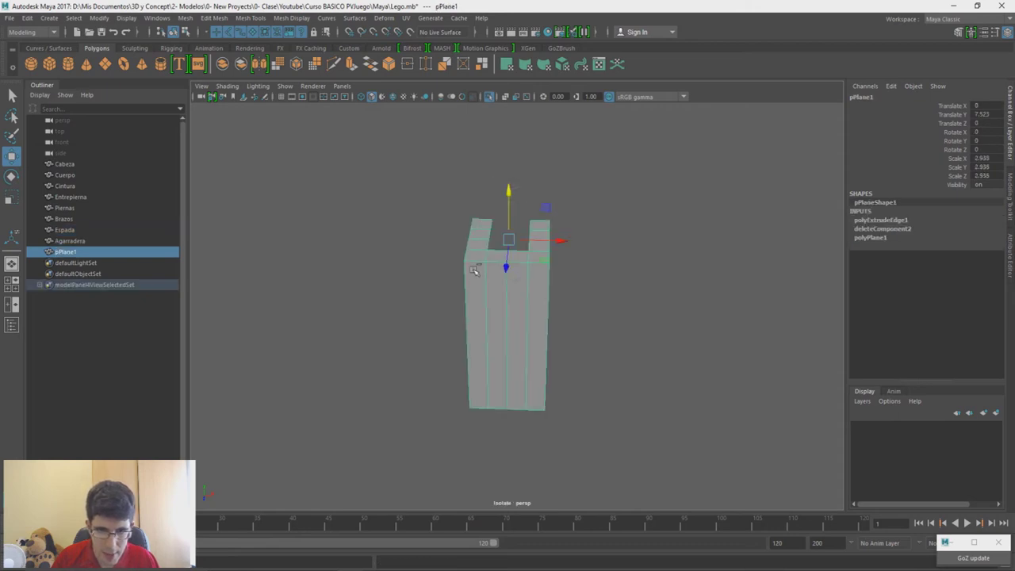
# Step: Move the neck opening's inner corner vertex diagonally into the opening on one side of the cape's collar
pyautogui.keyDown('alt'); pyautogui.moveTo(495, 278); pyautogui.dragTo(540, 291); pyautogui.keyUp('alt')
pyautogui.keyDown('alt'); pyautogui.moveTo(518, 242); pyautogui.dragTo(562, 384, button='right'); pyautogui.keyUp('alt')
pyautogui.keyDown('alt'); pyautogui.moveTo(443, 193); pyautogui.dragTo(489, 251, button='middle'); pyautogui.keyUp('alt')
pyautogui.keyDown('alt'); pyautogui.moveTo(353, 194); pyautogui.dragTo(397, 280, button='right'); pyautogui.keyUp('alt')
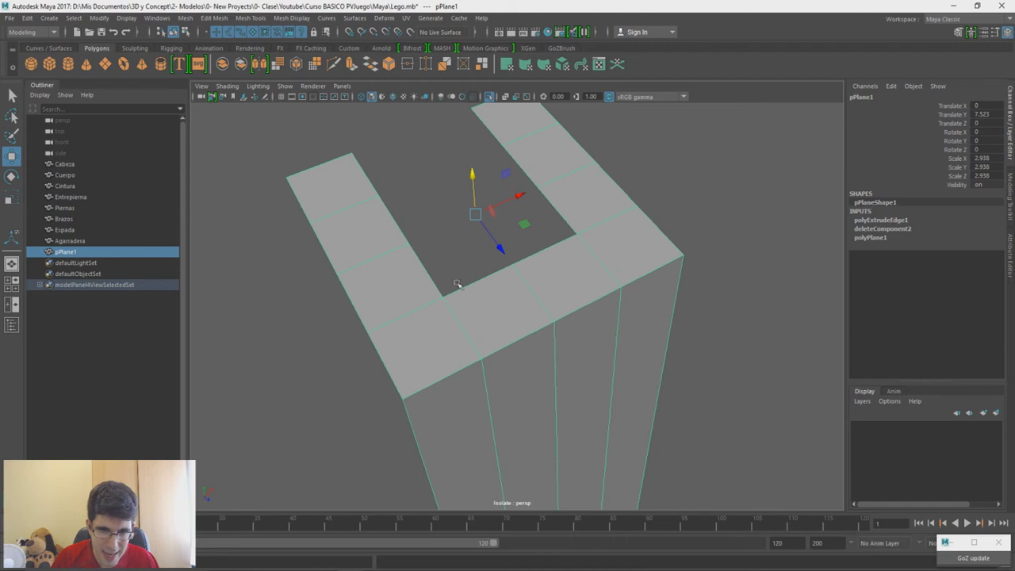
pyautogui.keyDown('alt'); pyautogui.moveTo(506, 259); pyautogui.dragTo(423, 221); pyautogui.keyUp('alt')
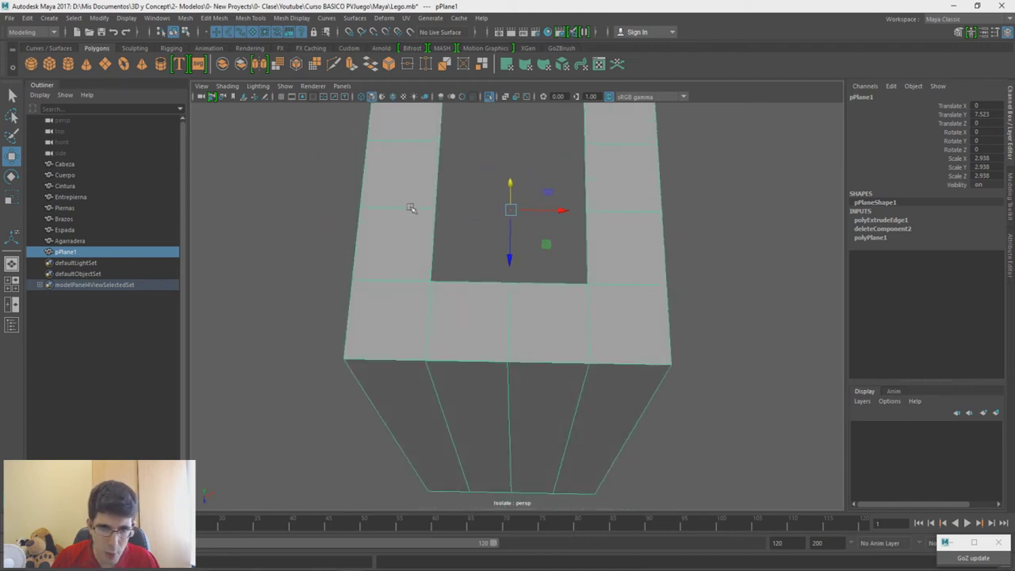
pyautogui.moveTo(463, 324)
pyautogui.keyDown('alt'); pyautogui.mouseDown()
pyautogui.moveTo(471, 265)
pyautogui.moveTo(483, 297)
pyautogui.moveTo(467, 304)
pyautogui.mouseUp(); pyautogui.keyUp('alt')
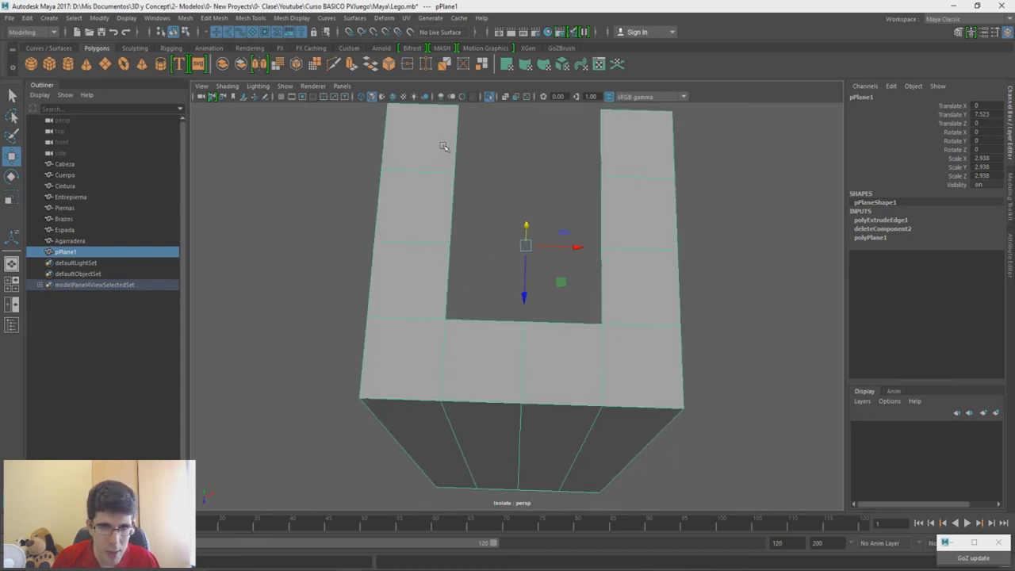
pyautogui.keyDown('alt'); pyautogui.moveTo(443, 147); pyautogui.dragTo(450, 188); pyautogui.keyUp('alt')
pyautogui.moveTo(476, 291); pyautogui.dragTo(405, 268, button='right')
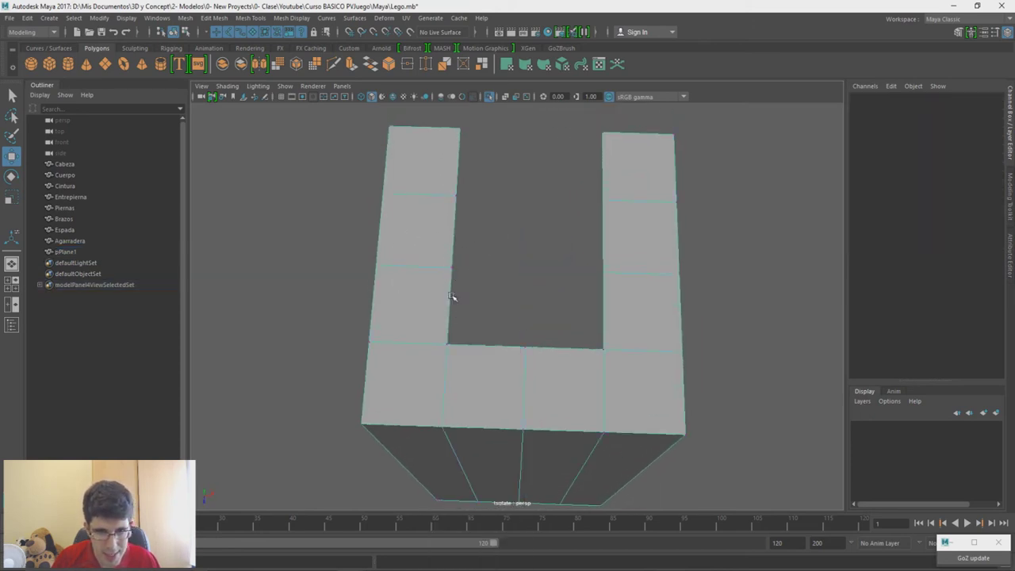
pyautogui.click(449, 342)
pyautogui.moveTo(481, 337)
pyautogui.keyDown('alt'); pyautogui.mouseDown()
pyautogui.moveTo(445, 329)
pyautogui.moveTo(480, 322)
pyautogui.mouseUp(); pyautogui.keyUp('alt')
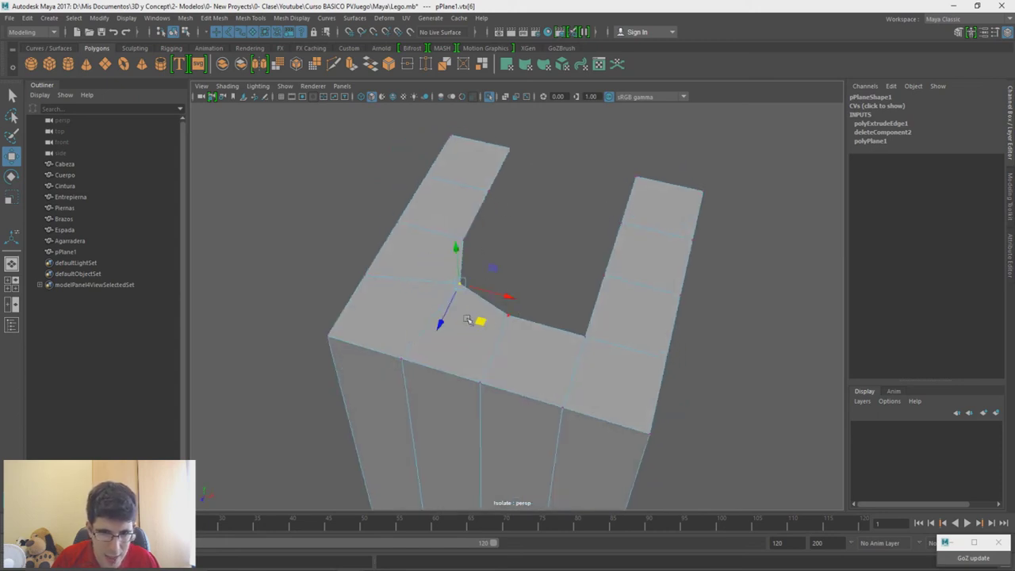
# Step: Multi-Cut a diagonal edge across the collar's outer corner, from the strap's outer border to the second vertex along the back edge
pyautogui.keyDown('alt'); pyautogui.moveTo(439, 347); pyautogui.dragTo(391, 257); pyautogui.keyUp('alt')
pyautogui.keyDown('shift'); pyautogui.rightClick(368, 228); pyautogui.keyUp('shift')
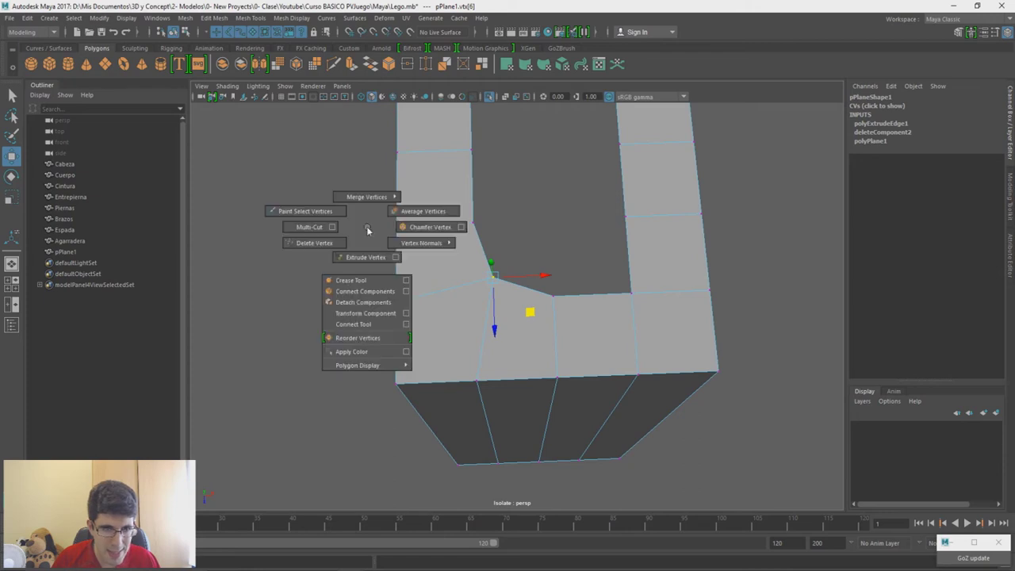
pyautogui.click(309, 227)
pyautogui.click(472, 223)
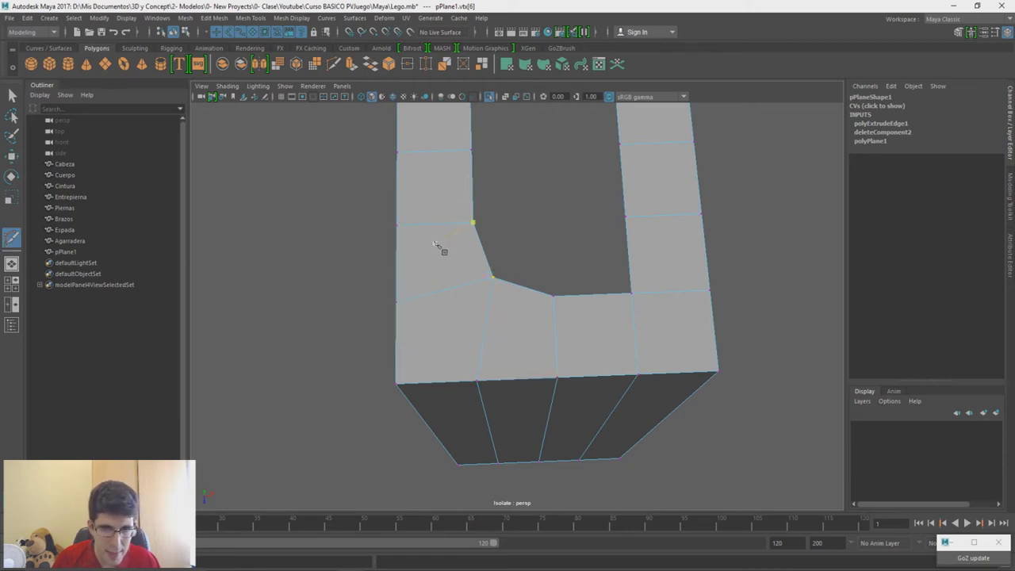
pyautogui.click(400, 231)
pyautogui.click(416, 298)
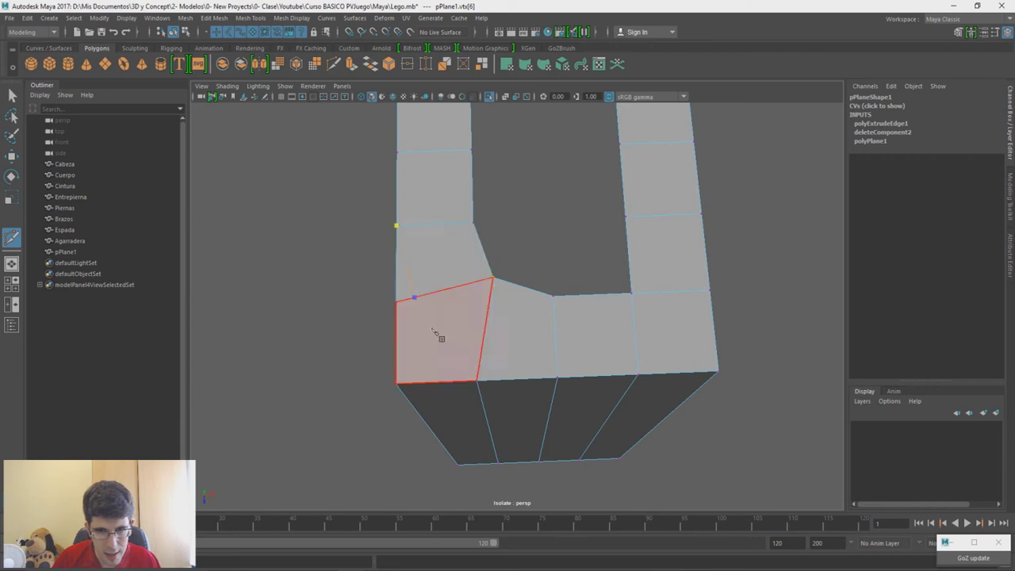
pyautogui.click(486, 385)
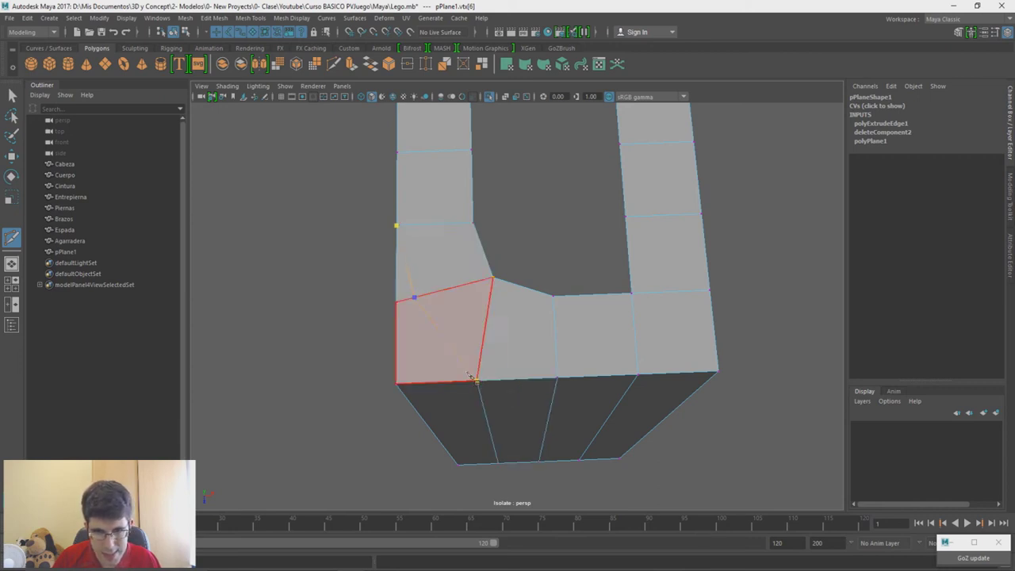
pyautogui.press('w')
# Step: Cut a second edge from that back-edge vertex to the neck opening's border, and delete the original edge beside it
pyautogui.click(525, 245)
pyautogui.moveTo(533, 242); pyautogui.dragTo(468, 249, button='right')
pyautogui.click(512, 275)
pyautogui.keyDown('shift'); pyautogui.moveTo(512, 274); pyautogui.dragTo(494, 274, button='right'); pyautogui.keyUp('shift')
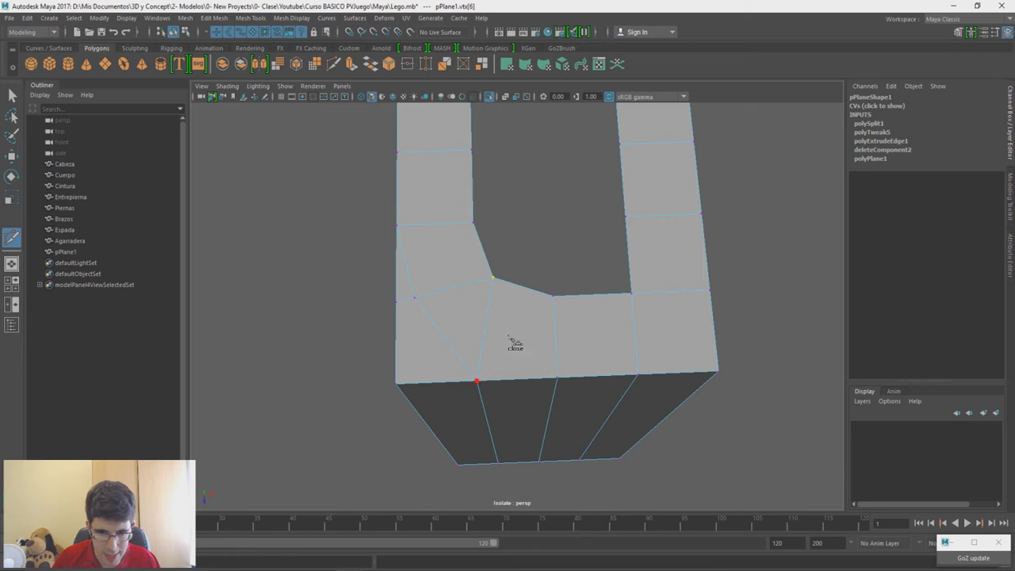
pyautogui.press('w')
pyautogui.moveTo(526, 251); pyautogui.dragTo(529, 224, button='right')
pyautogui.click(492, 294)
pyautogui.hotkey('ctrl', 'Delete')
# Step: Reposition the two inner corner vertices to round the neck opening
pyautogui.moveTo(528, 271); pyautogui.dragTo(484, 268, button='right')
pyautogui.click(492, 277)
pyautogui.moveTo(532, 315)
pyautogui.mouseDown()
pyautogui.moveTo(520, 298)
pyautogui.moveTo(545, 324)
pyautogui.mouseUp()
pyautogui.click(515, 284)
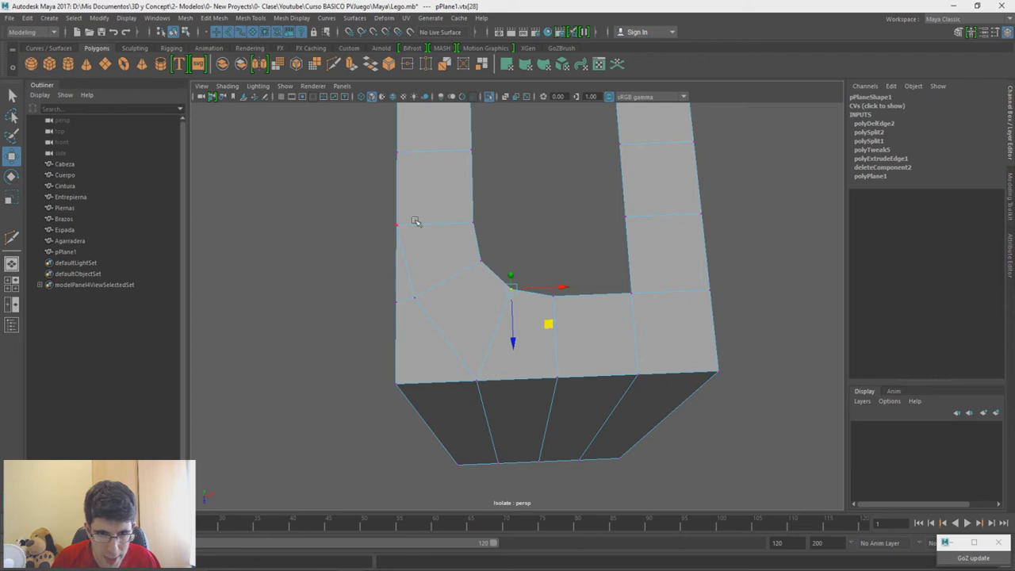
# Step: Try to target-weld the new cut vertex onto the neighbouring vertex on the strap's outer border, and undo the merge
pyautogui.keyDown('alt'); pyautogui.moveTo(415, 223); pyautogui.dragTo(438, 199, button='middle'); pyautogui.keyUp('alt')
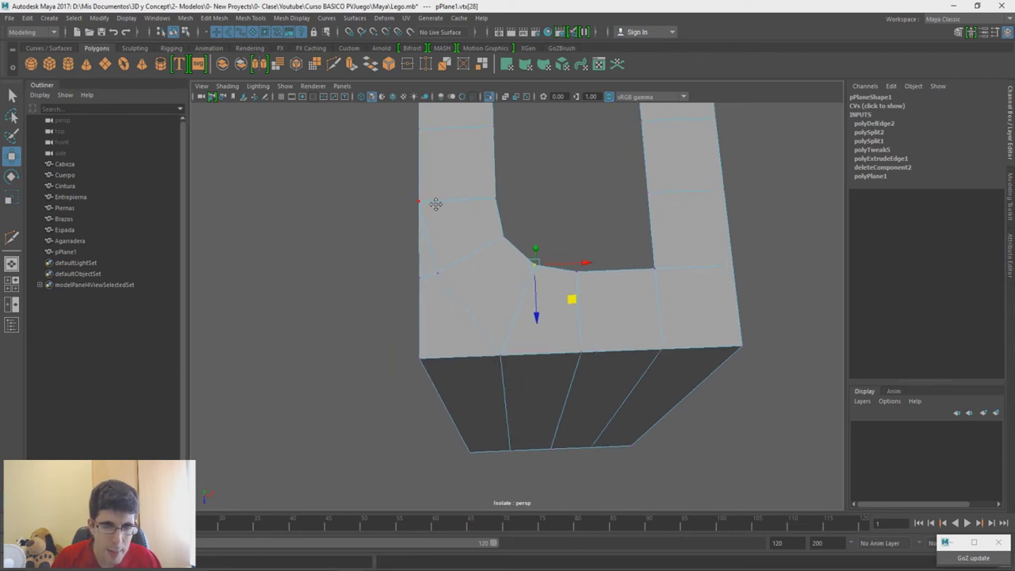
pyautogui.click(440, 274)
pyautogui.moveTo(442, 273)
pyautogui.keyDown('shift'); pyautogui.mouseDown(button='right')
pyautogui.moveTo(444, 237)
pyautogui.moveTo(446, 254)
pyautogui.mouseUp(button='right'); pyautogui.keyUp('shift')
pyautogui.moveTo(422, 276); pyautogui.dragTo(421, 276)
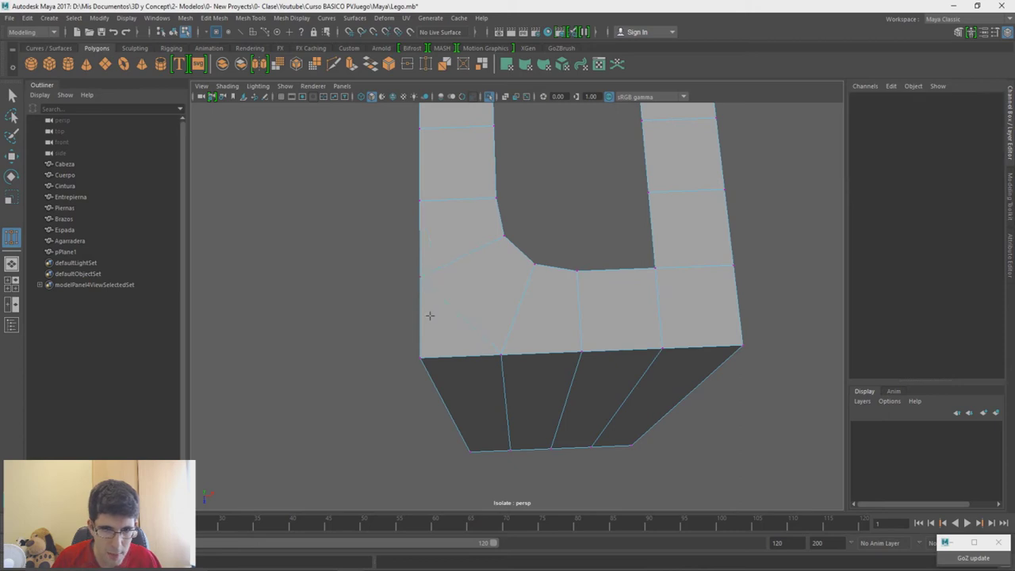
pyautogui.keyDown('alt'); pyautogui.moveTo(402, 309); pyautogui.dragTo(442, 344); pyautogui.keyUp('alt')
pyautogui.hotkey('ctrl', 'z')
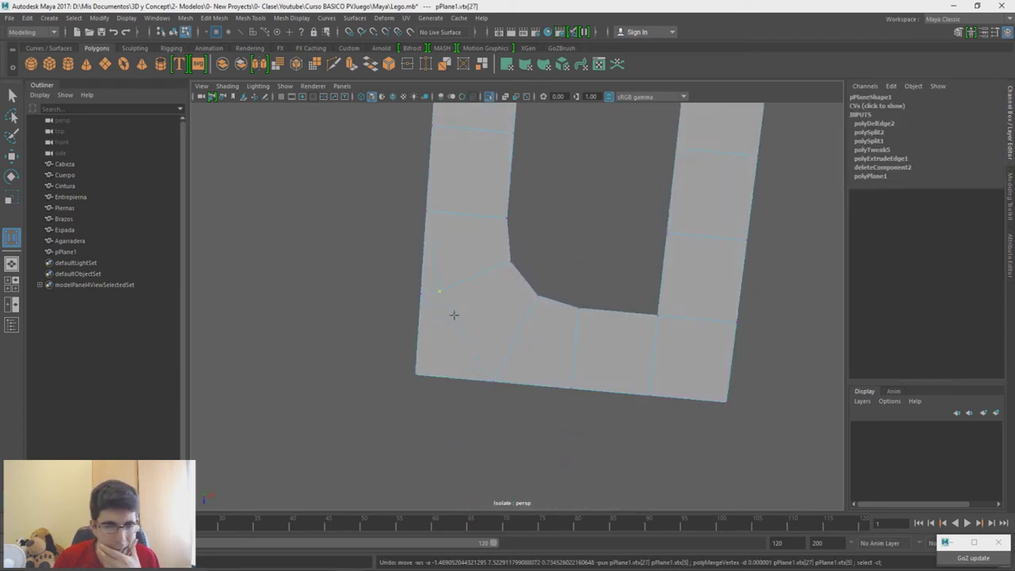
# Step: Weld the collar's outer back corner vertex onto the new cut vertex, and delete the leftover triangular face
pyautogui.keyDown('alt'); pyautogui.moveTo(465, 307); pyautogui.dragTo(549, 300); pyautogui.keyUp('alt')
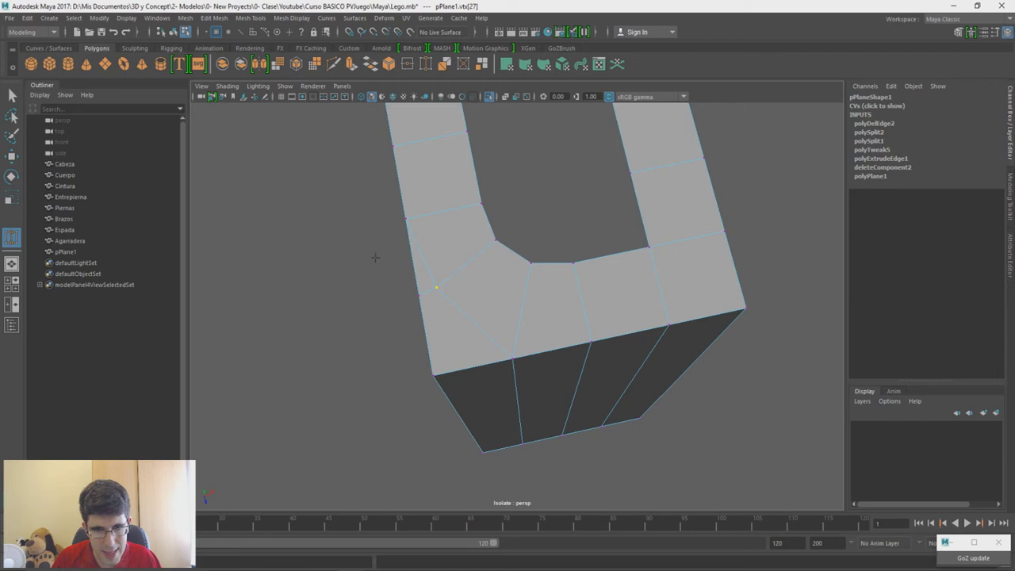
pyautogui.keyDown('alt'); pyautogui.moveTo(384, 271); pyautogui.dragTo(438, 286); pyautogui.keyUp('alt')
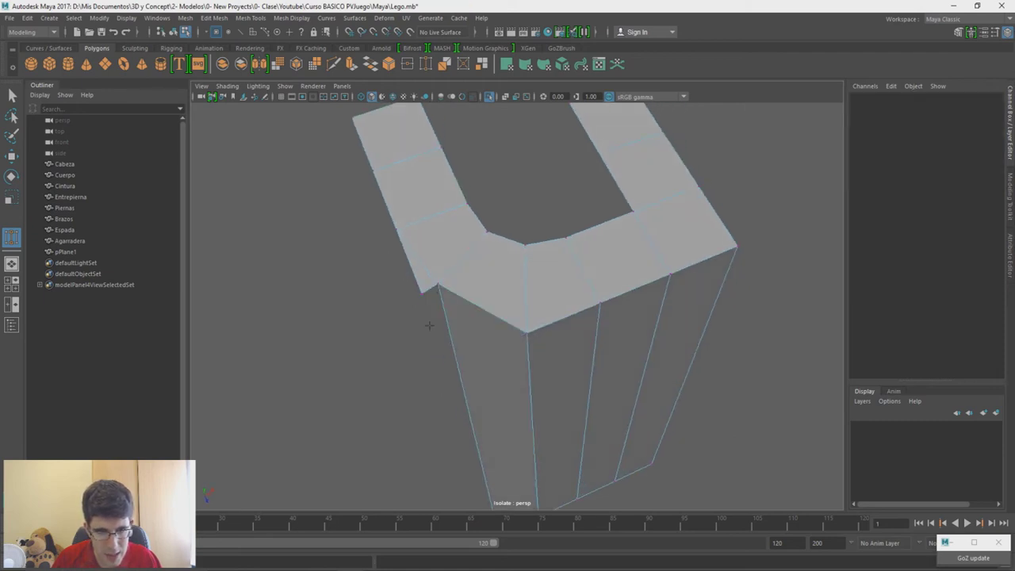
pyautogui.keyDown('alt'); pyautogui.moveTo(429, 326); pyautogui.dragTo(402, 309); pyautogui.keyUp('alt')
pyautogui.moveTo(401, 266); pyautogui.dragTo(385, 312, button='right')
pyautogui.press('w')
pyautogui.click(426, 271)
pyautogui.press('Delete')
# Step: Move the collar's new outer corner vertex outward to smooth the curve between strap and back panel
pyautogui.keyDown('alt'); pyautogui.moveTo(574, 403); pyautogui.dragTo(550, 365); pyautogui.keyUp('alt')
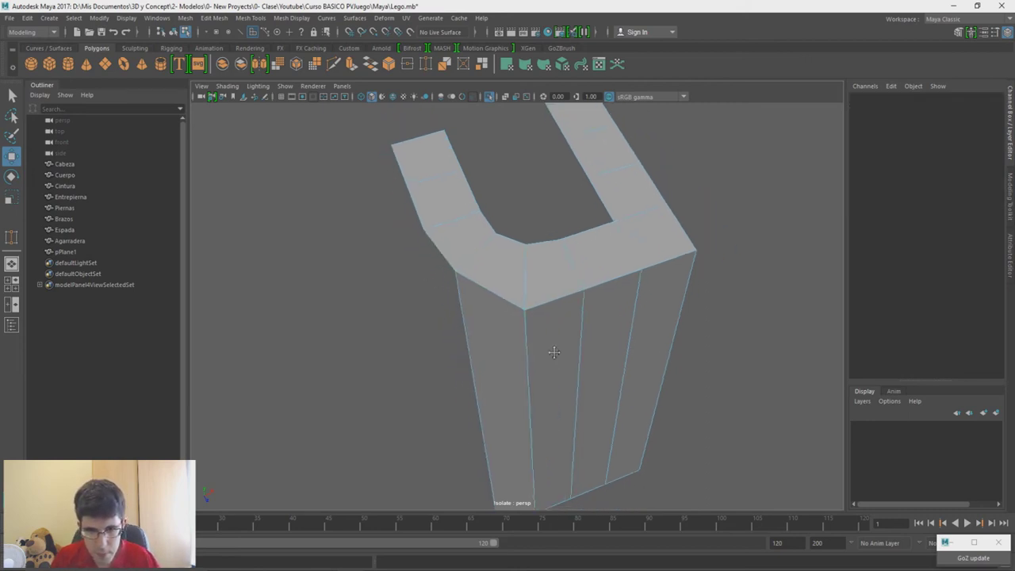
pyautogui.keyDown('alt'); pyautogui.moveTo(550, 365); pyautogui.dragTo(588, 292, button='middle'); pyautogui.keyUp('alt')
pyautogui.moveTo(426, 373); pyautogui.dragTo(382, 269, button='right')
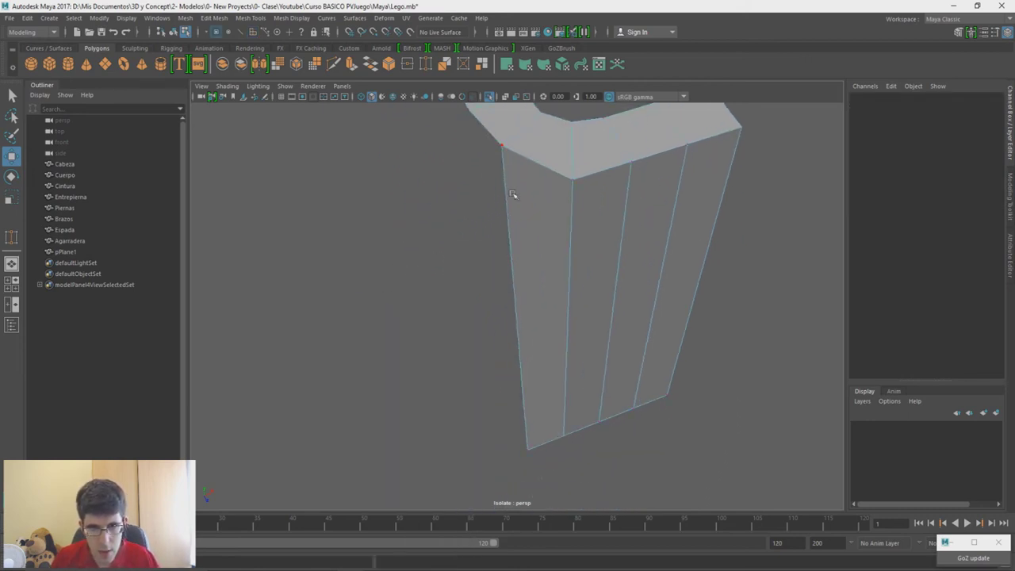
pyautogui.click(505, 147)
pyautogui.keyDown('alt'); pyautogui.moveTo(492, 192); pyautogui.dragTo(558, 247); pyautogui.keyUp('alt')
pyautogui.moveTo(558, 247); pyautogui.dragTo(557, 284, button='middle')
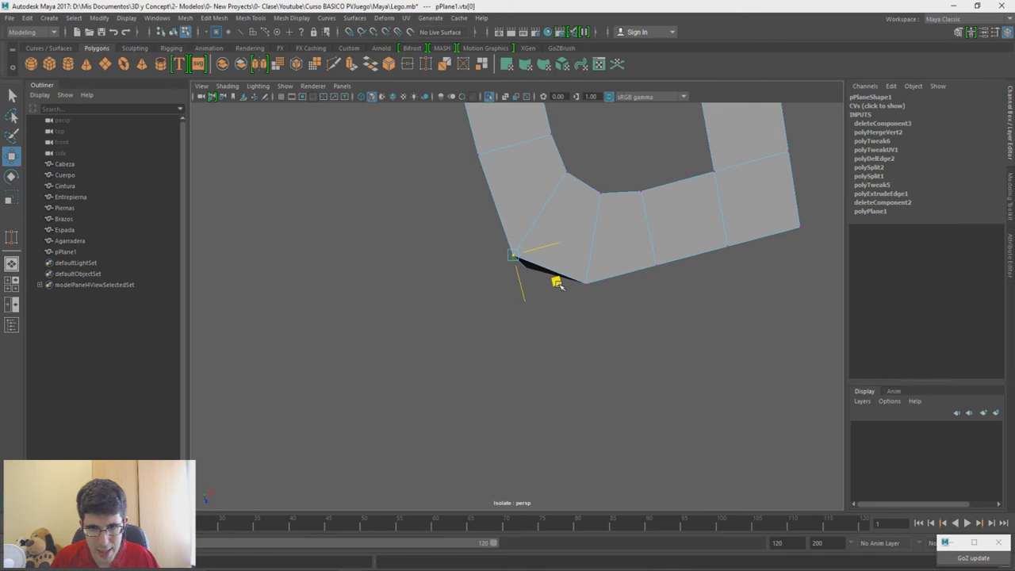
pyautogui.moveTo(558, 284); pyautogui.dragTo(557, 280)
# Step: Reposition the hem and neighbouring vertices below the reshaped corner so the back panel follows its curve
pyautogui.keyDown('alt'); pyautogui.moveTo(606, 304); pyautogui.dragTo(592, 252); pyautogui.keyUp('alt')
pyautogui.click(526, 369)
pyautogui.moveTo(568, 389); pyautogui.dragTo(556, 387)
pyautogui.moveTo(557, 386); pyautogui.dragTo(543, 380, button='middle')
pyautogui.click(561, 357)
pyautogui.moveTo(603, 381); pyautogui.dragTo(594, 382)
pyautogui.keyDown('alt'); pyautogui.moveTo(600, 323); pyautogui.dragTo(580, 336); pyautogui.keyUp('alt')
pyautogui.click(597, 351)
pyautogui.click(588, 354)
pyautogui.click(588, 347)
pyautogui.moveTo(621, 386); pyautogui.dragTo(621, 389)
pyautogui.keyDown('alt'); pyautogui.moveTo(616, 321); pyautogui.dragTo(616, 342); pyautogui.keyUp('alt')
pyautogui.keyDown('alt'); pyautogui.moveTo(644, 282); pyautogui.dragTo(508, 316); pyautogui.keyUp('alt')
pyautogui.click(452, 322)
pyautogui.moveTo(481, 362); pyautogui.dragTo(486, 353)
# Step: Scale the vertex rows at the front and middle of the reshaped strap, and exit isolation to show the whole figure
pyautogui.scroll(-2, 496, 301)
pyautogui.keyDown('alt'); pyautogui.moveTo(496, 301); pyautogui.dragTo(414, 350); pyautogui.keyUp('alt')
pyautogui.moveTo(366, 265); pyautogui.dragTo(421, 399)
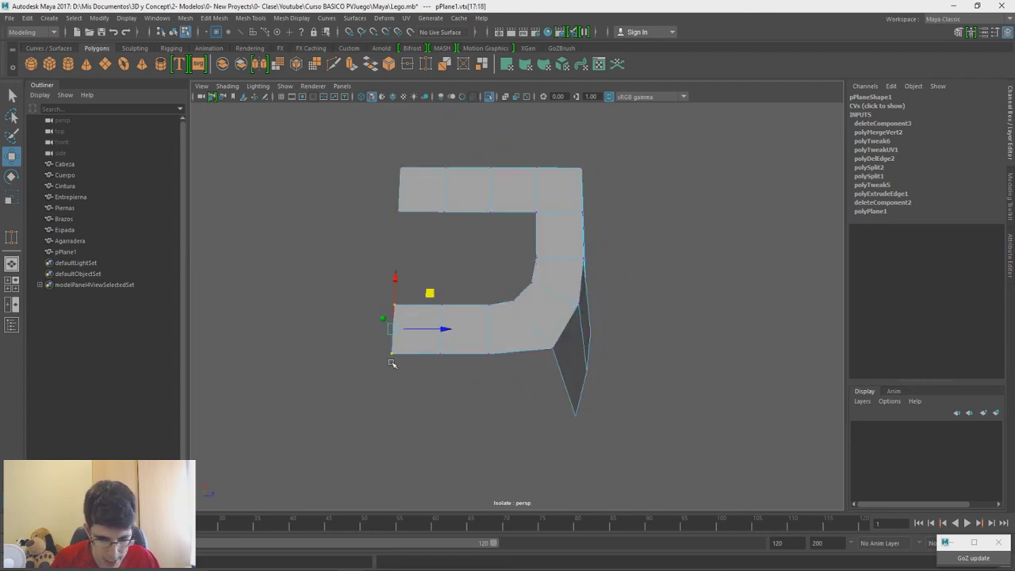
pyautogui.press('r')
pyautogui.moveTo(396, 281); pyautogui.dragTo(505, 364)
pyautogui.click(440, 358)
pyautogui.moveTo(488, 284); pyautogui.dragTo(490, 292)
pyautogui.keyDown('alt'); pyautogui.moveTo(483, 359); pyautogui.dragTo(551, 275); pyautogui.keyUp('alt')
pyautogui.hotkey('ctrl', '1')
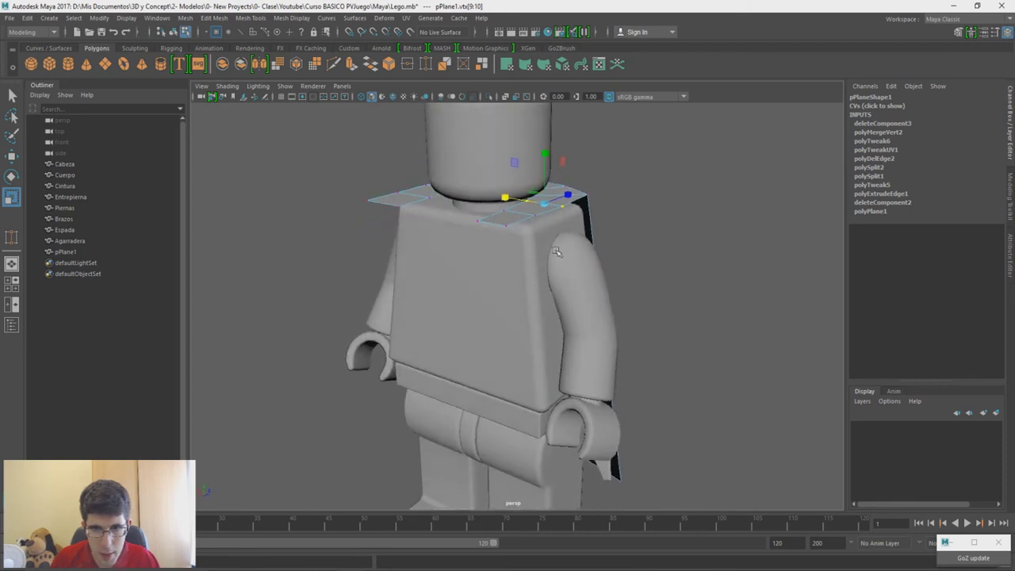
# Step: Lower the strap's front end over the upper chest, narrow it slightly, and adjust its sideways position
pyautogui.keyDown('alt'); pyautogui.moveTo(480, 169); pyautogui.dragTo(490, 209, button='middle'); pyautogui.keyUp('alt')
pyautogui.keyDown('alt'); pyautogui.moveTo(718, 274); pyautogui.dragTo(622, 304); pyautogui.keyUp('alt')
pyautogui.moveTo(356, 281); pyautogui.dragTo(412, 313)
pyautogui.press('w')
pyautogui.moveTo(460, 183); pyautogui.dragTo(489, 225)
pyautogui.keyDown('alt'); pyautogui.moveTo(435, 270); pyautogui.dragTo(515, 313); pyautogui.keyUp('alt')
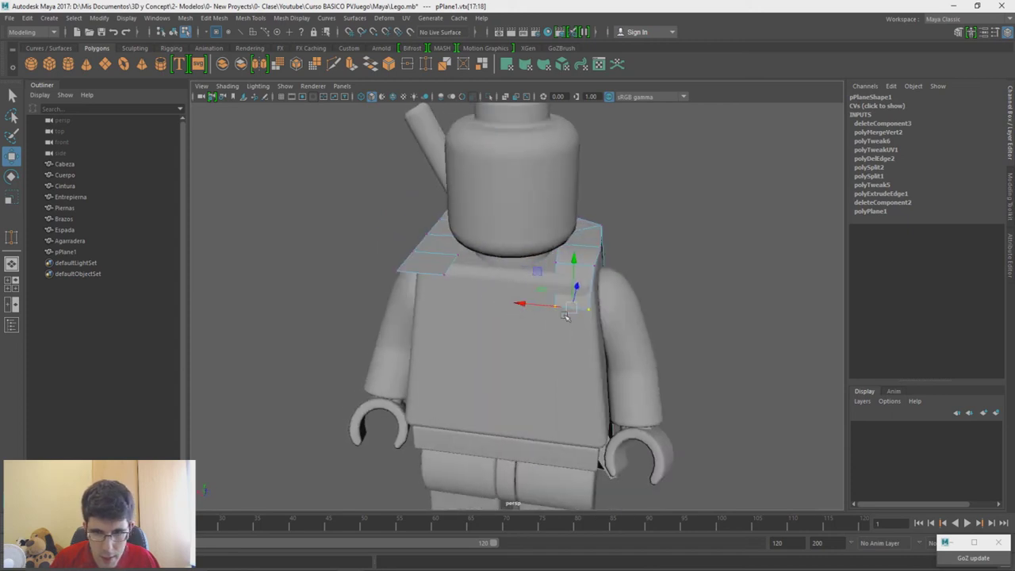
pyautogui.press('r')
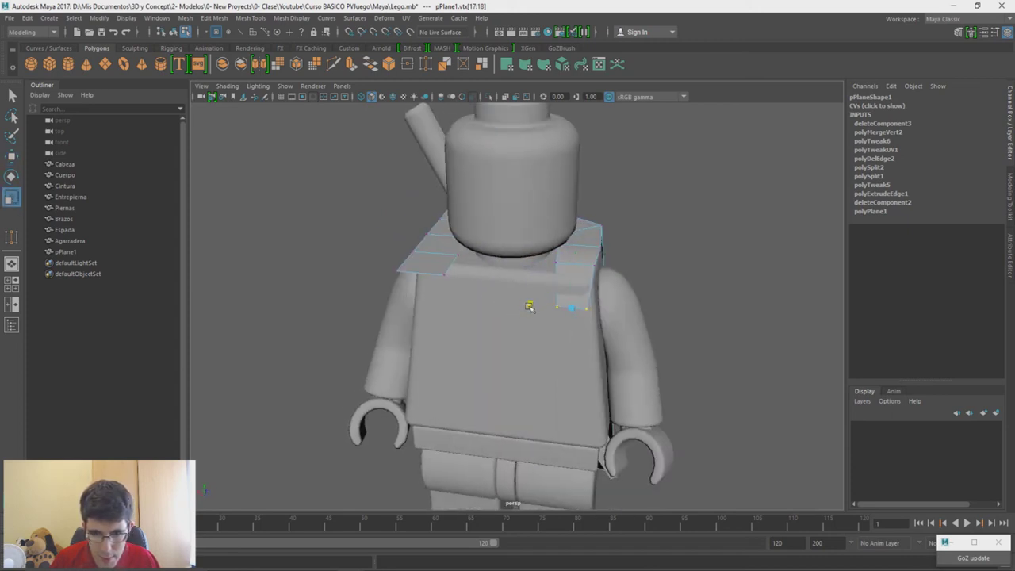
pyautogui.press('w')
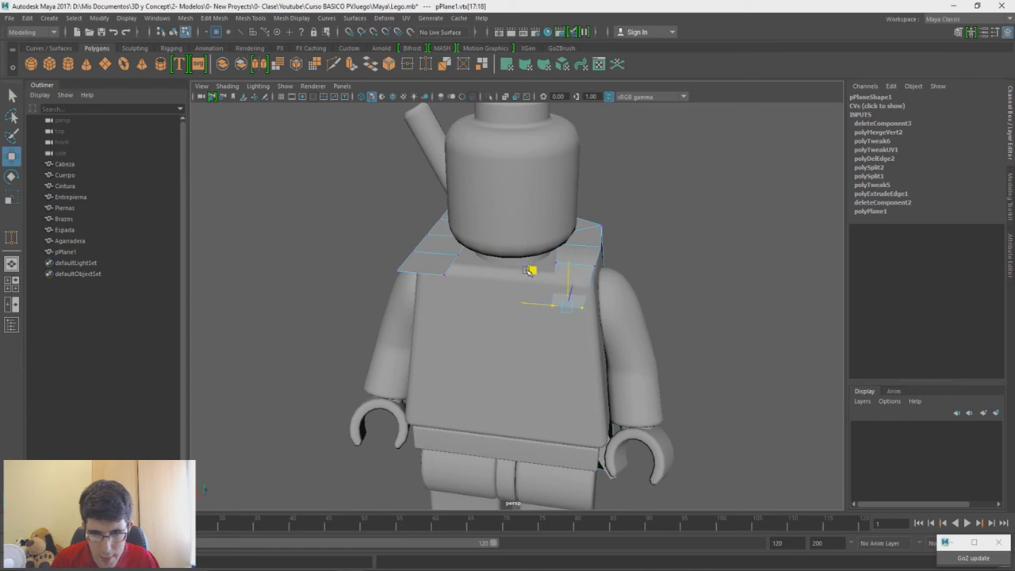
pyautogui.keyDown('alt'); pyautogui.moveTo(660, 275); pyautogui.dragTo(575, 287); pyautogui.keyUp('alt')
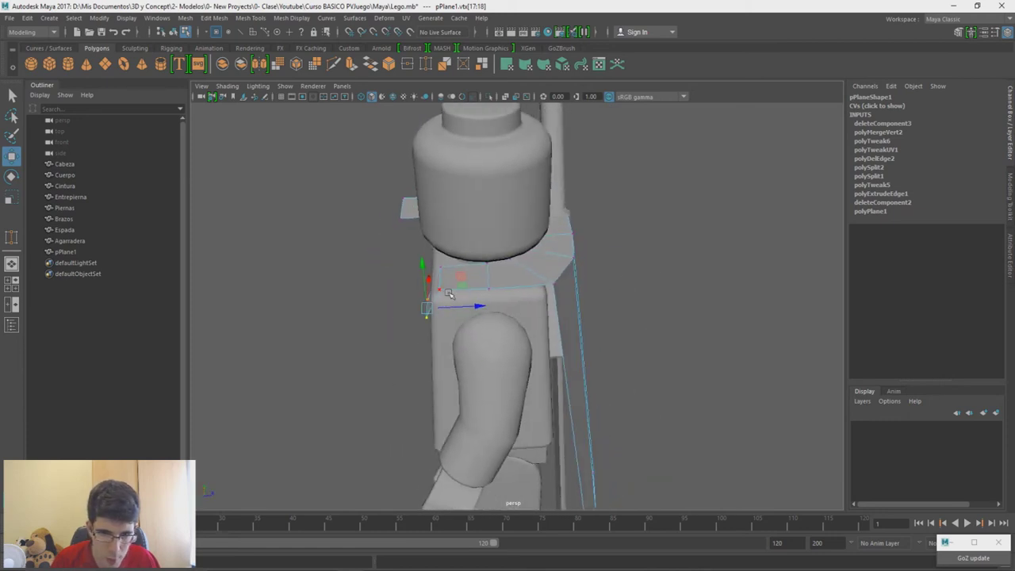
# Step: Adjust the strap's second vertex row at the chest's upper edge, and lower the collar's vertices slightly towards the shoulders
pyautogui.moveTo(437, 281); pyautogui.dragTo(614, 281)
pyautogui.moveTo(621, 202); pyautogui.dragTo(641, 218)
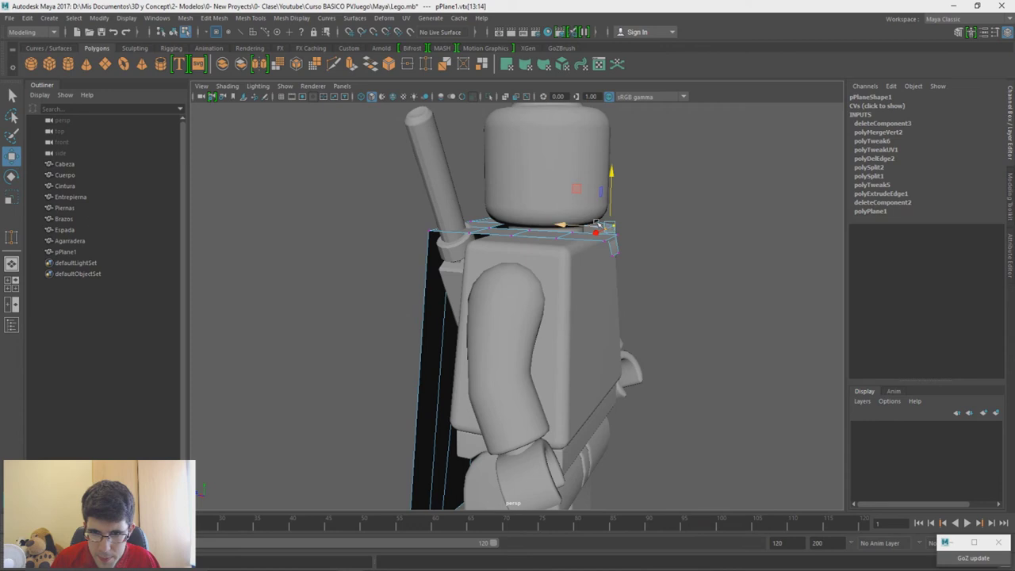
pyautogui.moveTo(492, 249)
pyautogui.keyDown('alt'); pyautogui.mouseDown()
pyautogui.moveTo(459, 249)
pyautogui.moveTo(482, 246)
pyautogui.moveTo(501, 259)
pyautogui.moveTo(492, 255)
pyautogui.mouseUp(); pyautogui.keyUp('alt')
pyautogui.moveTo(647, 183); pyautogui.dragTo(449, 242)
pyautogui.keyDown('shift'); pyautogui.moveTo(393, 202); pyautogui.dragTo(433, 234); pyautogui.keyUp('shift')
pyautogui.moveTo(490, 200); pyautogui.dragTo(489, 207)
# Step: Bevel the edge loop where the collar meets the back panel, with fraction 0.6 and 2 segments
pyautogui.keyDown('alt'); pyautogui.moveTo(684, 268); pyautogui.dragTo(644, 276); pyautogui.keyUp('alt')
pyautogui.moveTo(646, 265); pyautogui.dragTo(649, 239, button='right')
pyautogui.doubleClick(515, 277)
pyautogui.keyDown('shift'); pyautogui.moveTo(516, 275); pyautogui.dragTo(559, 275, button='right'); pyautogui.keyUp('shift')
pyautogui.keyDown('alt'); pyautogui.moveTo(544, 318); pyautogui.dragTo(492, 284); pyautogui.keyUp('alt')
pyautogui.moveTo(693, 323)
pyautogui.mouseDown()
pyautogui.moveTo(705, 321)
pyautogui.moveTo(703, 331)
pyautogui.mouseUp()
pyautogui.press('w')
# Step: Multi-Cut a lengthwise edge along the middle of the strap, from the collar's corner vertex down to the strap's front end
pyautogui.keyDown('alt'); pyautogui.moveTo(590, 313); pyautogui.dragTo(492, 309); pyautogui.keyUp('alt')
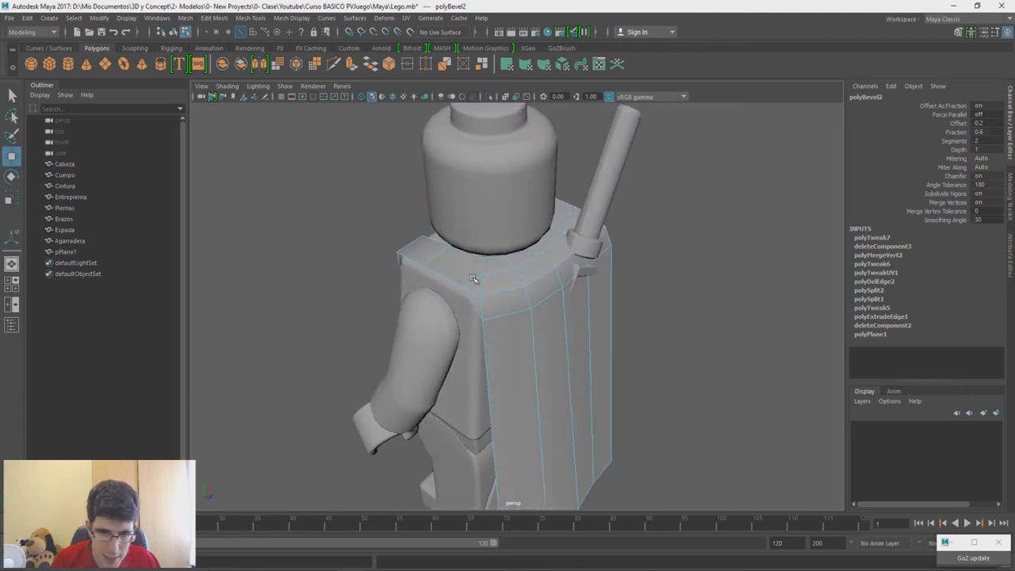
pyautogui.keyDown('alt'); pyautogui.moveTo(472, 277); pyautogui.dragTo(494, 442, button='right'); pyautogui.keyUp('alt')
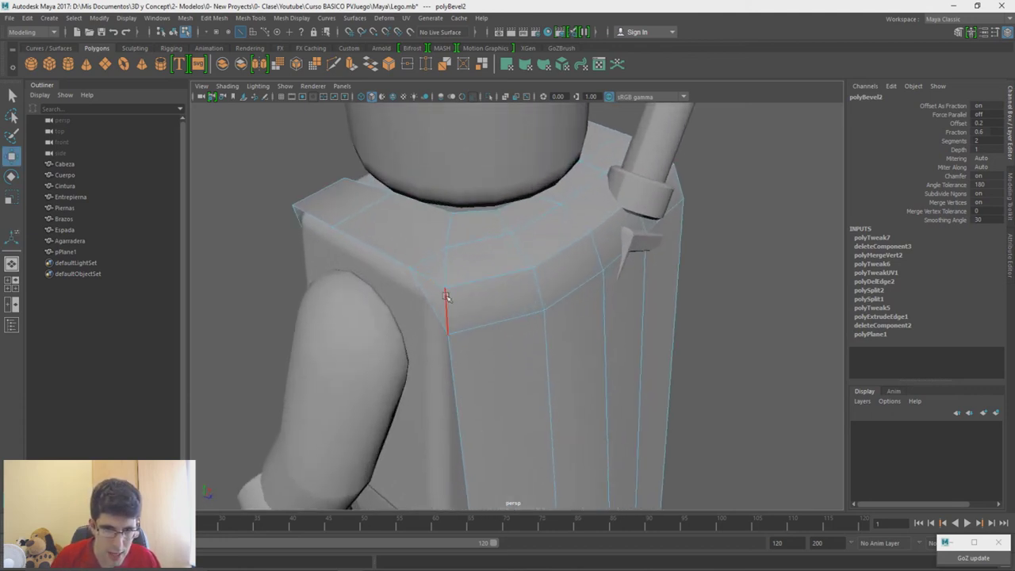
pyautogui.moveTo(217, 146); pyautogui.dragTo(194, 146, button='right')
pyautogui.keyDown('alt'); pyautogui.moveTo(442, 288); pyautogui.dragTo(475, 319); pyautogui.keyUp('alt')
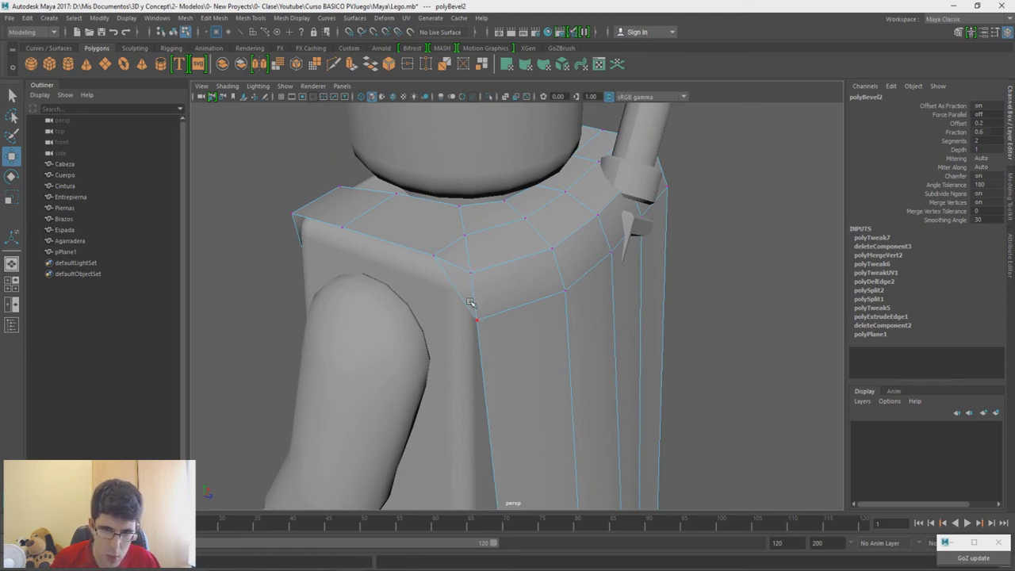
pyautogui.keyDown('alt'); pyautogui.moveTo(457, 300); pyautogui.dragTo(478, 306); pyautogui.keyUp('alt')
pyautogui.moveTo(662, 246); pyautogui.dragTo(662, 217, button='right')
pyautogui.moveTo(704, 246); pyautogui.dragTo(637, 243, button='right')
pyautogui.click(584, 281)
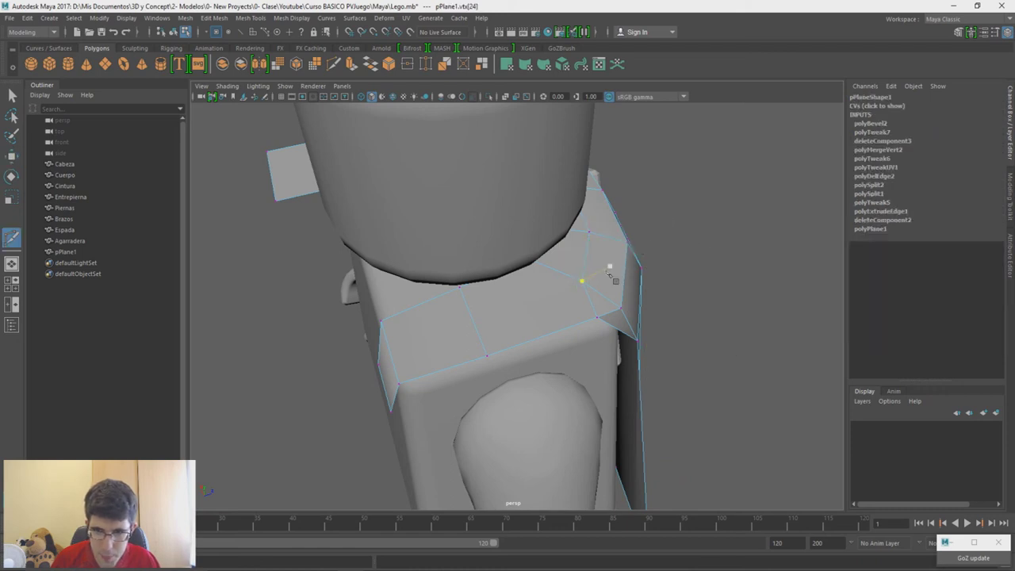
pyautogui.click(583, 286)
pyautogui.click(474, 322)
pyautogui.keyDown('alt'); pyautogui.moveTo(425, 377); pyautogui.dragTo(548, 292); pyautogui.keyUp('alt')
pyautogui.click(593, 260)
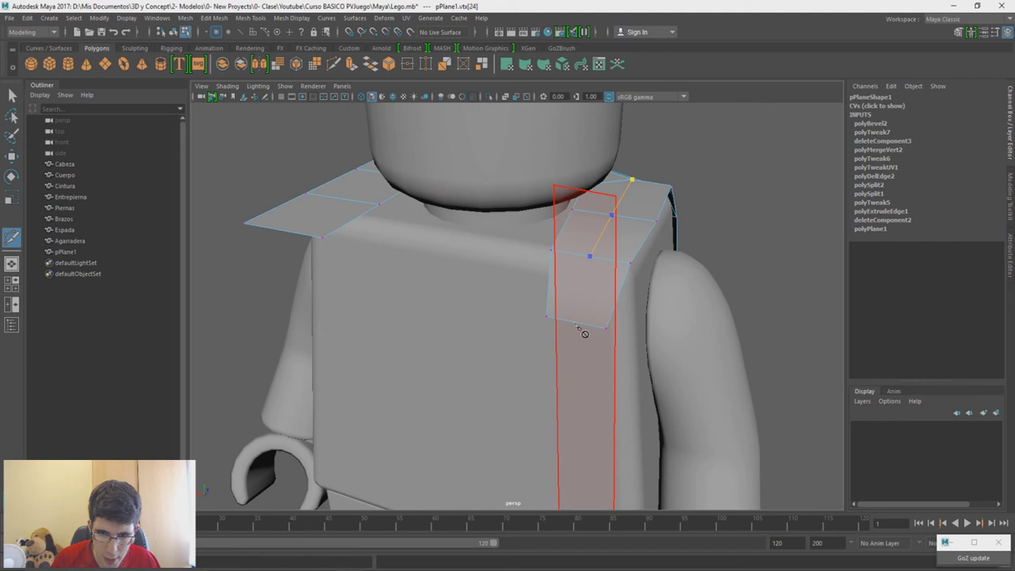
pyautogui.keyDown('alt'); pyautogui.moveTo(646, 268); pyautogui.dragTo(500, 320); pyautogui.keyUp('alt')
pyautogui.press('w')
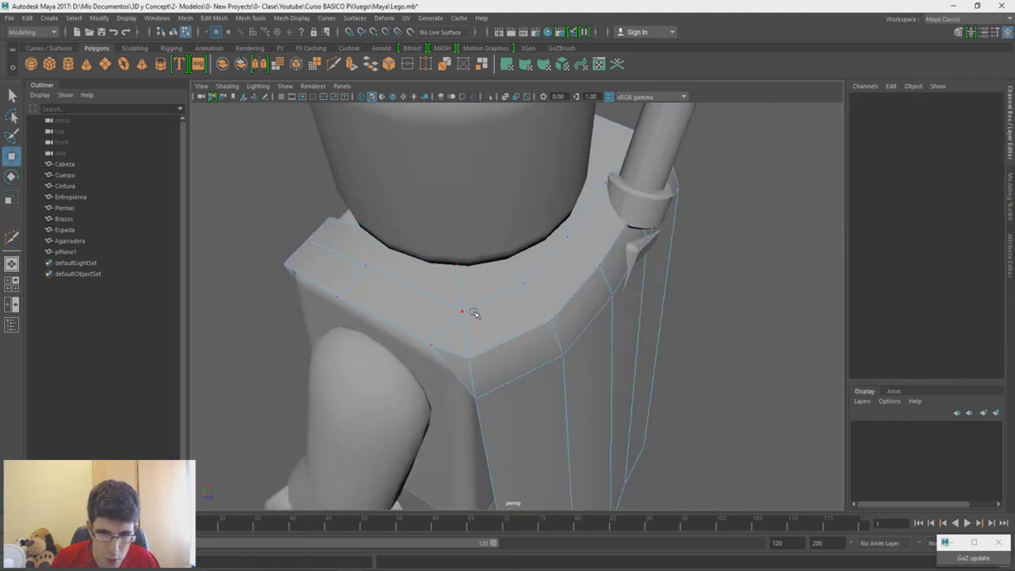
# Step: Multi-Cut a new edge from the collar's inner corner vertex across the rounded bend and down the back panel to the hem
pyautogui.keyDown('alt'); pyautogui.moveTo(448, 334); pyautogui.dragTo(457, 325, button='middle'); pyautogui.keyUp('alt')
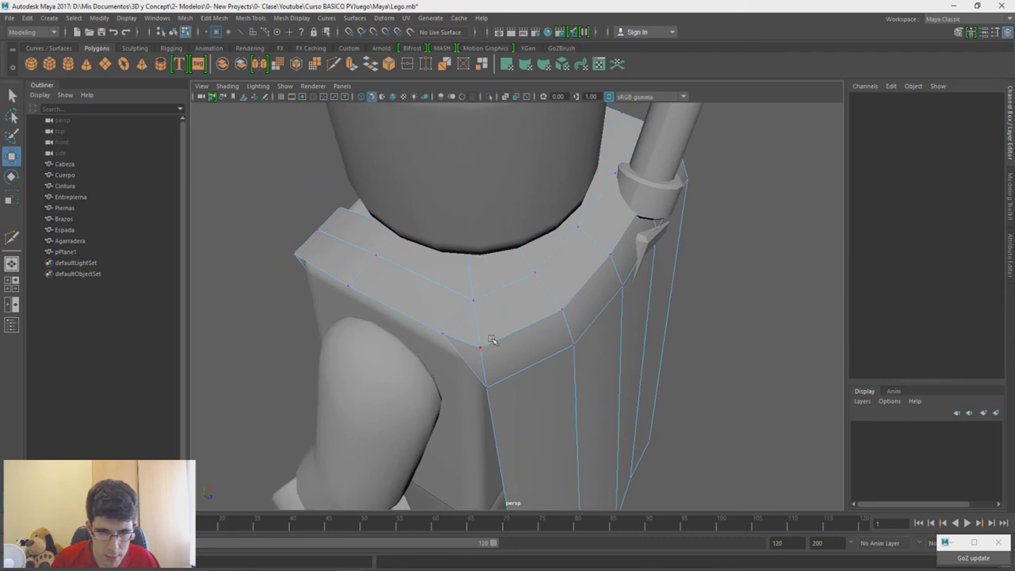
pyautogui.keyDown('alt'); pyautogui.moveTo(513, 369); pyautogui.dragTo(491, 366); pyautogui.keyUp('alt')
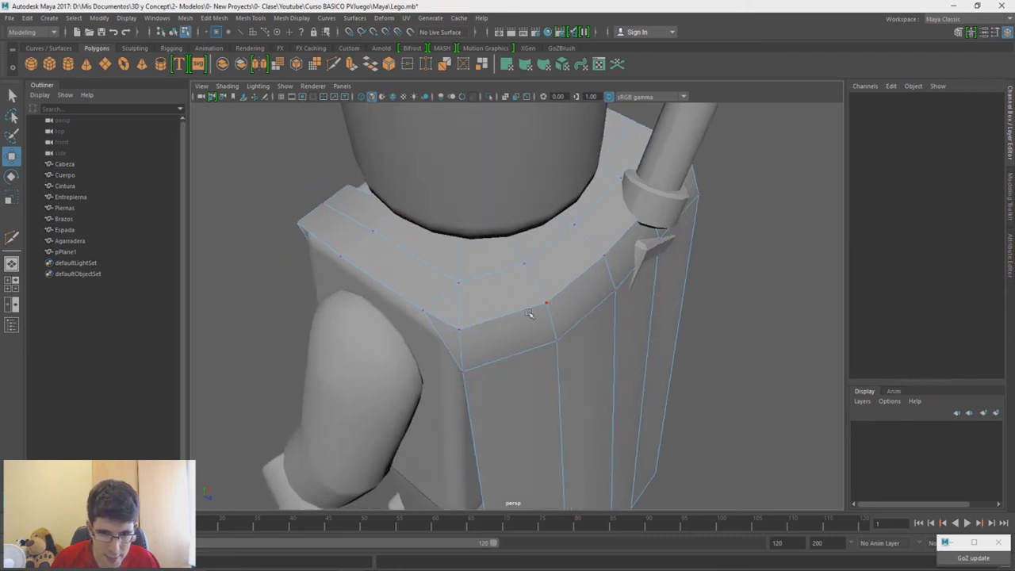
pyautogui.keyDown('shift'); pyautogui.rightClick(752, 292); pyautogui.keyUp('shift')
pyautogui.click(522, 263)
pyautogui.keyDown('shift'); pyautogui.moveTo(726, 293); pyautogui.dragTo(693, 291, button='right'); pyautogui.keyUp('shift')
pyautogui.click(382, 174)
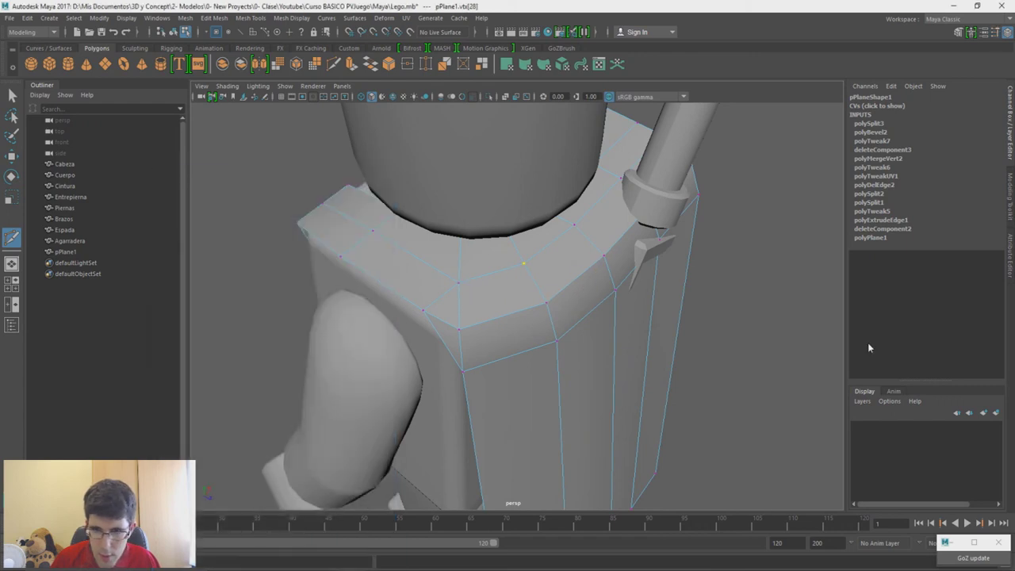
pyautogui.moveTo(522, 264); pyautogui.dragTo(490, 282)
pyautogui.click(459, 284)
pyautogui.click(488, 321)
pyautogui.click(507, 360)
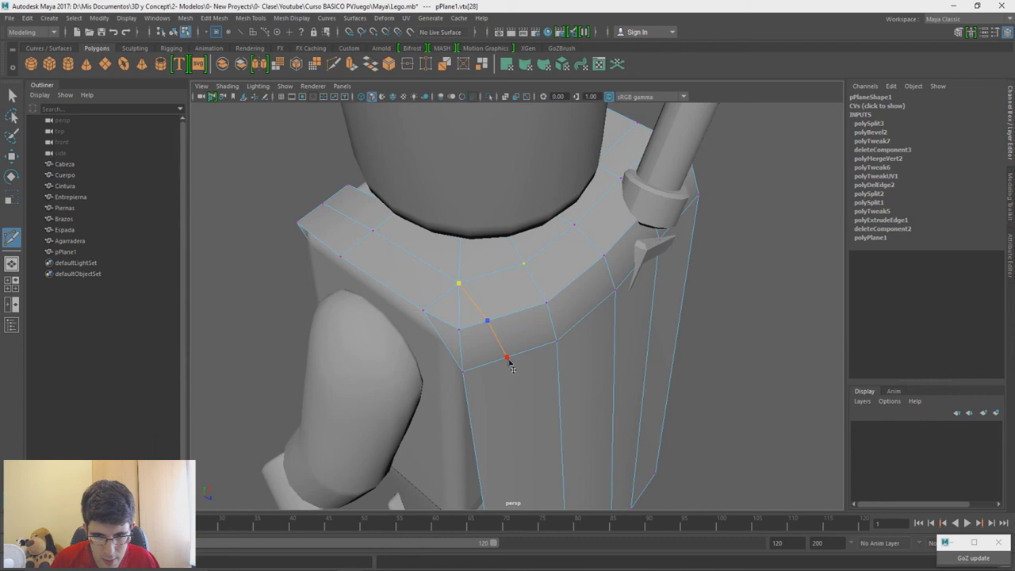
pyautogui.scroll(-3, 548, 376)
pyautogui.keyDown('alt'); pyautogui.moveTo(548, 376); pyautogui.dragTo(537, 168, button='middle'); pyautogui.keyUp('alt')
pyautogui.click(529, 441)
pyautogui.press('w')
pyautogui.keyDown('alt'); pyautogui.moveTo(534, 246); pyautogui.dragTo(515, 333); pyautogui.keyUp('alt')
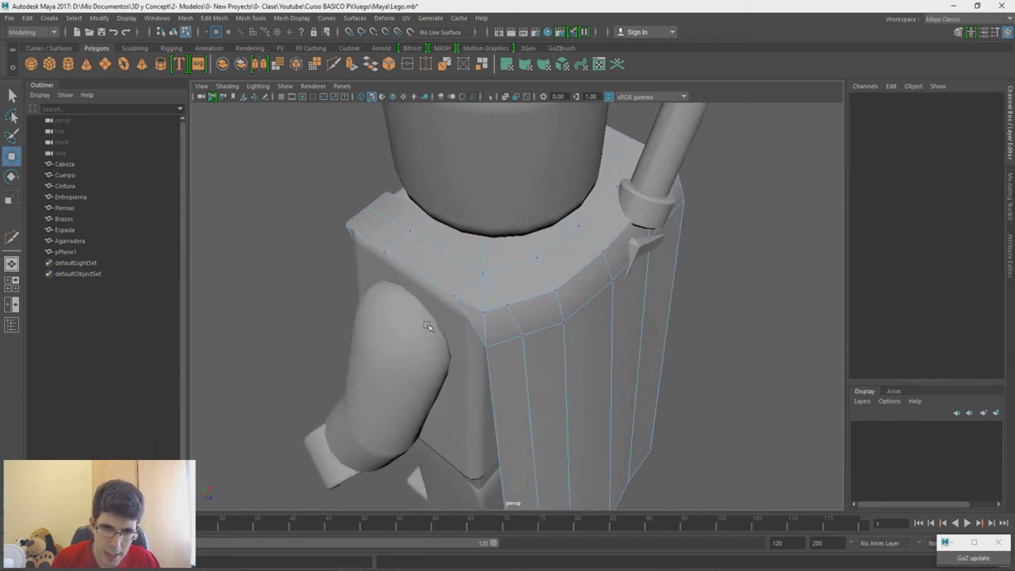
# Step: Delete the short edge joining the collar's inner corner vertex to the outer shoulder corner
pyautogui.moveTo(490, 302); pyautogui.dragTo(493, 240, button='right')
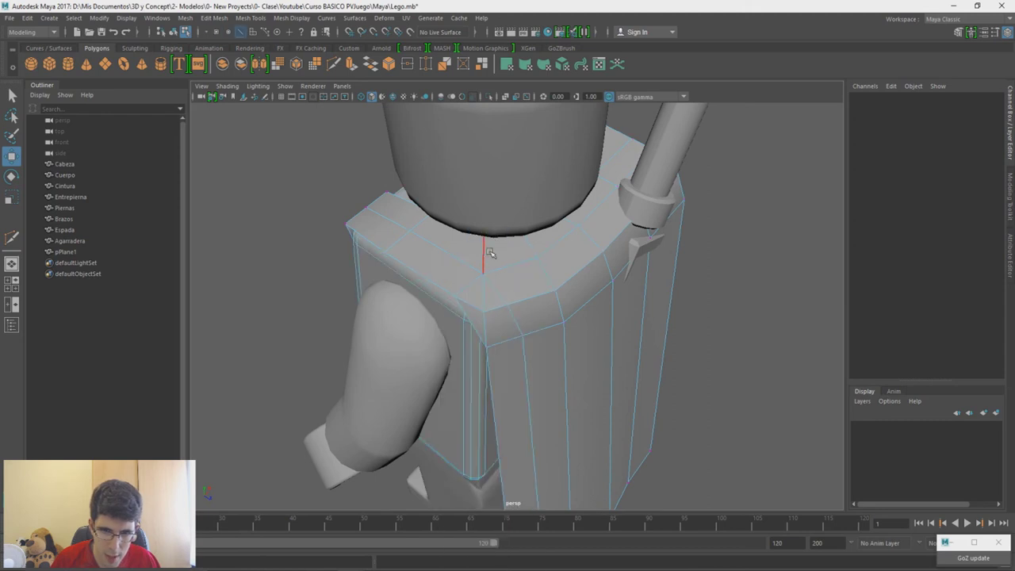
pyautogui.click(484, 294)
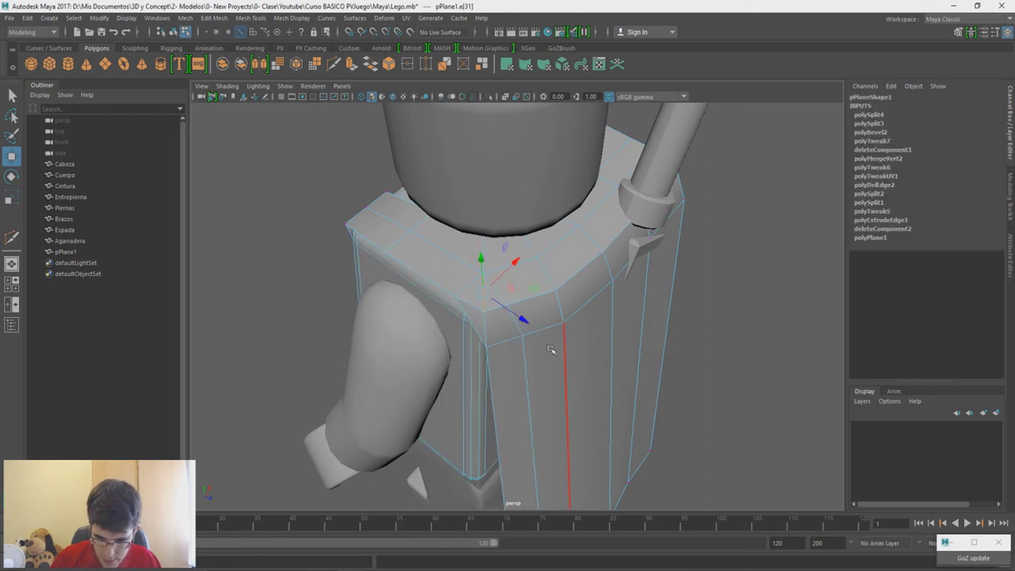
pyautogui.press('Delete')
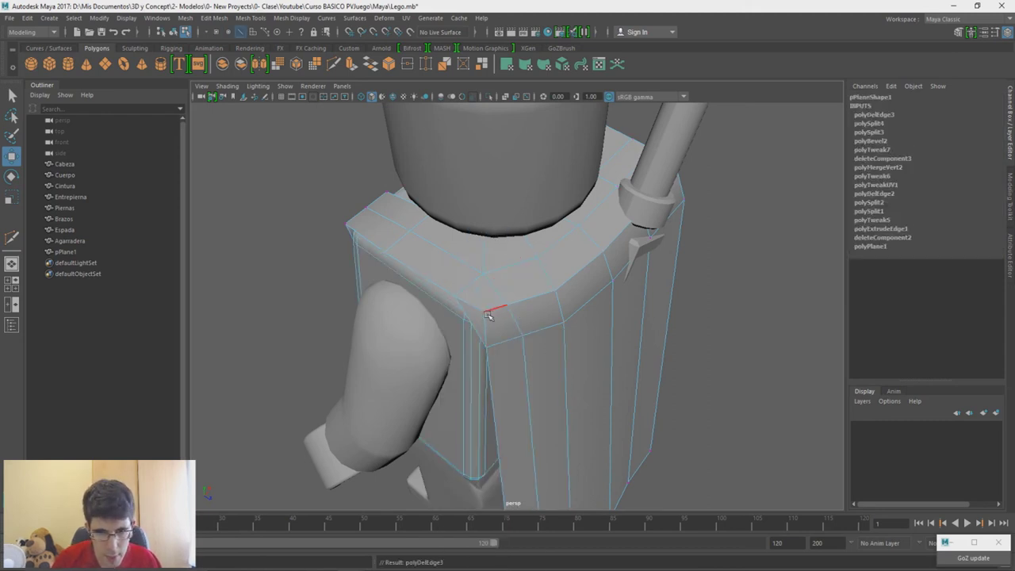
# Step: Delete the small triangular face at the outer shoulder corner between the strap and the rounded bend
pyautogui.keyDown('alt'); pyautogui.moveTo(474, 321); pyautogui.dragTo(497, 368, button='right'); pyautogui.keyUp('alt')
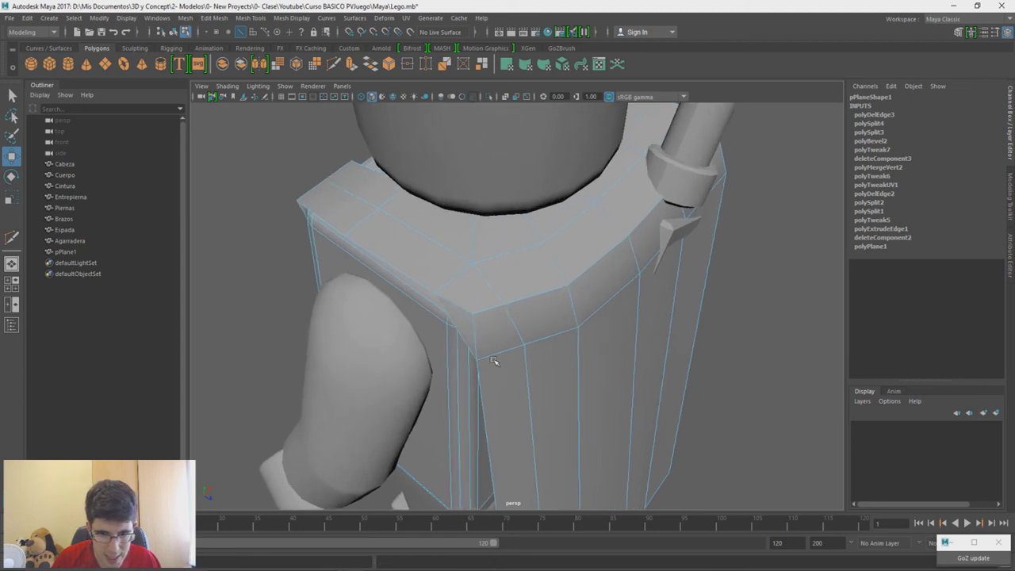
pyautogui.keyDown('alt'); pyautogui.moveTo(496, 367); pyautogui.dragTo(507, 349, button='middle'); pyautogui.keyUp('alt')
pyautogui.keyDown('alt'); pyautogui.moveTo(478, 316); pyautogui.dragTo(498, 304); pyautogui.keyUp('alt')
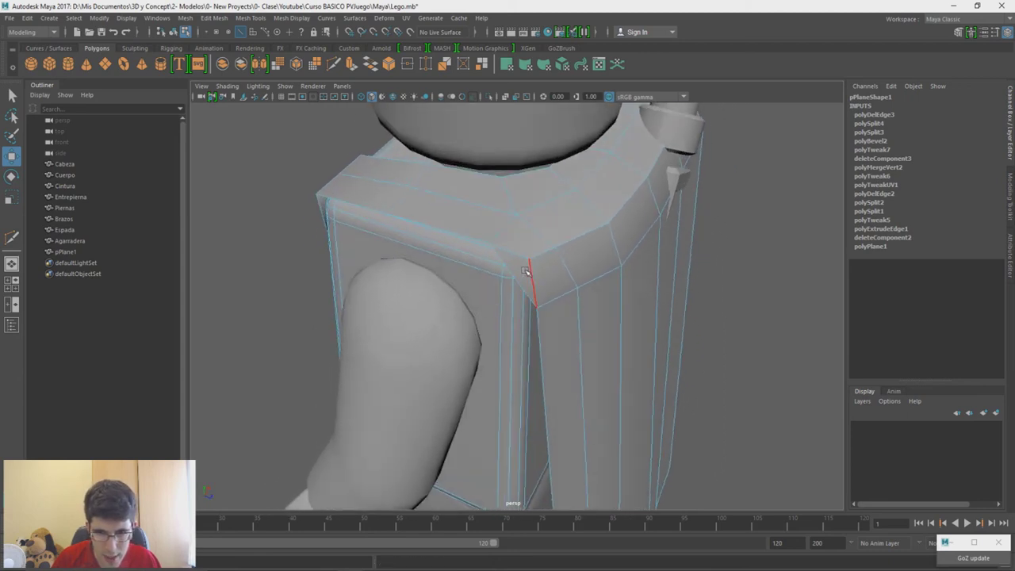
pyautogui.moveTo(224, 258); pyautogui.dragTo(225, 290, button='right')
pyautogui.click(523, 272)
pyautogui.press('Delete')
# Step: Pull the new cut's vertices on the collar bend slightly outwards to round the shoulder corner
pyautogui.moveTo(782, 250); pyautogui.dragTo(718, 250, button='right')
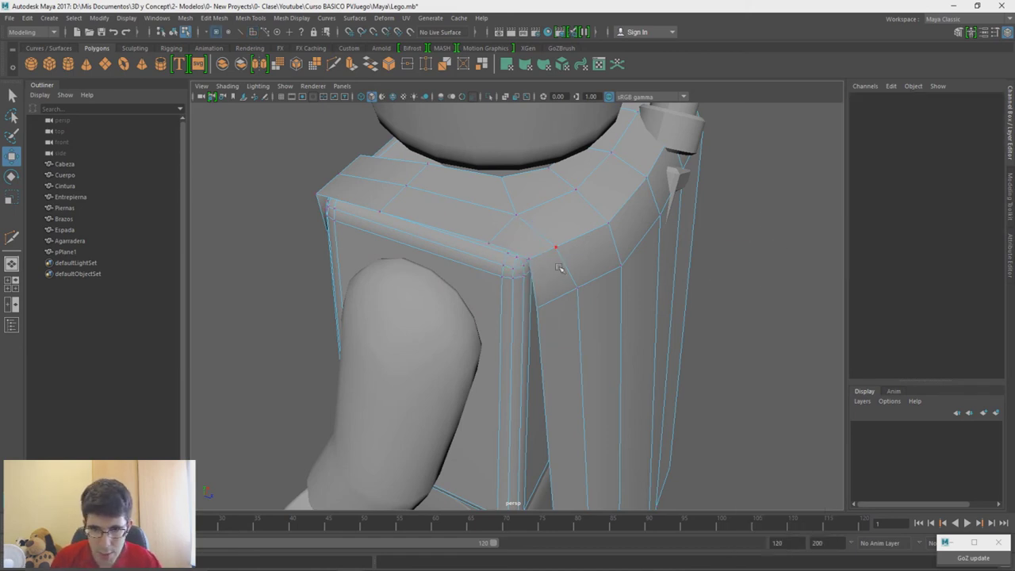
pyautogui.click(529, 260)
pyautogui.keyDown('alt'); pyautogui.moveTo(553, 278); pyautogui.dragTo(606, 272); pyautogui.keyUp('alt')
pyautogui.click(619, 169)
pyautogui.moveTo(652, 132); pyautogui.dragTo(659, 127)
pyautogui.click(637, 202)
pyautogui.moveTo(669, 166); pyautogui.dragTo(675, 163)
# Step: Reposition the row of vertices along the cape's bottom hem slightly
pyautogui.keyDown('alt'); pyautogui.moveTo(673, 247); pyautogui.dragTo(668, 302); pyautogui.keyUp('alt')
pyautogui.keyDown('alt'); pyautogui.moveTo(667, 302); pyautogui.dragTo(637, 230, button='middle'); pyautogui.keyUp('alt')
pyautogui.scroll(-1, 631, 460)
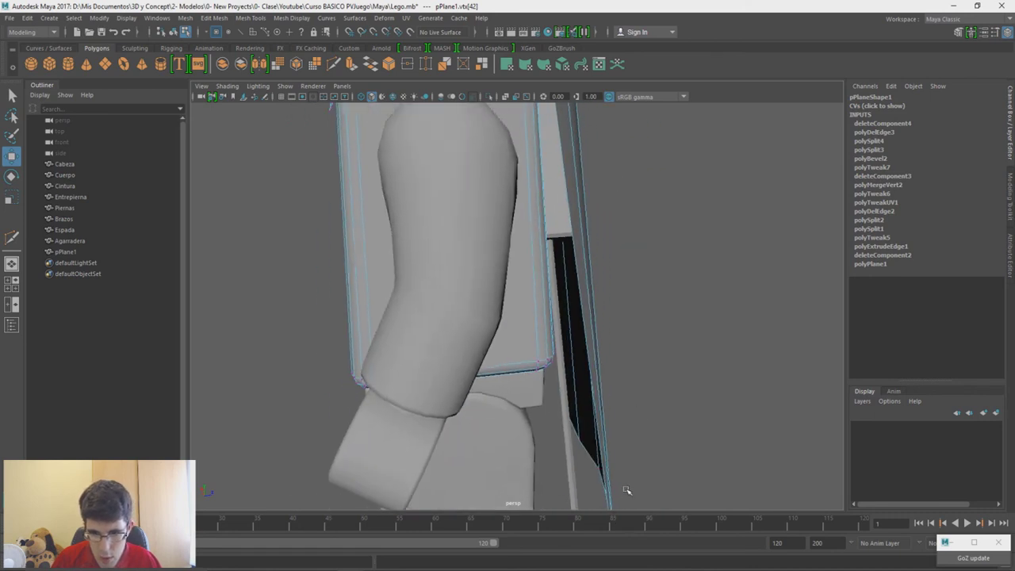
pyautogui.scroll(-4, 627, 488)
pyautogui.keyDown('alt'); pyautogui.moveTo(619, 379); pyautogui.dragTo(619, 341, button='middle'); pyautogui.keyUp('alt')
pyautogui.keyDown('alt'); pyautogui.moveTo(628, 394); pyautogui.dragTo(541, 314); pyautogui.keyUp('alt')
pyautogui.scroll(-2, 615, 429)
pyautogui.moveTo(607, 377); pyautogui.dragTo(599, 375)
pyautogui.scroll(-2, 614, 139)
pyautogui.keyDown('alt'); pyautogui.moveTo(614, 140); pyautogui.dragTo(607, 291, button='middle'); pyautogui.keyUp('alt')
pyautogui.keyDown('alt'); pyautogui.moveTo(606, 292); pyautogui.dragTo(514, 287); pyautogui.keyUp('alt')
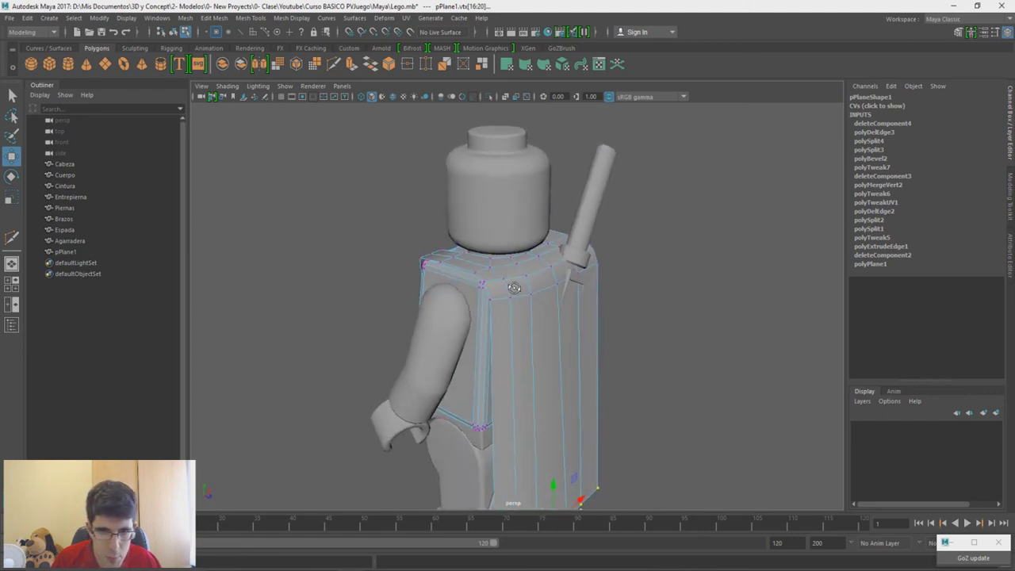
# Step: Shift the outer vertices of the collar bend slightly sideways towards the neck
pyautogui.moveTo(323, 247); pyautogui.dragTo(301, 254, button='right')
pyautogui.rightClick(347, 254)
pyautogui.keyDown('alt'); pyautogui.moveTo(456, 274); pyautogui.dragTo(388, 305); pyautogui.keyUp('alt')
pyautogui.moveTo(476, 270); pyautogui.dragTo(505, 274)
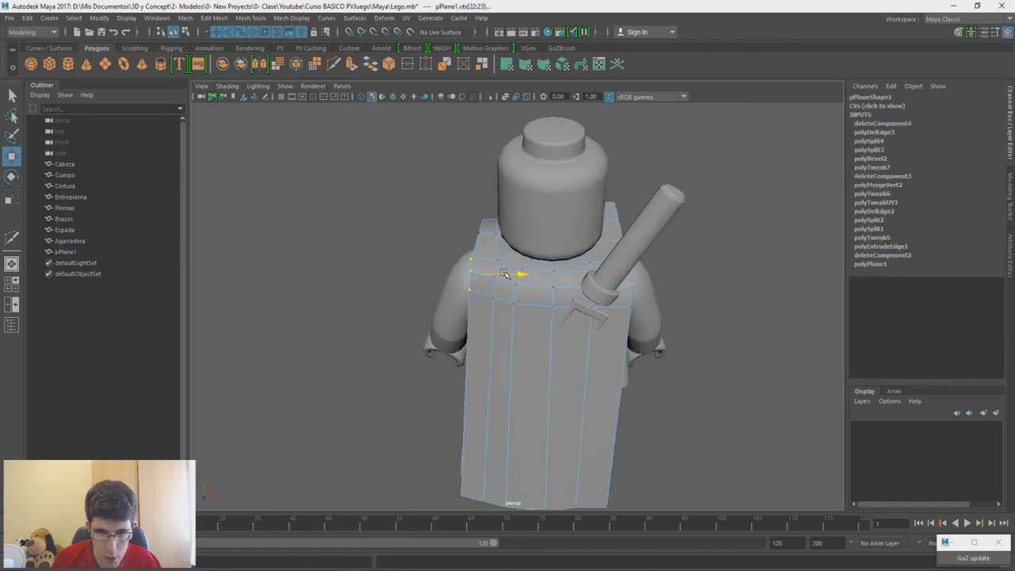
# Step: Spread the outer hem vertices of the worked half sideways so the cape flares towards the bottom
pyautogui.keyDown('alt'); pyautogui.moveTo(491, 382); pyautogui.dragTo(519, 297, button='middle'); pyautogui.keyUp('alt')
pyautogui.moveTo(464, 405); pyautogui.dragTo(495, 438)
pyautogui.click(516, 436)
pyautogui.hotkey('ctrl', 'z')
pyautogui.click(498, 470)
pyautogui.moveTo(548, 474); pyautogui.dragTo(542, 438)
pyautogui.click(519, 464)
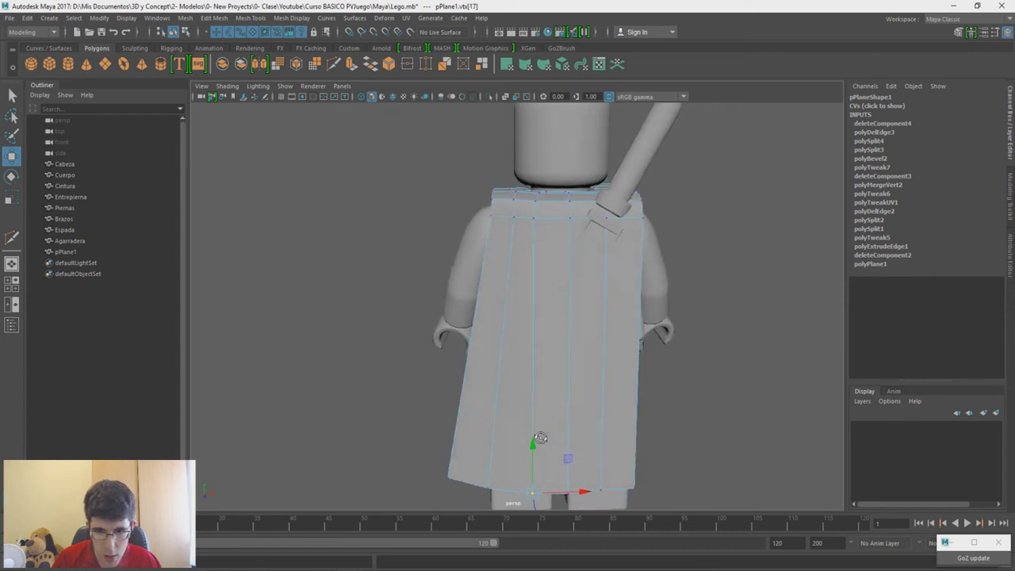
# Step: Adjust the sideways position of the collar bend's second-column and outer vertices at the top of the back panel
pyautogui.click(514, 220)
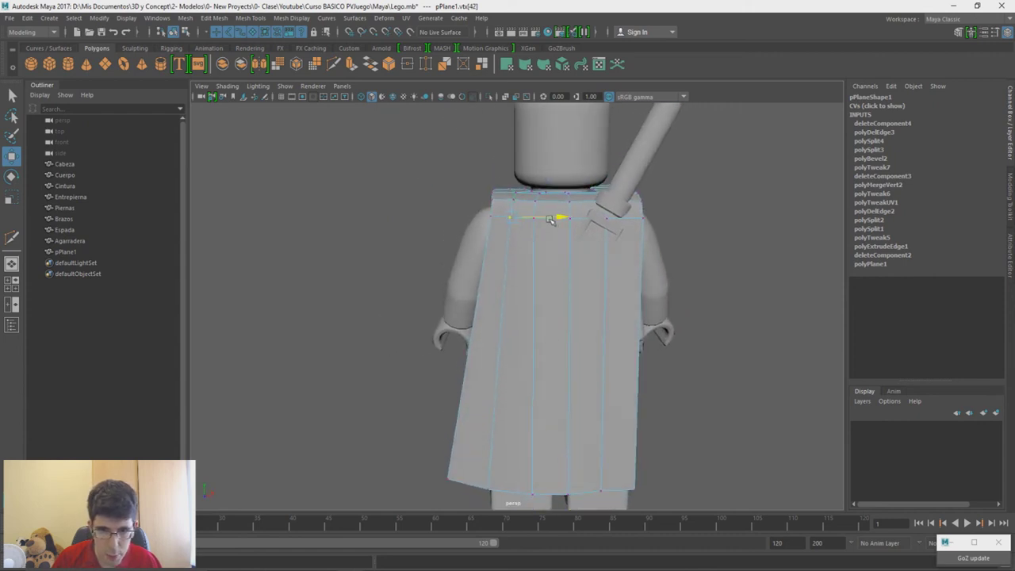
pyautogui.click(517, 192)
pyautogui.moveTo(538, 193); pyautogui.dragTo(540, 195)
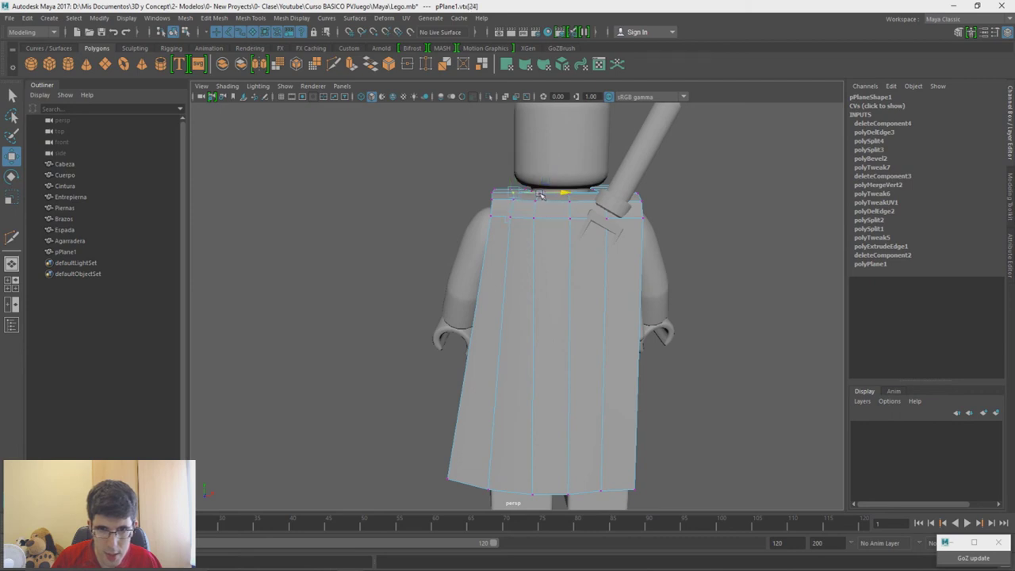
pyautogui.click(517, 205)
pyautogui.click(489, 216)
pyautogui.click(493, 201)
pyautogui.moveTo(531, 201); pyautogui.dragTo(730, 253)
# Step: Adjust the vertices along the strap's middle line where it crosses the shoulder and the chest's upper edge
pyautogui.keyDown('alt'); pyautogui.moveTo(548, 260); pyautogui.dragTo(585, 277); pyautogui.keyUp('alt')
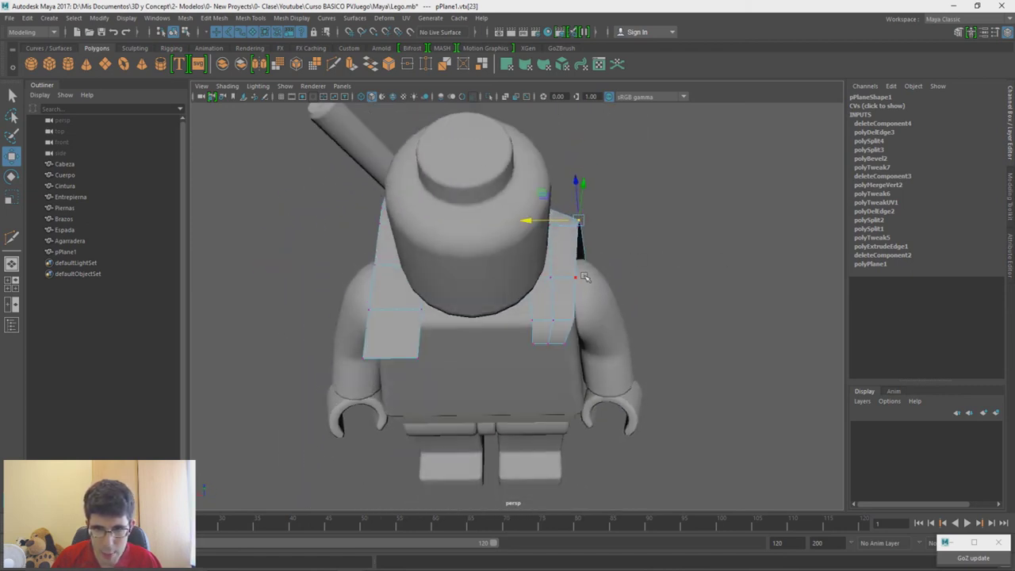
pyautogui.moveTo(567, 337); pyautogui.dragTo(566, 338)
pyautogui.moveTo(556, 298); pyautogui.dragTo(511, 334)
pyautogui.click(551, 278)
pyautogui.keyDown('shift'); pyautogui.click(553, 319); pyautogui.keyUp('shift')
pyautogui.press('r')
pyautogui.press('w')
pyautogui.keyDown('alt'); pyautogui.moveTo(563, 353); pyautogui.dragTo(562, 315); pyautogui.keyUp('alt')
pyautogui.moveTo(548, 143); pyautogui.dragTo(548, 144)
# Step: Lower the middle vertex of the strap's front end and raise its two corner vertices slightly to form a rounded tip
pyautogui.keyDown('alt'); pyautogui.moveTo(564, 190); pyautogui.dragTo(541, 232); pyautogui.keyUp('alt')
pyautogui.click(524, 186)
pyautogui.moveTo(524, 157); pyautogui.dragTo(525, 163)
pyautogui.click(524, 177)
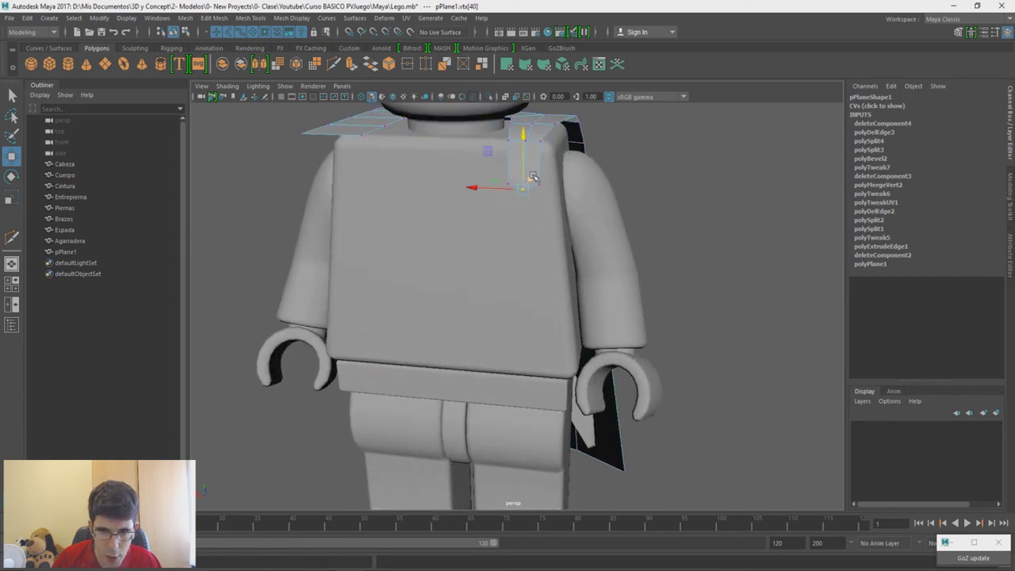
pyautogui.click(509, 182)
pyautogui.keyDown('shift'); pyautogui.click(540, 184); pyautogui.keyUp('shift')
pyautogui.moveTo(524, 161); pyautogui.dragTo(525, 159)
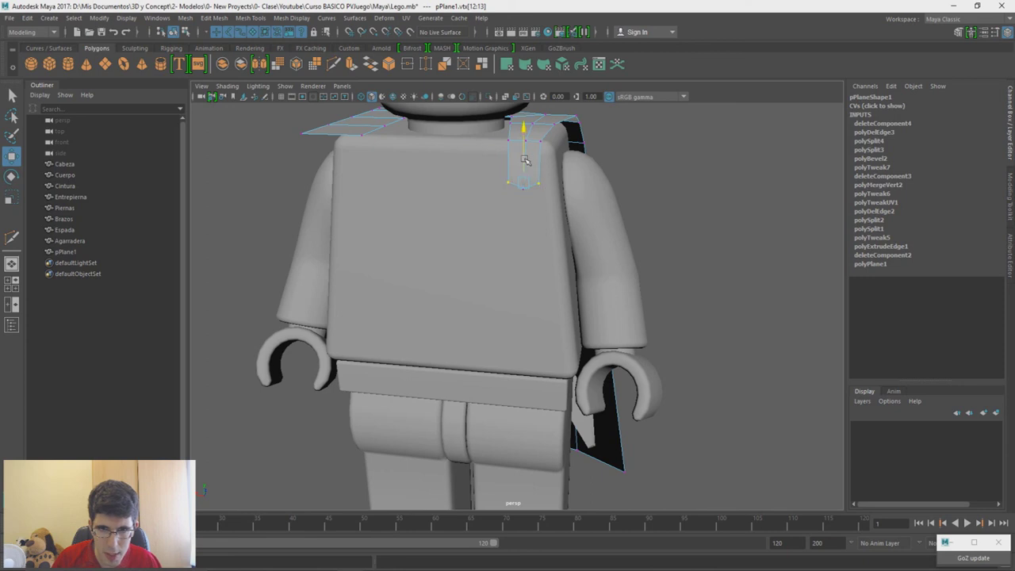
# Step: Bevel the edge loop across the strap at the chest's upper edge with fraction 0.2
pyautogui.moveTo(671, 134); pyautogui.dragTo(672, 119, button='right')
pyautogui.click(518, 141)
pyautogui.keyDown('shift'); pyautogui.moveTo(534, 142); pyautogui.dragTo(591, 144, button='right'); pyautogui.keyUp('shift')
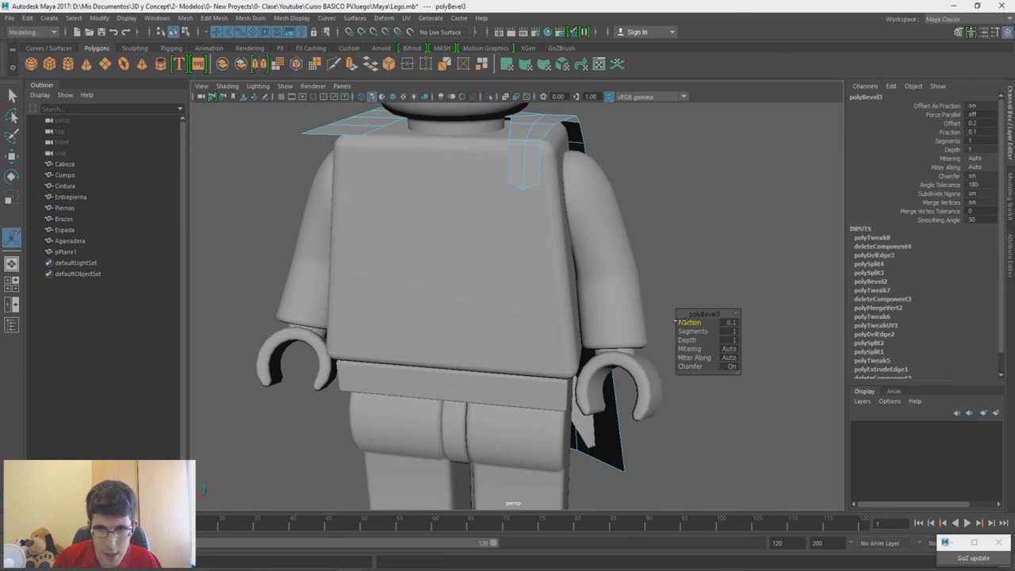
pyautogui.press('w')
# Step: Adjust the depth of the strap's front-end vertices against the chest
pyautogui.keyDown('alt'); pyautogui.moveTo(660, 235); pyautogui.dragTo(563, 212); pyautogui.keyUp('alt')
pyautogui.moveTo(302, 204); pyautogui.dragTo(265, 201, button='right')
pyautogui.keyDown('alt'); pyautogui.moveTo(269, 200); pyautogui.dragTo(335, 172); pyautogui.keyUp('alt')
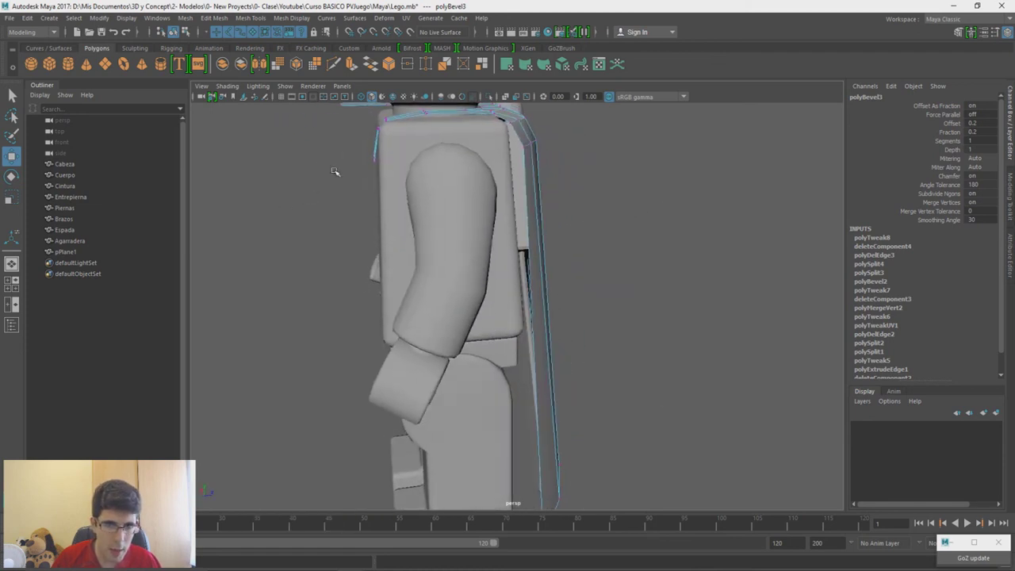
pyautogui.moveTo(357, 117); pyautogui.dragTo(408, 161)
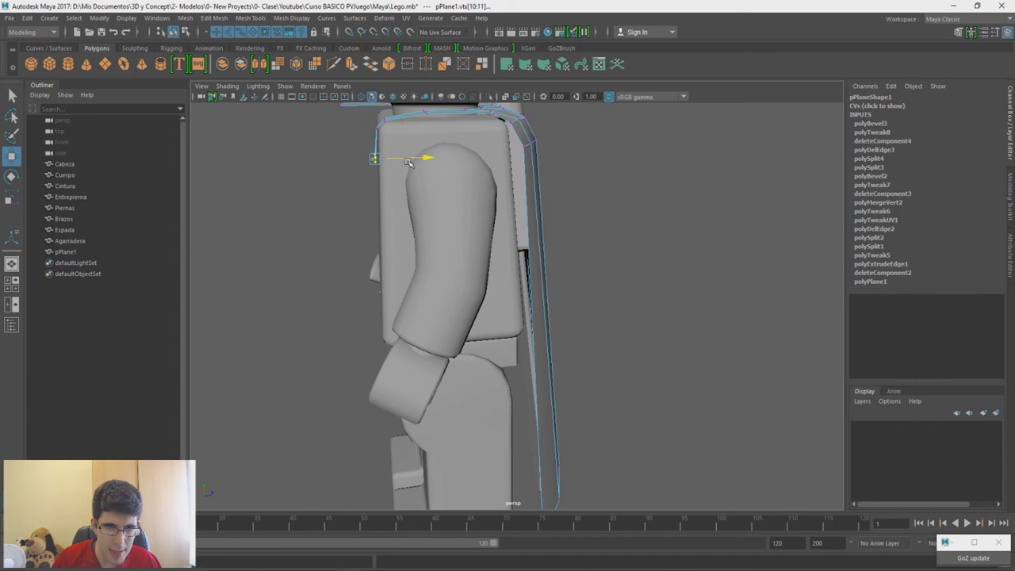
pyautogui.keyDown('alt'); pyautogui.moveTo(383, 193); pyautogui.dragTo(460, 222); pyautogui.keyUp('alt')
# Step: Return to object mode and isolate the cape mesh in the view
pyautogui.keyDown('alt'); pyautogui.moveTo(712, 211); pyautogui.dragTo(721, 302, button='middle'); pyautogui.keyUp('alt')
pyautogui.keyDown('alt'); pyautogui.moveTo(721, 302); pyautogui.dragTo(556, 300); pyautogui.keyUp('alt')
pyautogui.moveTo(684, 216); pyautogui.dragTo(653, 234, button='right')
pyautogui.hotkey('ctrl', '1')
pyautogui.hotkey('ctrl', '1')
pyautogui.hotkey('ctrl', '1')
pyautogui.hotkey('ctrl', '1')
pyautogui.click(576, 230)
pyautogui.hotkey('ctrl', '1')
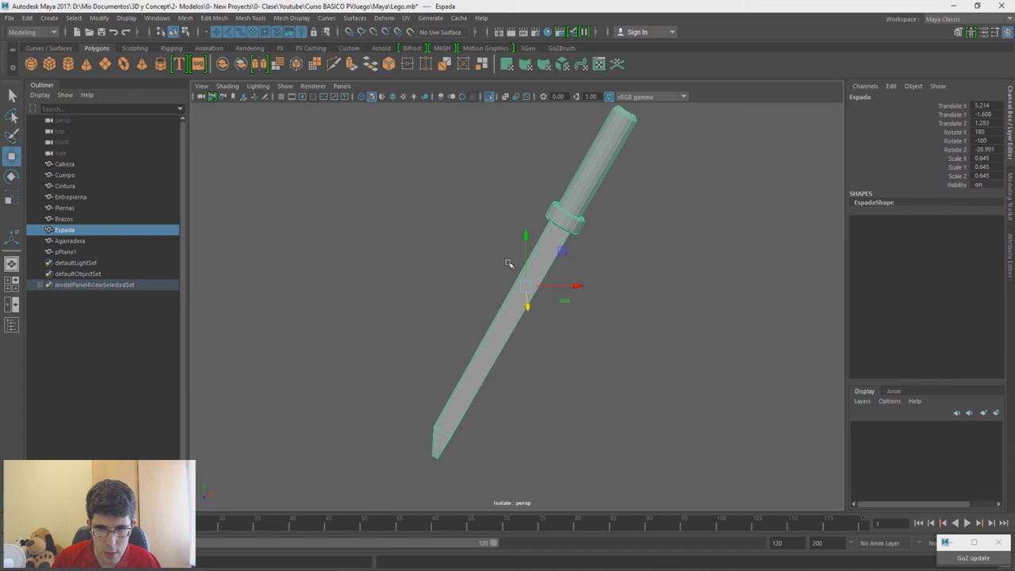
pyautogui.hotkey('ctrl', '1')
pyautogui.click(579, 242)
pyautogui.hotkey('ctrl', '1')
pyautogui.rightClick(631, 222)
pyautogui.keyDown('shift'); pyautogui.moveTo(607, 222); pyautogui.dragTo(580, 350, button='right'); pyautogui.keyUp('shift')
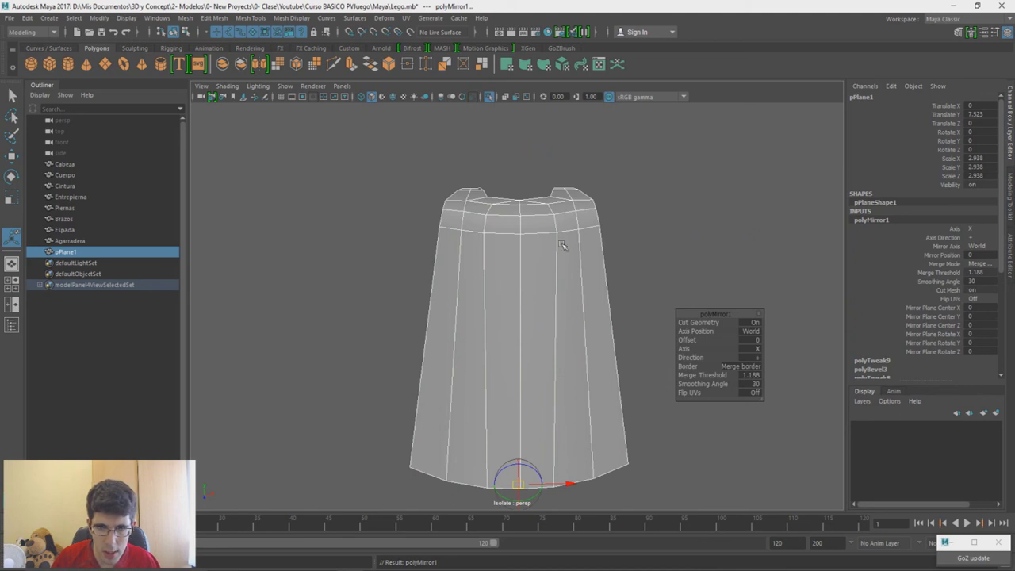
pyautogui.hotkey('ctrl', 'z')
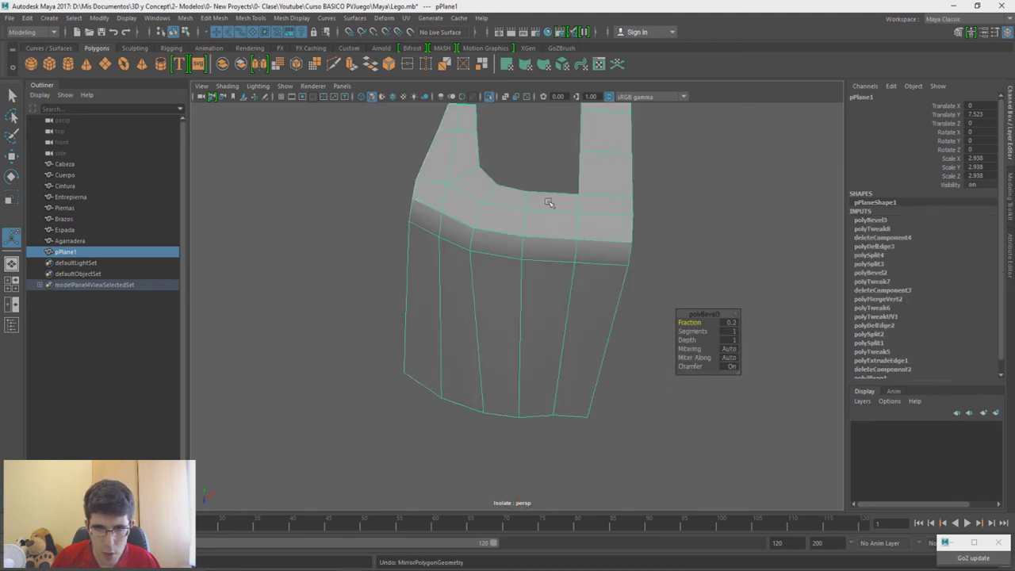
# Step: Mirror the cape across the world X axis with merged borders and merge threshold 0.488, and show the whole figure again
pyautogui.keyDown('shift'); pyautogui.moveTo(696, 223); pyautogui.dragTo(671, 347, button='right'); pyautogui.keyUp('shift')
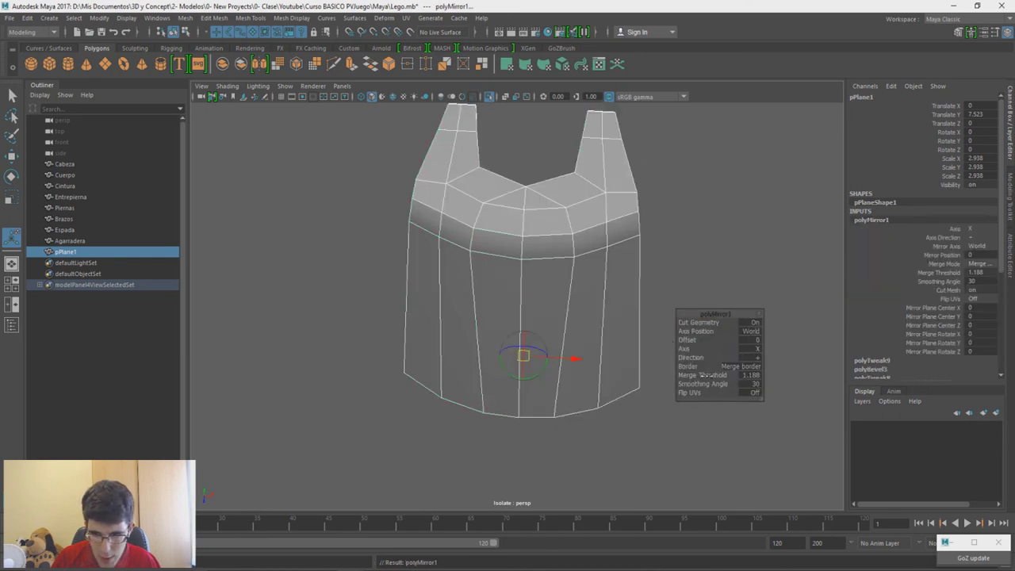
pyautogui.moveTo(707, 375); pyautogui.dragTo(704, 376)
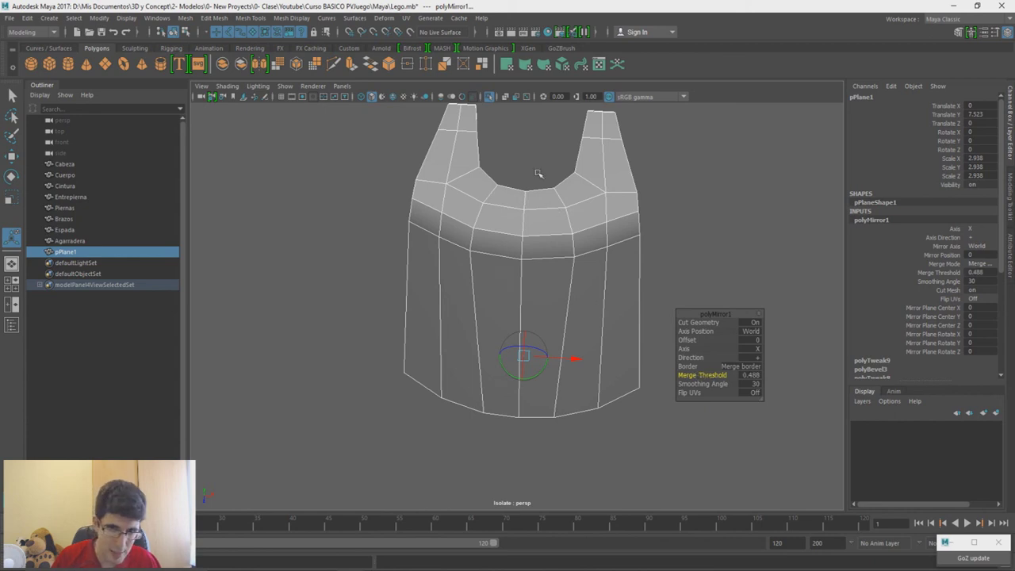
pyautogui.keyDown('alt'); pyautogui.moveTo(526, 320); pyautogui.dragTo(684, 347); pyautogui.keyUp('alt')
pyautogui.hotkey('ctrl', '1')
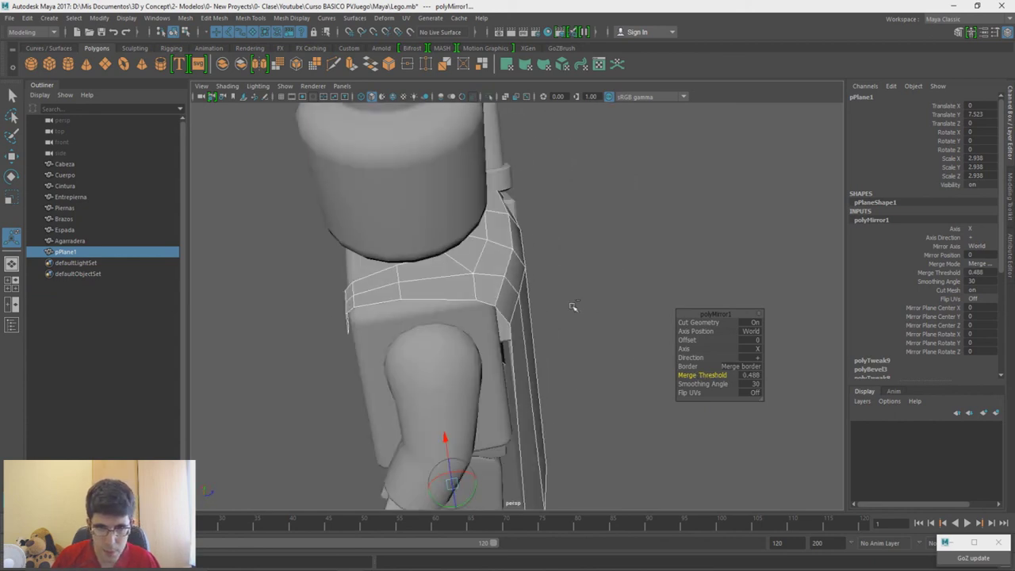
# Step: Insert a horizontal edge loop across the upper part of the cape's back panel
pyautogui.keyDown('alt'); pyautogui.moveTo(568, 318); pyautogui.dragTo(597, 344); pyautogui.keyUp('alt')
pyautogui.scroll(-7, 597, 344)
pyautogui.keyDown('alt'); pyautogui.moveTo(598, 230); pyautogui.dragTo(888, 343); pyautogui.keyUp('alt')
pyautogui.scroll(5, 531, 263)
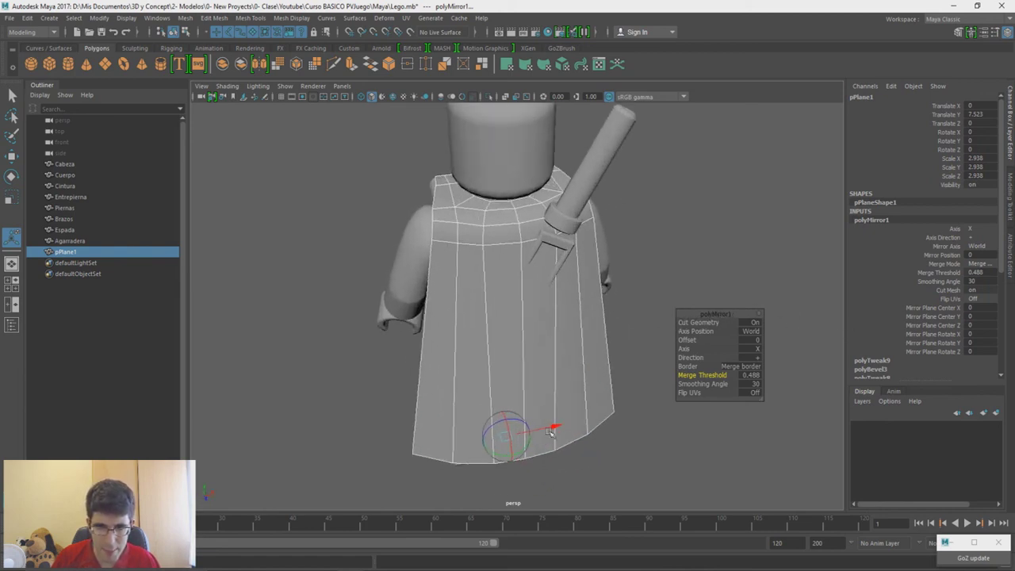
pyautogui.keyDown('alt'); pyautogui.moveTo(532, 263); pyautogui.dragTo(419, 215); pyautogui.keyUp('alt')
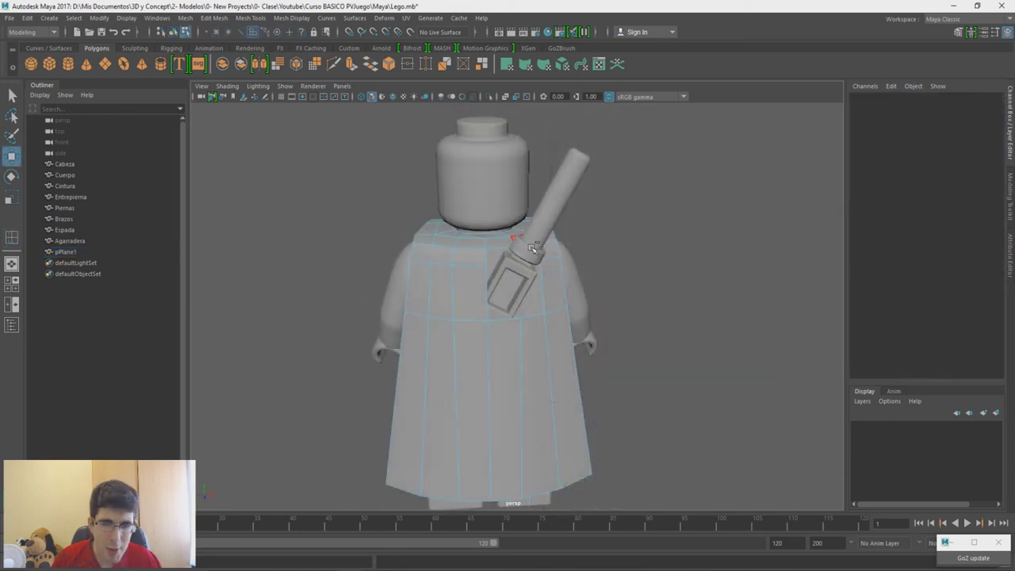
pyautogui.click(515, 290)
pyautogui.keyDown('alt'); pyautogui.moveTo(515, 289); pyautogui.dragTo(603, 256); pyautogui.keyUp('alt')
pyautogui.moveTo(603, 256); pyautogui.dragTo(636, 239, button='right')
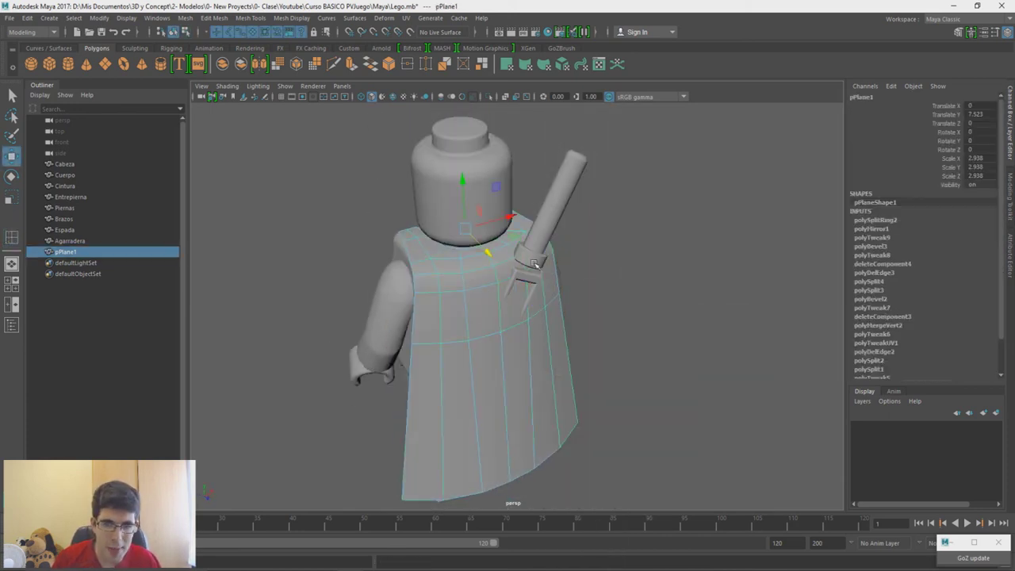
pyautogui.click(544, 230)
pyautogui.click(401, 307)
pyautogui.click(446, 355)
# Step: Refine the vertices at the straps' front bend and along the collar's top to fit the torso
pyautogui.keyDown('alt'); pyautogui.moveTo(447, 355); pyautogui.dragTo(689, 339); pyautogui.keyUp('alt')
pyautogui.scroll(-3, 464, 340)
pyautogui.scroll(-2, 641, 370)
pyautogui.keyDown('alt'); pyautogui.moveTo(641, 370); pyautogui.dragTo(582, 305); pyautogui.keyUp('alt')
pyautogui.keyDown('alt'); pyautogui.moveTo(582, 304); pyautogui.dragTo(606, 196, button='right'); pyautogui.keyUp('alt')
pyautogui.moveTo(680, 189); pyautogui.dragTo(646, 188, button='right')
pyautogui.keyDown('alt'); pyautogui.moveTo(692, 200); pyautogui.dragTo(576, 201); pyautogui.keyUp('alt')
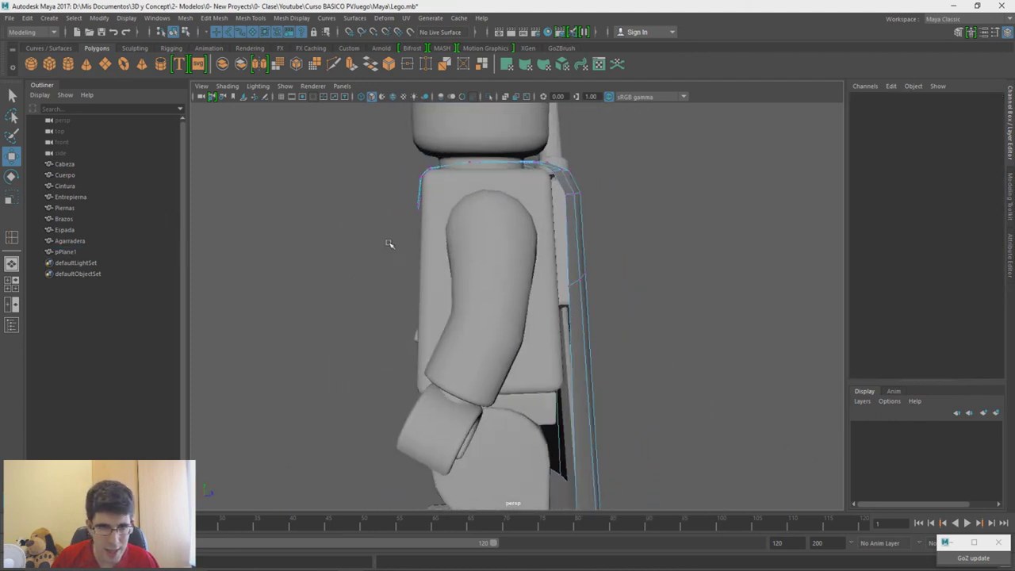
pyautogui.moveTo(434, 195); pyautogui.dragTo(441, 188)
pyautogui.keyDown('alt'); pyautogui.moveTo(399, 211); pyautogui.dragTo(441, 219); pyautogui.keyUp('alt')
pyautogui.moveTo(432, 175); pyautogui.dragTo(589, 196)
pyautogui.press('r')
pyautogui.keyDown('alt'); pyautogui.moveTo(644, 249); pyautogui.dragTo(607, 256, button='right'); pyautogui.keyUp('alt')
pyautogui.keyDown('alt'); pyautogui.moveTo(607, 256); pyautogui.dragTo(626, 267); pyautogui.keyUp('alt')
pyautogui.keyDown('alt'); pyautogui.moveTo(627, 267); pyautogui.dragTo(597, 269, button='right'); pyautogui.keyUp('alt')
pyautogui.press('w')
# Step: Create a polygon sphere and place it in front of the upper chest, at about Y 7.15 and Z -2.98
pyautogui.keyDown('alt'); pyautogui.moveTo(559, 258); pyautogui.dragTo(664, 299); pyautogui.keyUp('alt')
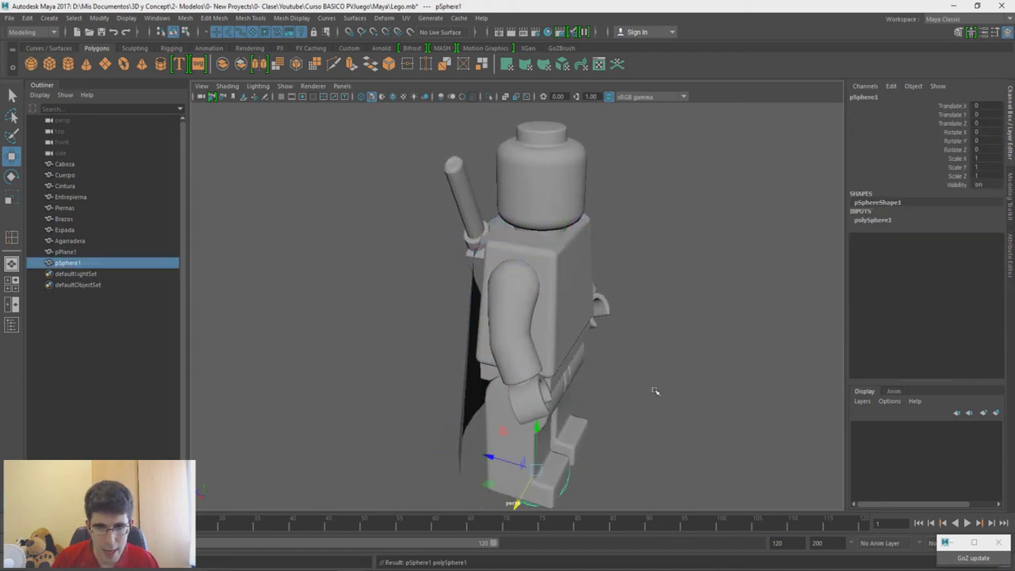
pyautogui.moveTo(539, 446); pyautogui.dragTo(557, 205)
pyautogui.moveTo(507, 231); pyautogui.dragTo(628, 273)
# Step: Reduce the sphere's axis and height subdivisions to 8 each
pyautogui.click(882, 222)
pyautogui.click(974, 237)
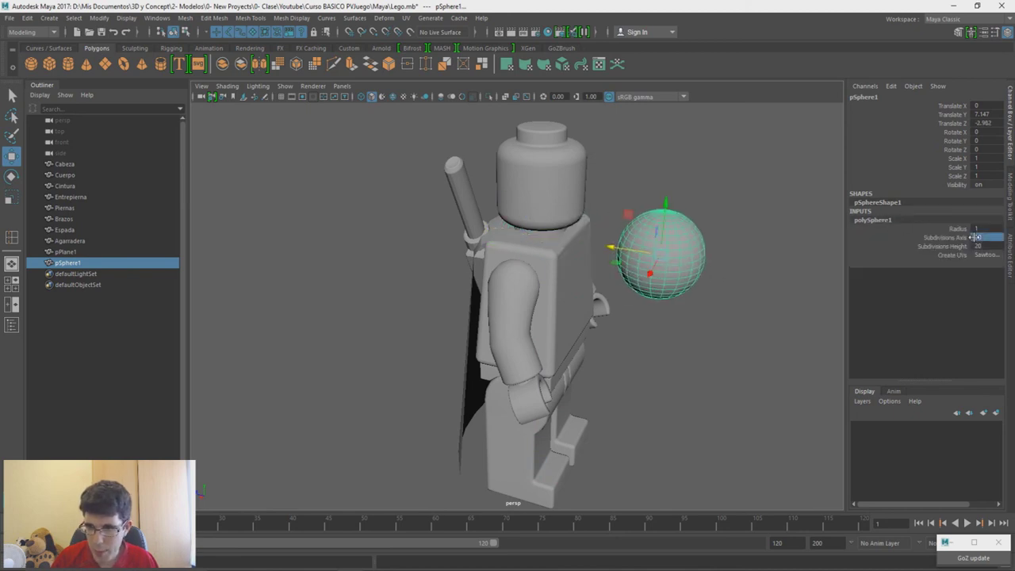
pyautogui.write('8')
pyautogui.press('Tab')
pyautogui.write('8')
pyautogui.press('Tab')
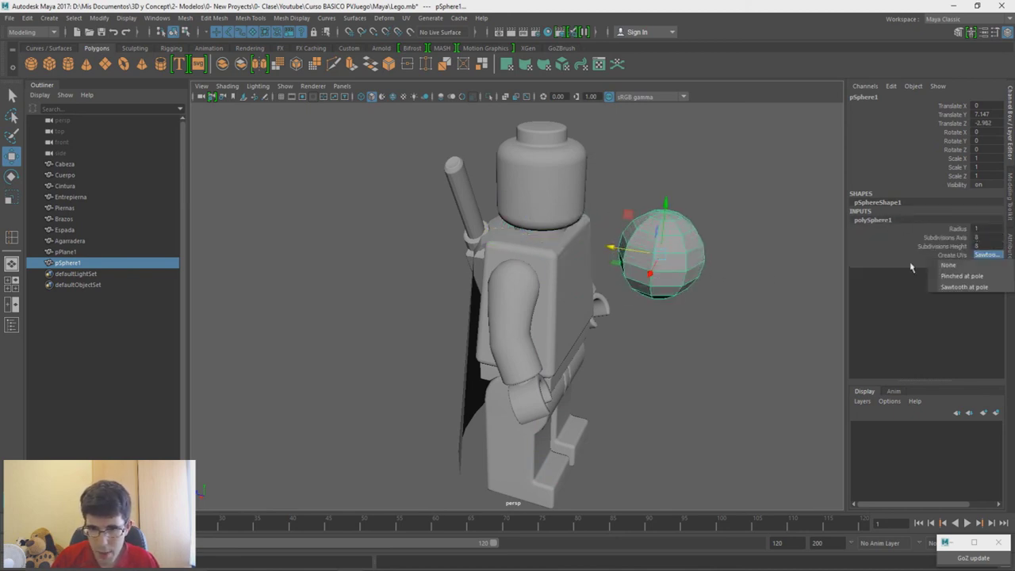
pyautogui.click(749, 278)
# Step: Delete the faces of one half of the sphere to leave an open dome, and return to object selection
pyautogui.keyDown('alt'); pyautogui.moveTo(749, 277); pyautogui.dragTo(754, 230); pyautogui.keyUp('alt')
pyautogui.moveTo(754, 231); pyautogui.dragTo(753, 261, button='right')
pyautogui.moveTo(714, 296); pyautogui.dragTo(612, 233)
pyautogui.keyDown('alt'); pyautogui.moveTo(698, 272); pyautogui.dragTo(668, 301); pyautogui.keyUp('alt')
pyautogui.press('Delete')
pyautogui.moveTo(733, 239); pyautogui.dragTo(759, 227, button='right')
# Step: Rotate the half sphere -90 degrees about X and scale it uniformly to about 0.185
pyautogui.press('r')
pyautogui.press('e')
pyautogui.moveTo(668, 216); pyautogui.dragTo(695, 278)
pyautogui.press('r')
pyautogui.moveTo(627, 229); pyautogui.dragTo(563, 256)
# Step: Move the half sphere onto one side of the upper chest, at about X -1.01, Y 6.39 and Z -1.34
pyautogui.keyDown('alt'); pyautogui.moveTo(752, 267); pyautogui.dragTo(594, 275); pyautogui.keyUp('alt')
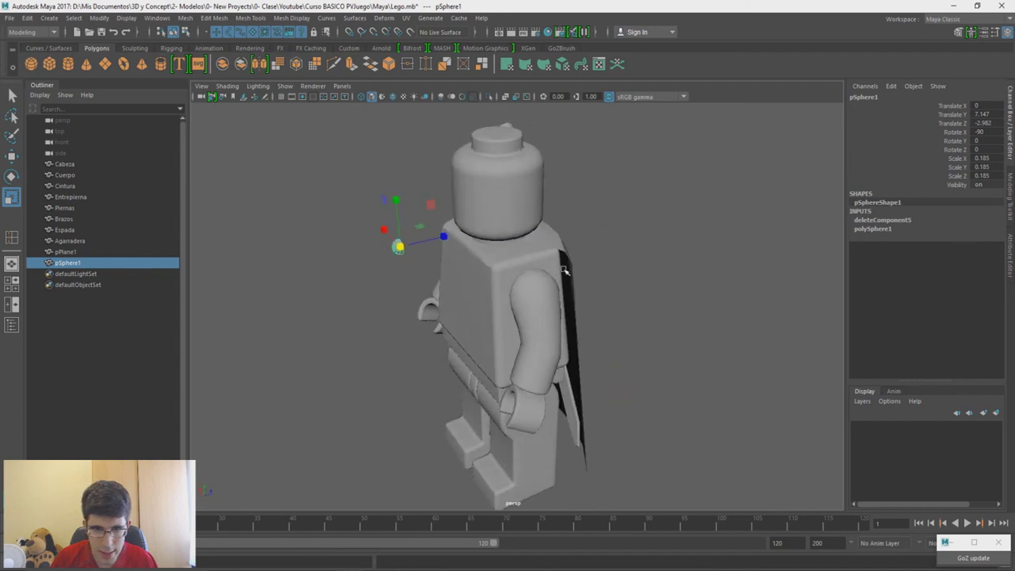
pyautogui.press('w')
pyautogui.moveTo(432, 209); pyautogui.dragTo(498, 234)
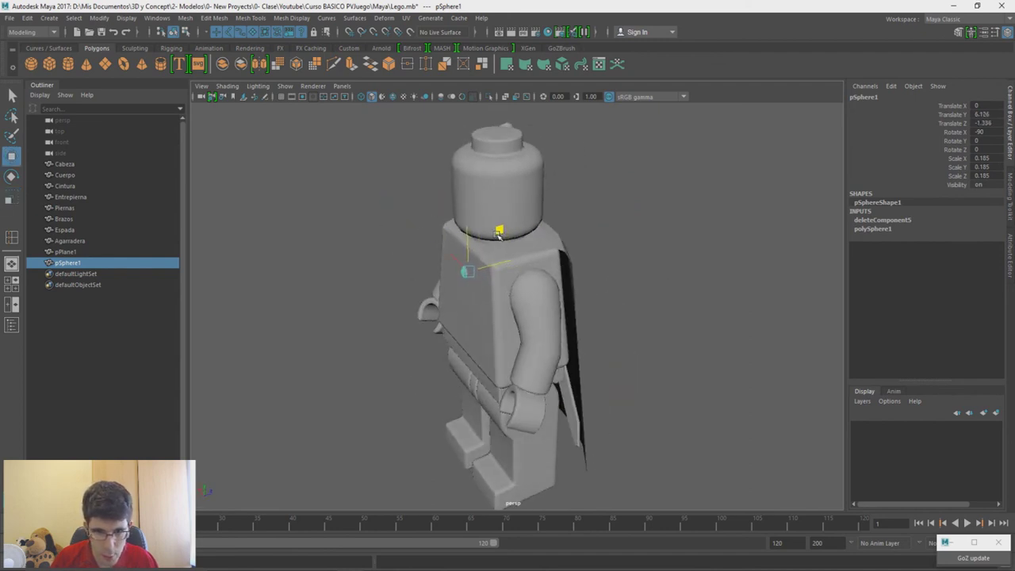
pyautogui.keyDown('alt'); pyautogui.moveTo(477, 291); pyautogui.dragTo(555, 284); pyautogui.keyUp('alt')
pyautogui.scroll(3, 555, 284)
pyautogui.moveTo(488, 228); pyautogui.dragTo(620, 231)
pyautogui.scroll(3, 565, 306)
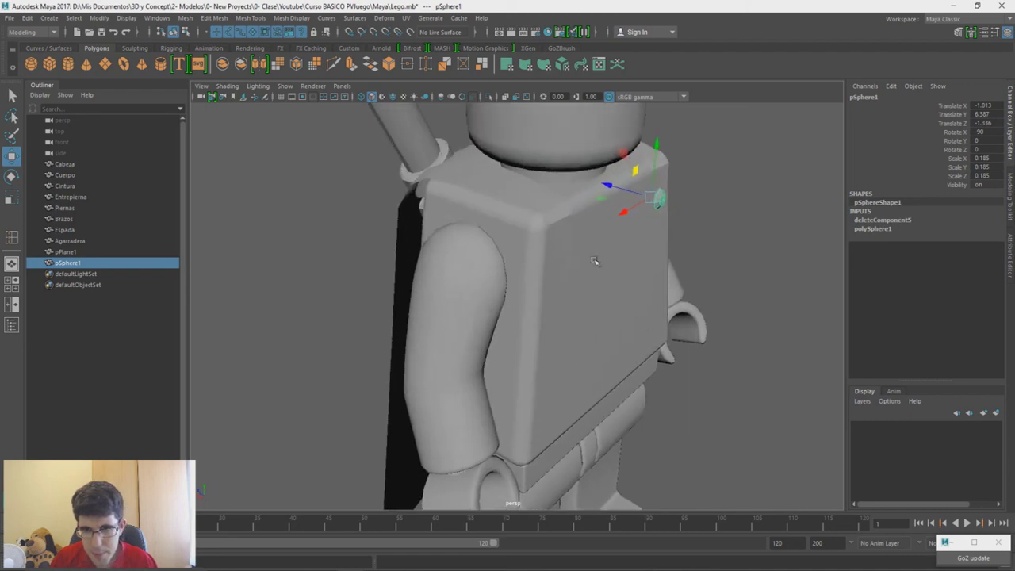
# Step: Shrink the half sphere to a scale of about 0.159 and seat it against the chest at about Y 6.40 and Z -1.38
pyautogui.press('f')
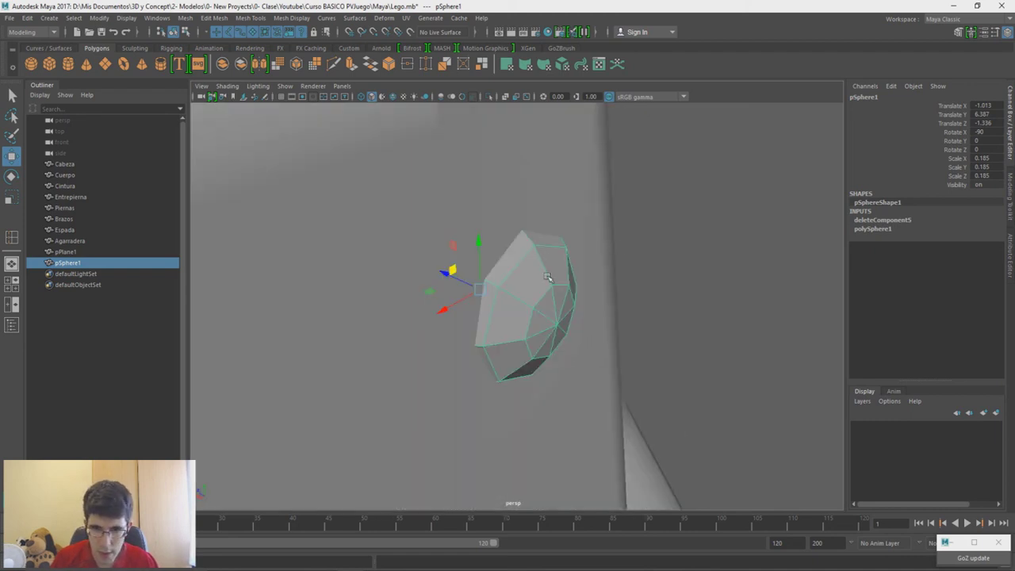
pyautogui.scroll(-3, 548, 277)
pyautogui.keyDown('alt'); pyautogui.moveTo(462, 312); pyautogui.dragTo(532, 346); pyautogui.keyUp('alt')
pyautogui.moveTo(457, 304); pyautogui.dragTo(471, 305)
pyautogui.keyDown('alt'); pyautogui.moveTo(540, 316); pyautogui.dragTo(496, 304); pyautogui.keyUp('alt')
pyautogui.press('r')
pyautogui.keyDown('alt'); pyautogui.moveTo(489, 311); pyautogui.dragTo(508, 301); pyautogui.keyUp('alt')
pyautogui.press('w')
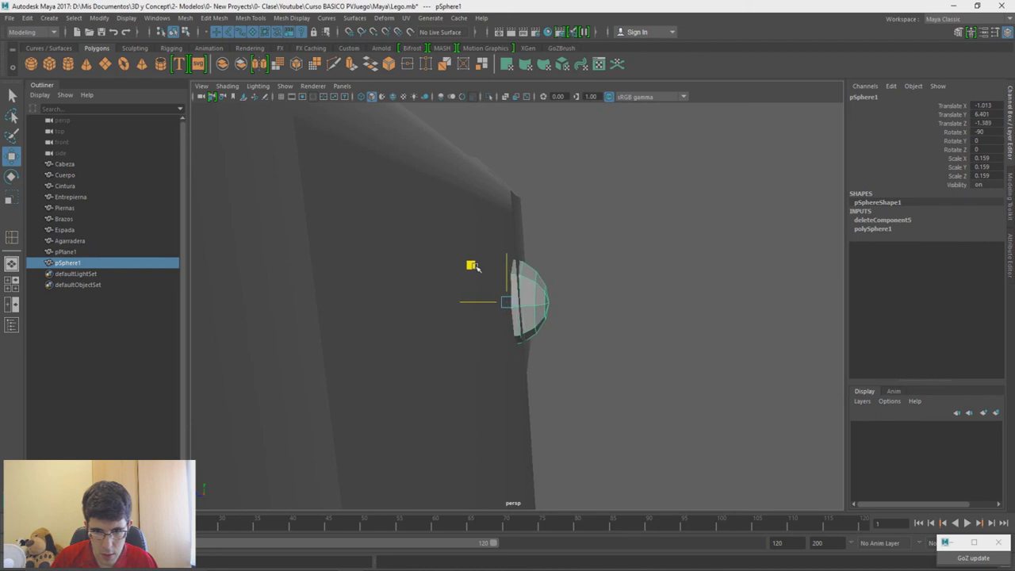
pyautogui.press('e')
# Step: Mirror the half-sphere button across the world X axis with merged borders and merge threshold 1.531, and deselect it
pyautogui.keyDown('alt'); pyautogui.moveTo(685, 403); pyautogui.dragTo(669, 271); pyautogui.keyUp('alt')
pyautogui.keyDown('shift'); pyautogui.moveTo(669, 272); pyautogui.dragTo(652, 398, button='right'); pyautogui.keyUp('shift')
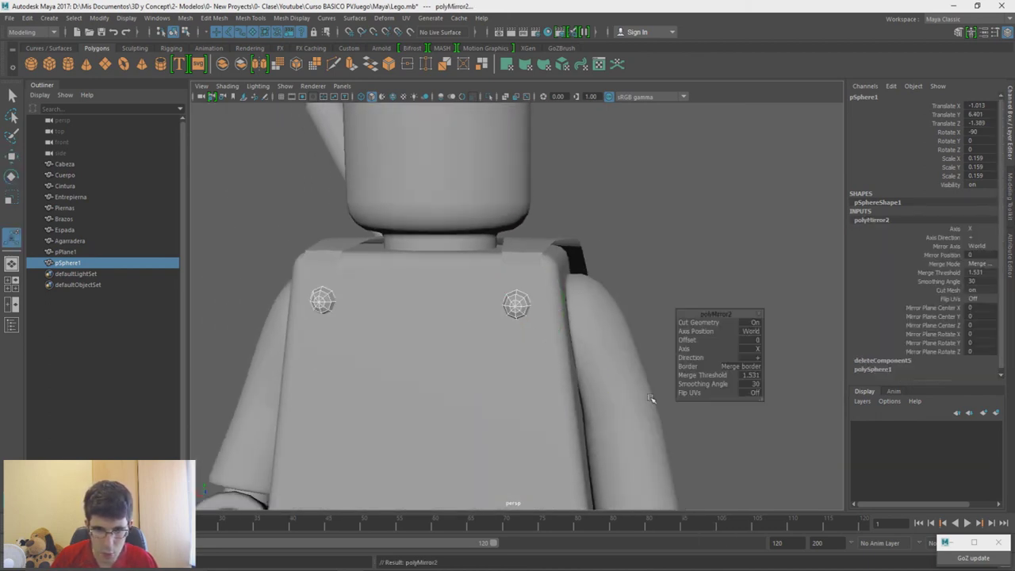
pyautogui.keyDown('alt'); pyautogui.moveTo(478, 338); pyautogui.dragTo(536, 346); pyautogui.keyUp('alt')
pyautogui.press('w')
pyautogui.scroll(-2, 517, 308)
pyautogui.moveTo(628, 265); pyautogui.dragTo(666, 259, button='right')
pyautogui.scroll(-3, 666, 262)
pyautogui.keyDown('alt'); pyautogui.moveTo(665, 270); pyautogui.dragTo(517, 306); pyautogui.keyUp('alt')
pyautogui.click(611, 332)
pyautogui.scroll(-2, 609, 251)
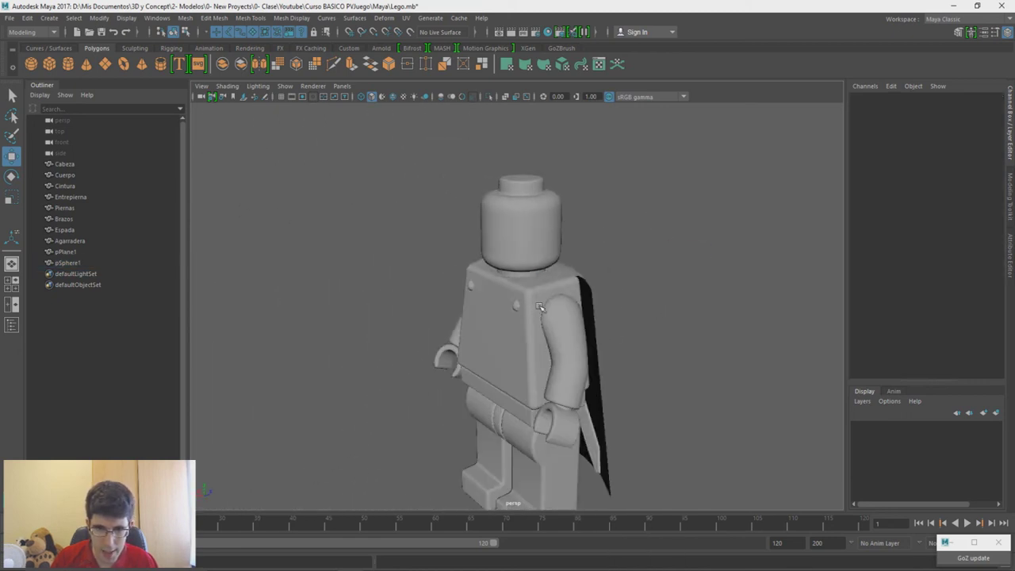
# Step: Select the cape and examine how its front straps and the two chest buttons sit on the figure
pyautogui.keyDown('alt'); pyautogui.moveTo(516, 307); pyautogui.dragTo(527, 265, button='middle'); pyautogui.keyUp('alt')
pyautogui.click(599, 247)
pyautogui.keyDown('alt'); pyautogui.moveTo(622, 312); pyautogui.dragTo(632, 382, button='right'); pyautogui.keyUp('alt')
pyautogui.keyDown('alt'); pyautogui.moveTo(632, 382); pyautogui.dragTo(669, 374); pyautogui.keyUp('alt')
pyautogui.keyDown('alt'); pyautogui.moveTo(669, 373); pyautogui.dragTo(662, 265, button='right'); pyautogui.keyUp('alt')
pyautogui.keyDown('alt'); pyautogui.moveTo(641, 288); pyautogui.dragTo(667, 275, button='middle'); pyautogui.keyUp('alt')
pyautogui.keyDown('alt'); pyautogui.moveTo(666, 276); pyautogui.dragTo(709, 277); pyautogui.keyUp('alt')
pyautogui.scroll(2, 519, 263)
pyautogui.keyDown('alt'); pyautogui.moveTo(519, 263); pyautogui.dragTo(604, 291, button='middle'); pyautogui.keyUp('alt')
pyautogui.keyDown('alt'); pyautogui.moveTo(604, 291); pyautogui.dragTo(637, 291, button='right'); pyautogui.keyUp('alt')
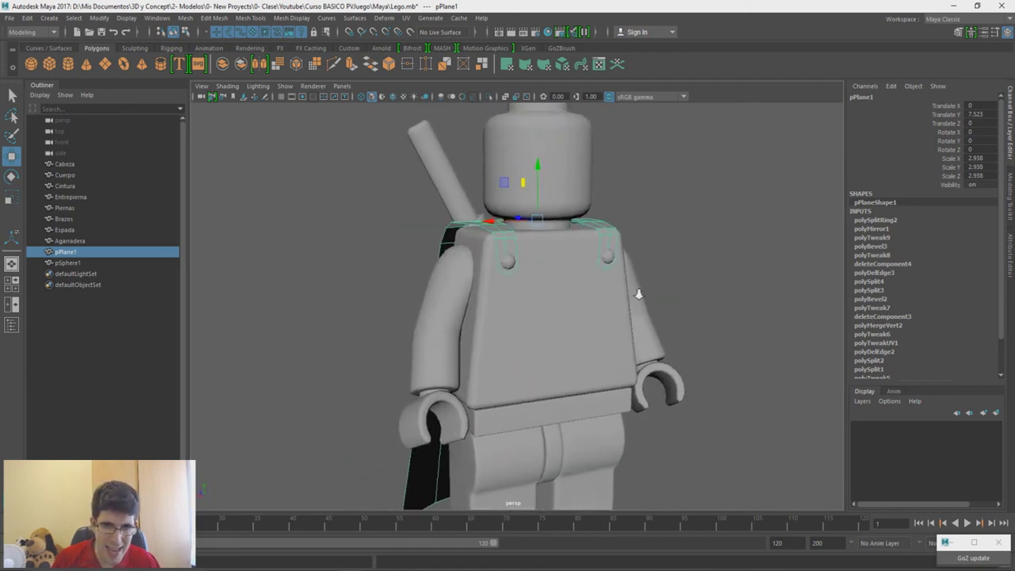
pyautogui.keyDown('alt'); pyautogui.moveTo(635, 290); pyautogui.dragTo(632, 308); pyautogui.keyUp('alt')
pyautogui.keyDown('alt'); pyautogui.moveTo(633, 308); pyautogui.dragTo(625, 236, button='right'); pyautogui.keyUp('alt')
pyautogui.keyDown('alt'); pyautogui.moveTo(599, 273); pyautogui.dragTo(608, 261); pyautogui.keyUp('alt')
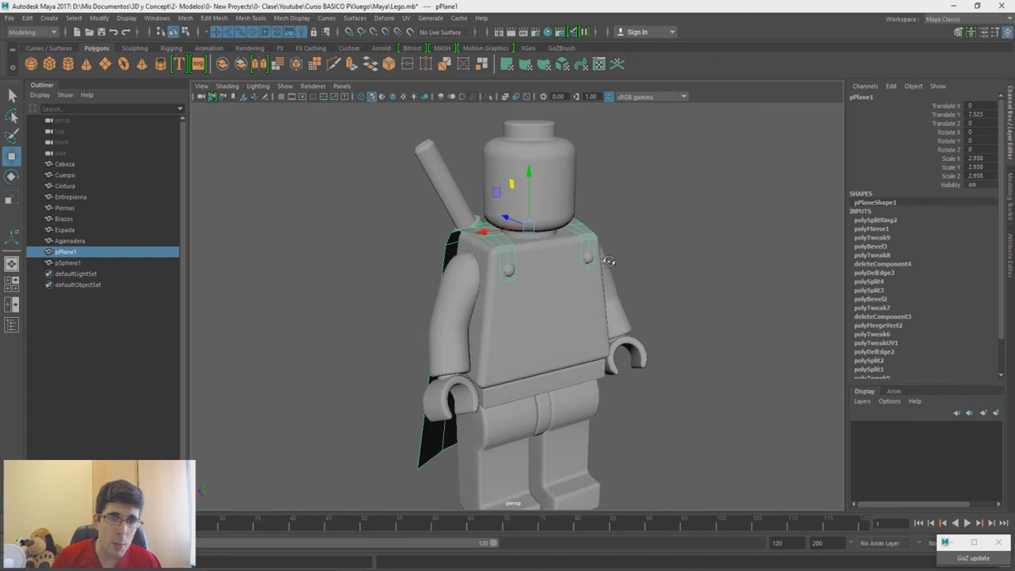